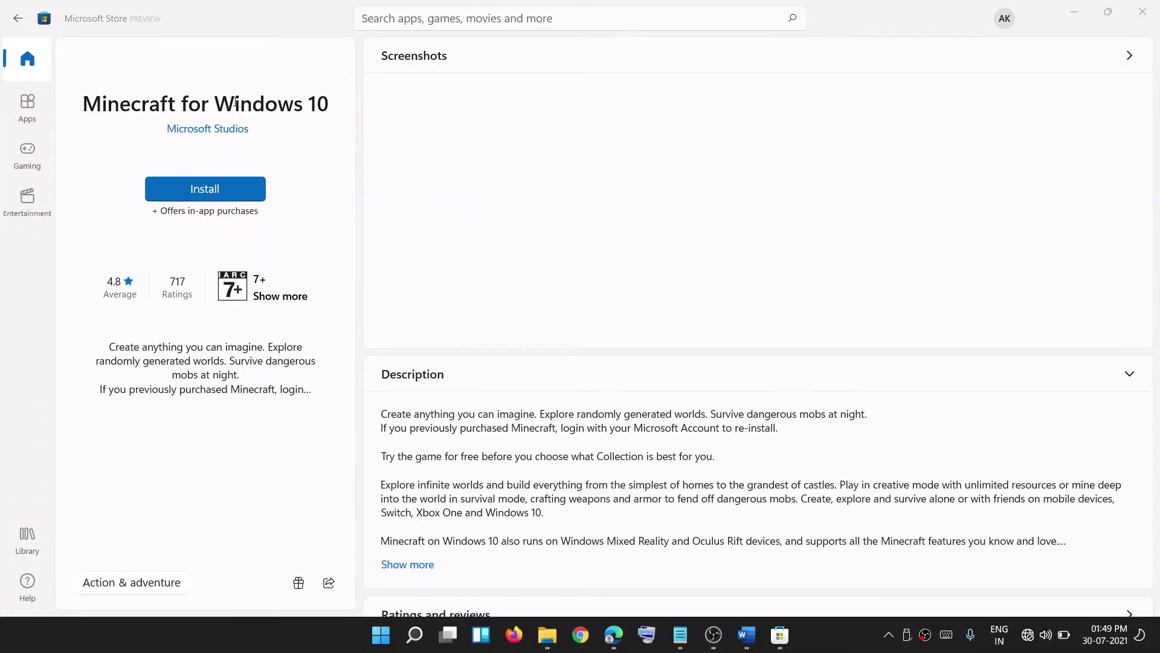
Glance at the Word notes, then sign out of the Microsoft Store account.
{"action": "left_click", "coordinate": [747, 634]}
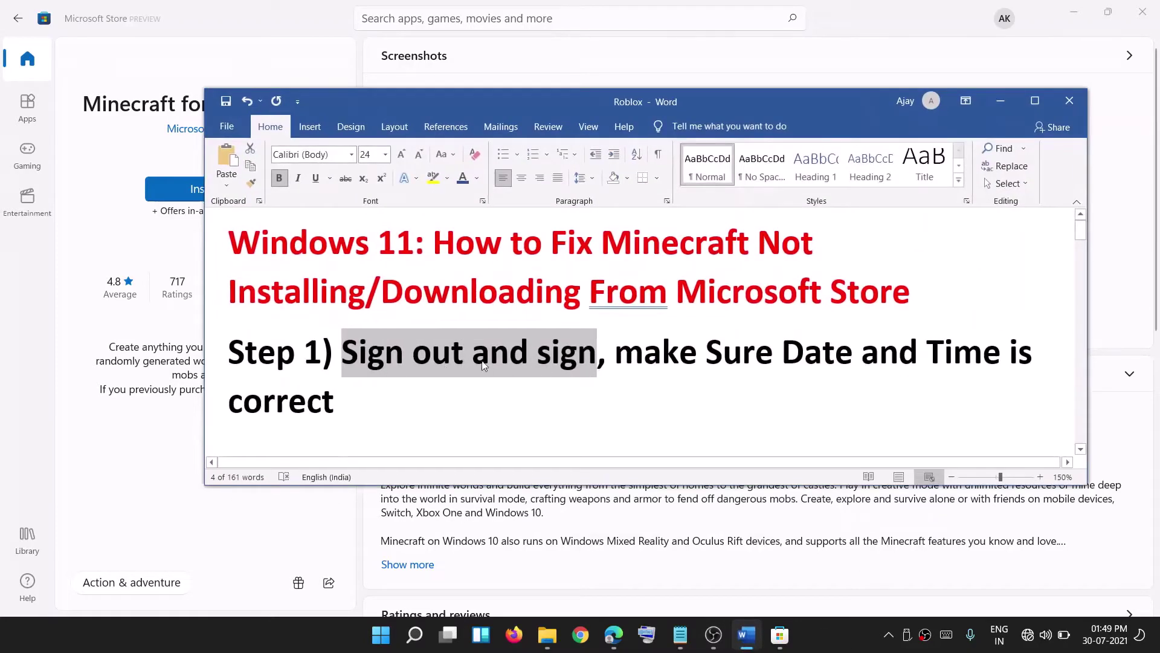
{"action": "left_click", "coordinate": [1000, 101]}
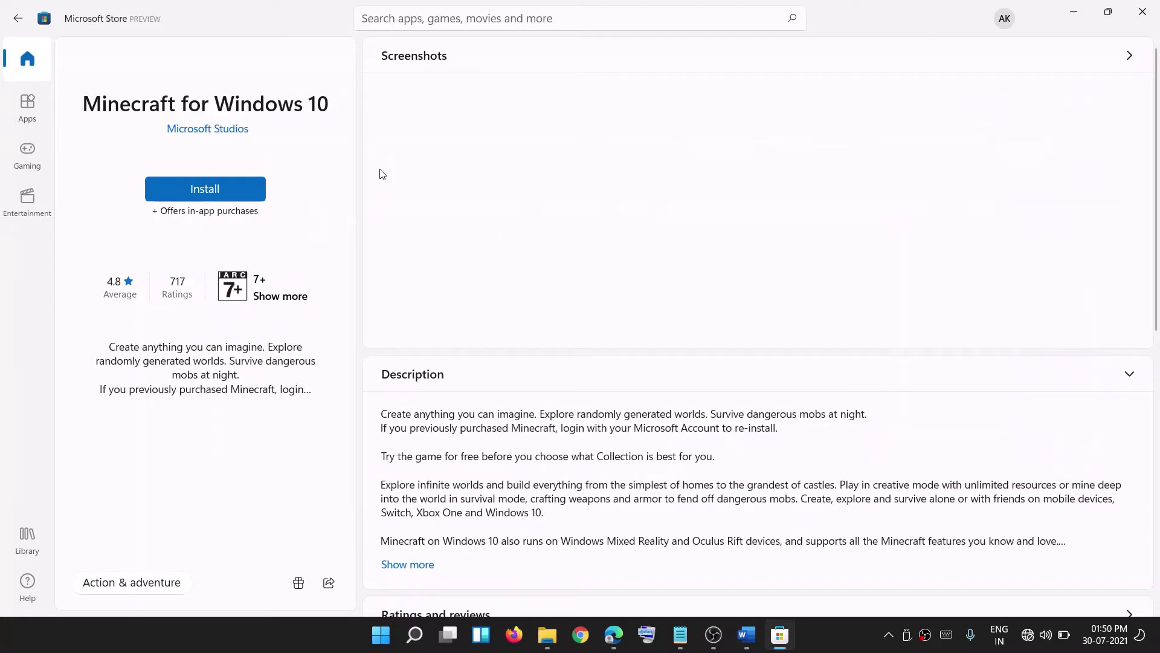
{"action": "left_click", "coordinate": [1004, 19]}
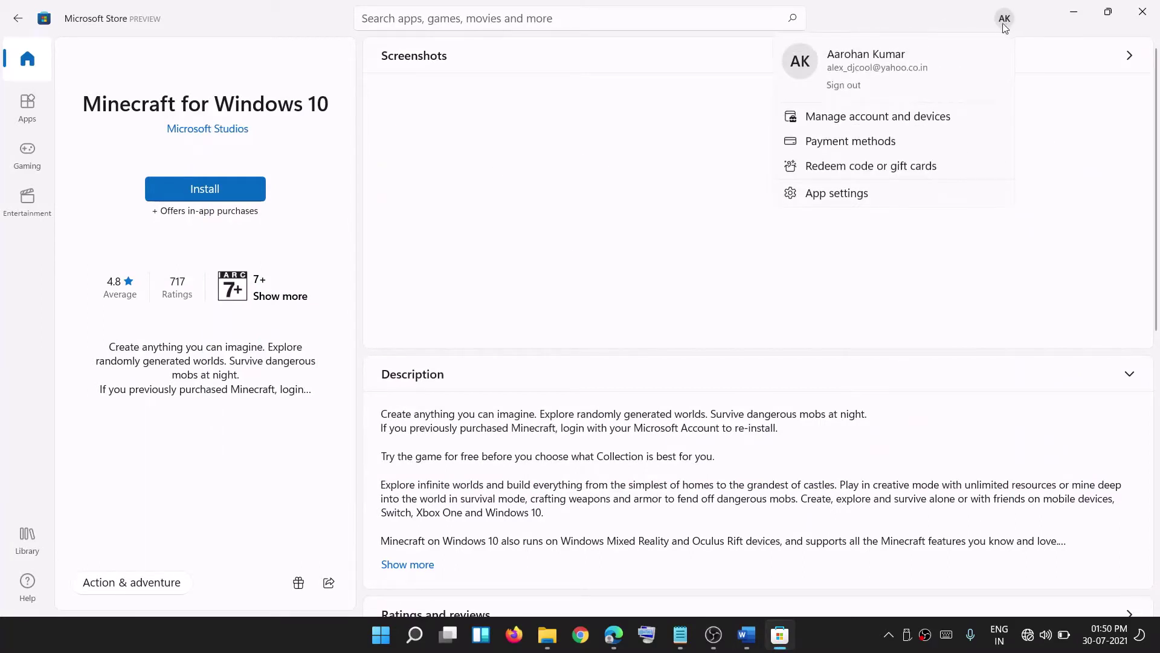
{"action": "left_click", "coordinate": [844, 88]}
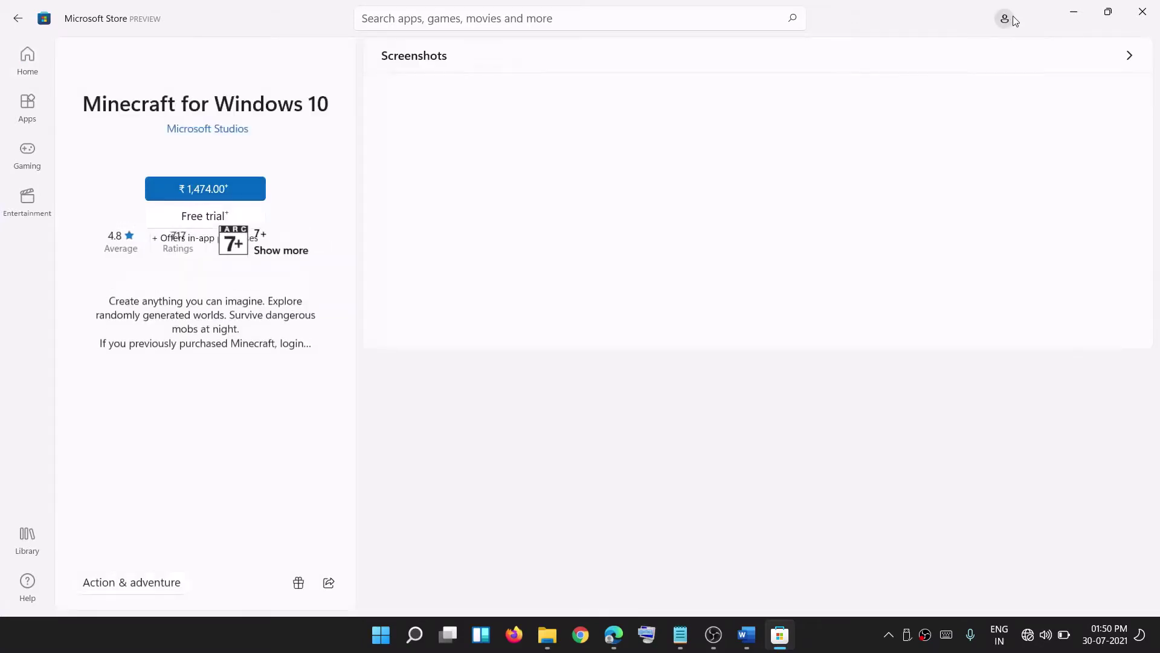
Sign back in to the Store with the existing Microsoft account and return to the notes.
{"action": "left_click", "coordinate": [1008, 21]}
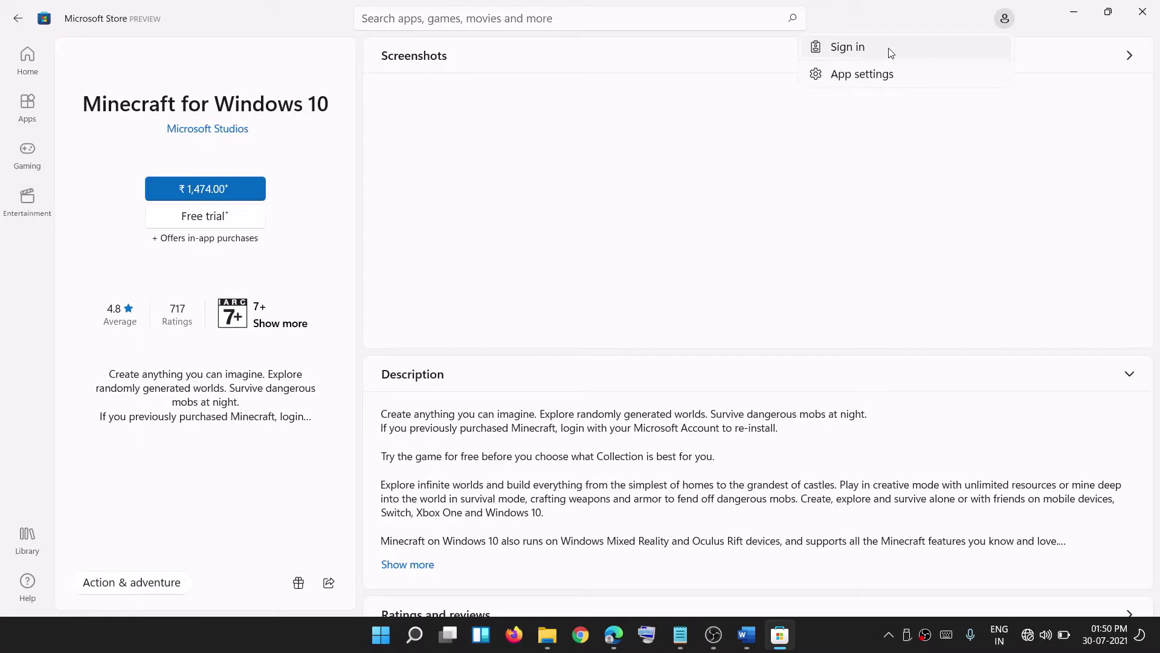
{"action": "left_click", "coordinate": [870, 48]}
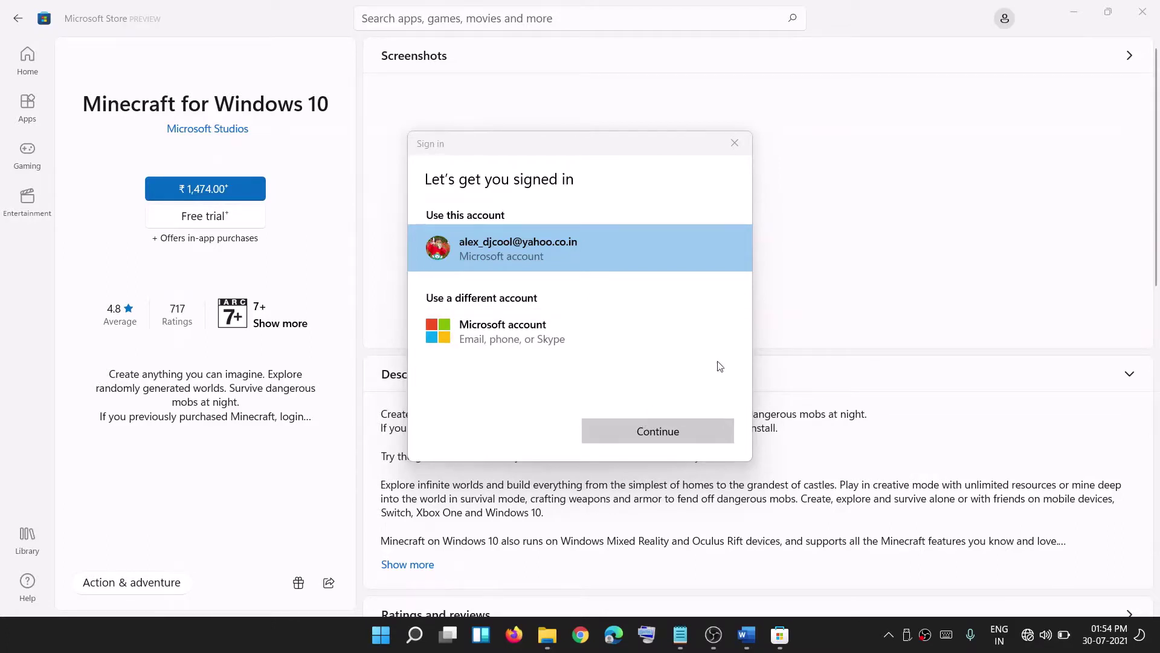
{"action": "left_click", "coordinate": [668, 430]}
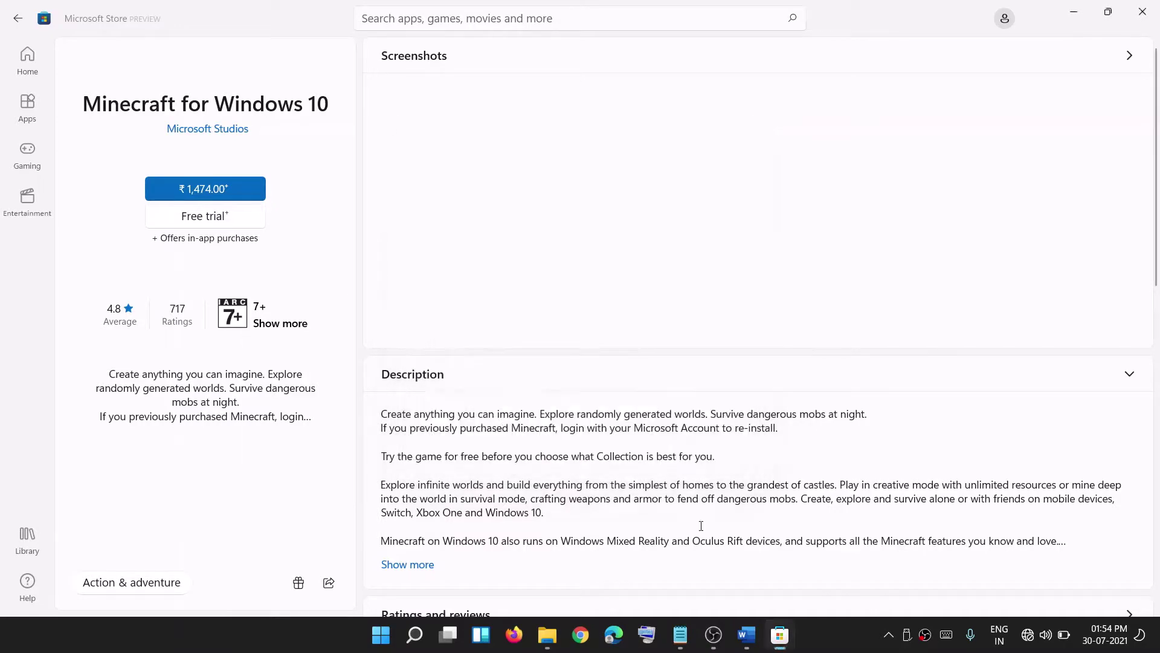
{"action": "left_click", "coordinate": [745, 634]}
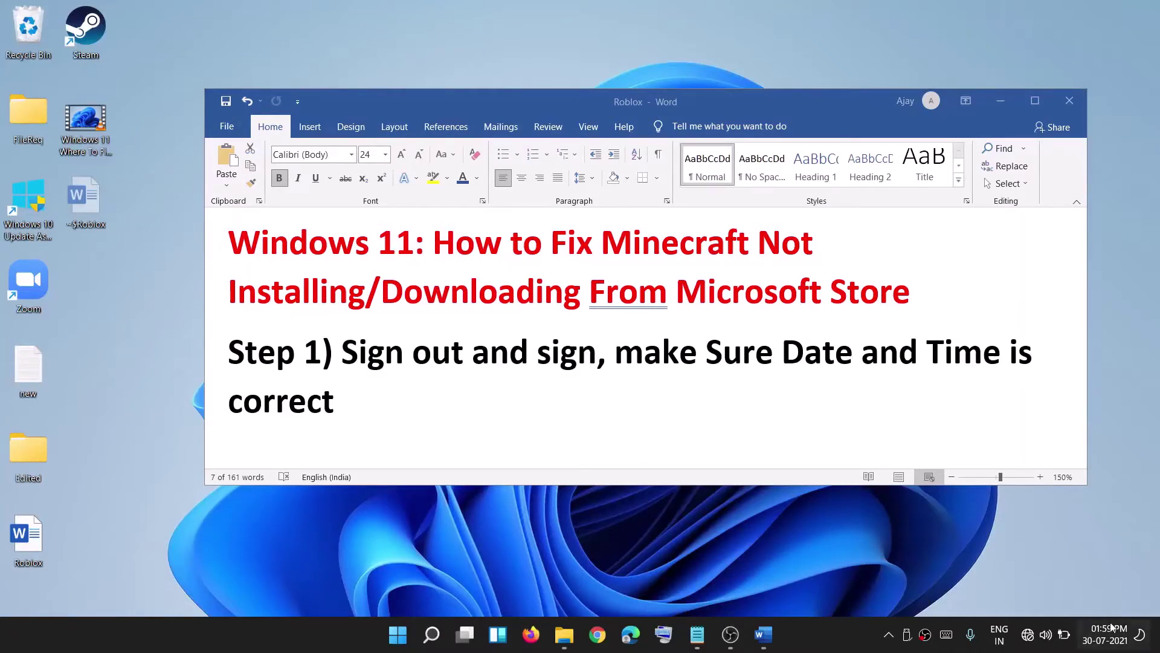
Open the Date & time settings from the taskbar clock.
{"action": "mouse_move", "coordinate": [1117, 635]}
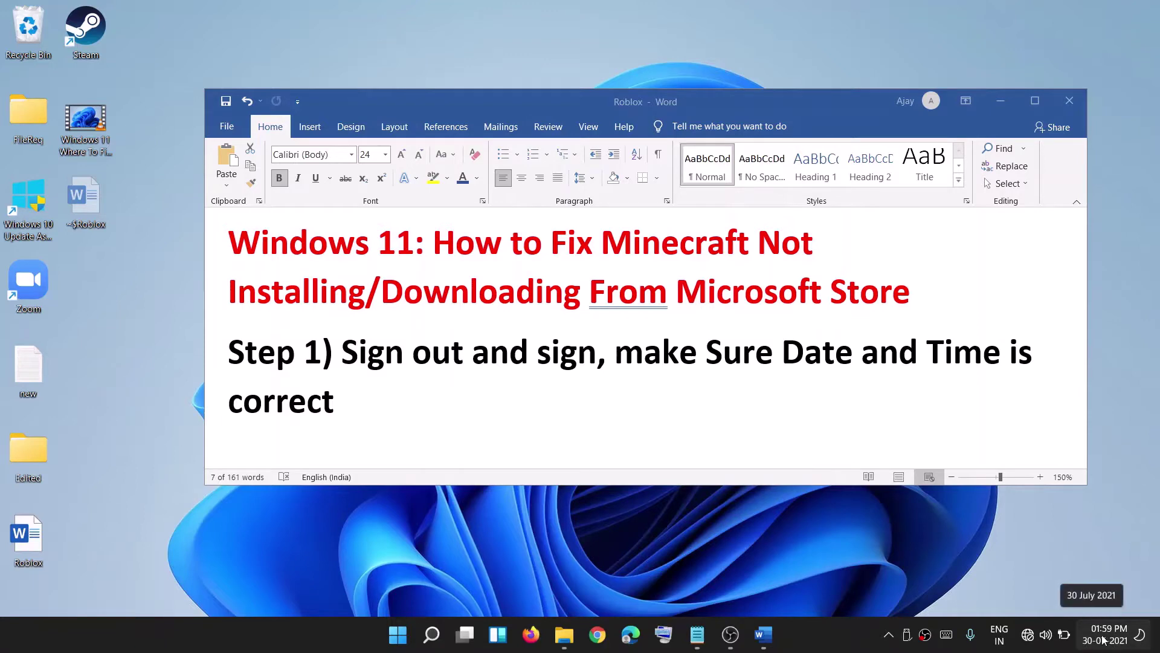
{"action": "right_click", "coordinate": [1104, 645]}
{"action": "left_click", "coordinate": [1097, 572]}
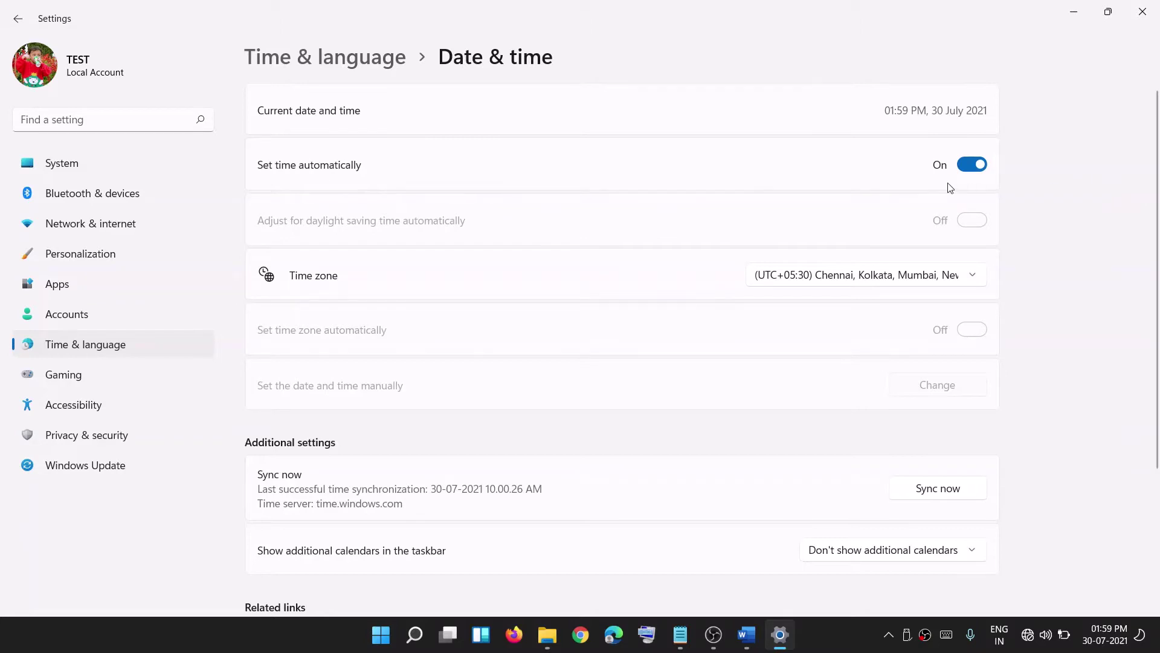
Reselect the UTC+05:30 Chennai, Kolkata, Mumbai, New Delhi time zone and open Additional clocks.
{"action": "left_click", "coordinate": [982, 280]}
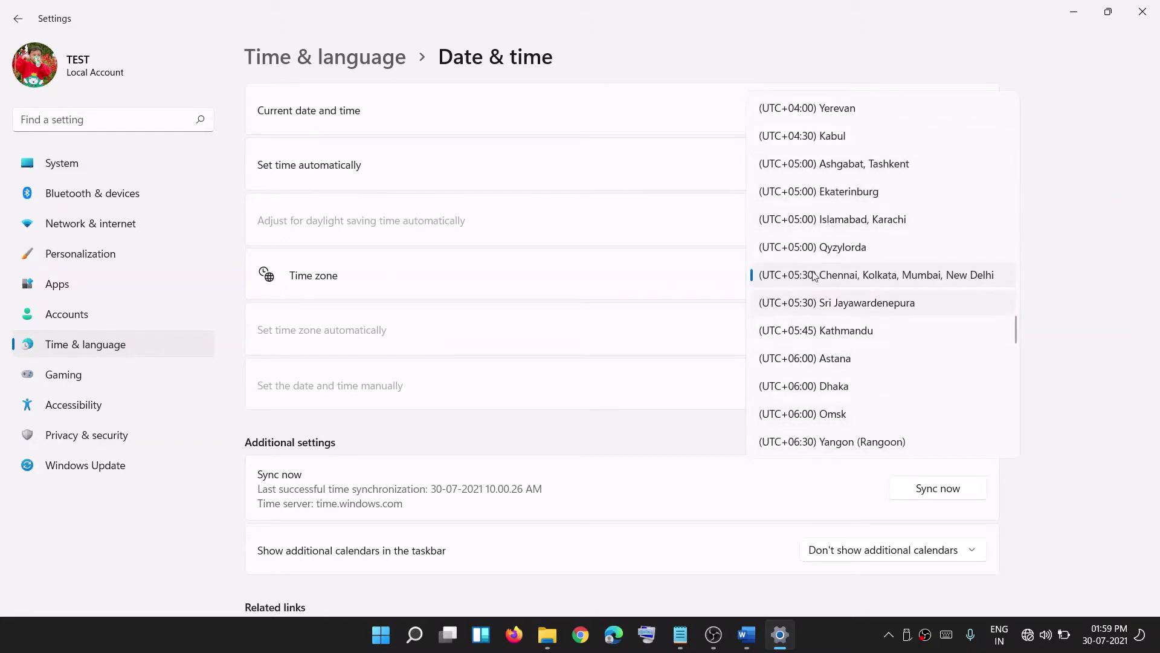
{"action": "left_click", "coordinate": [1076, 300]}
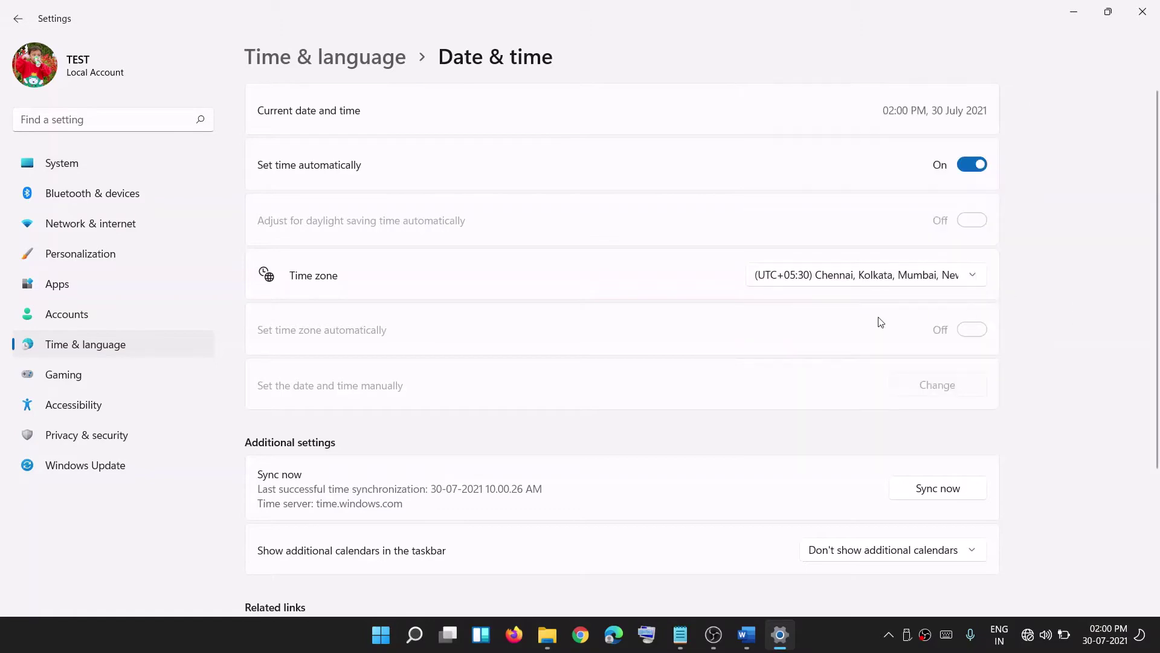
{"action": "scroll", "coordinate": [752, 370], "scroll_direction": "down", "scroll_amount": 3}
{"action": "scroll", "coordinate": [740, 355], "scroll_direction": "up", "scroll_amount": 3}
{"action": "scroll", "coordinate": [512, 377], "scroll_direction": "down", "scroll_amount": 3}
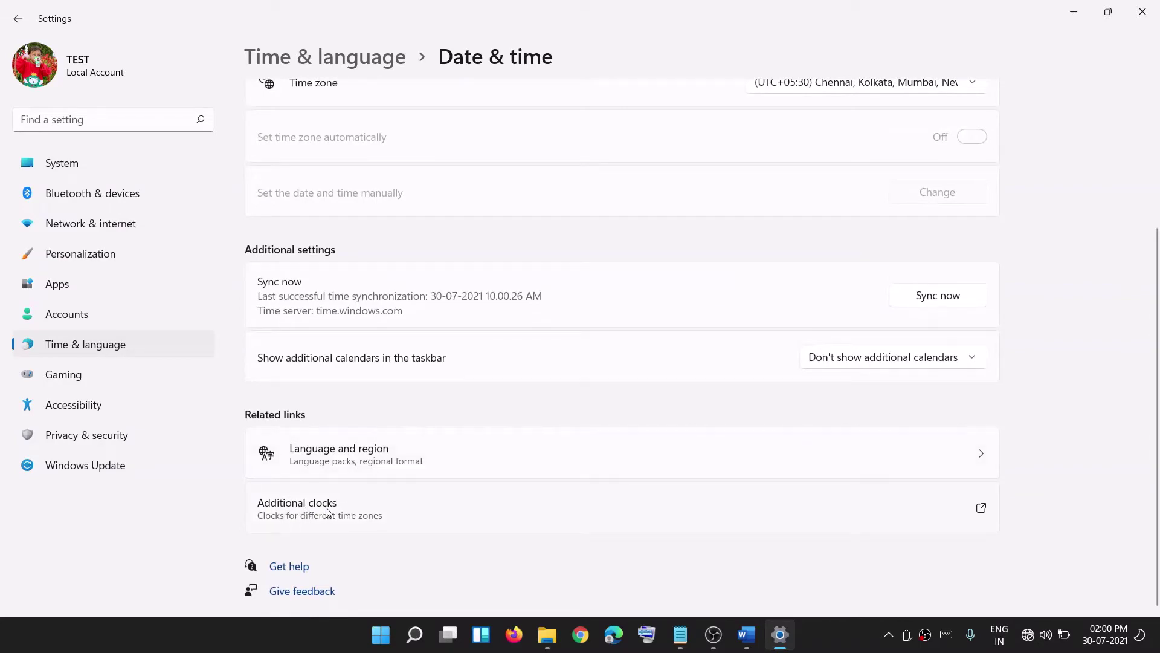
{"action": "left_click", "coordinate": [289, 509]}
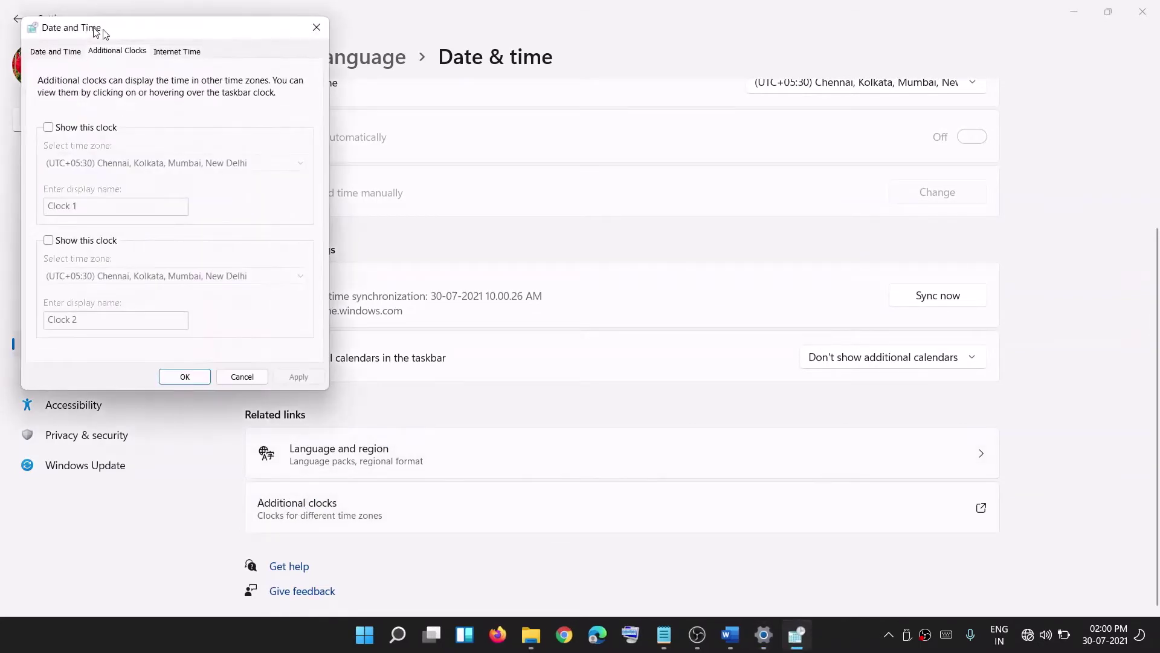
Confirm the clock reads 30 July 2021 around 2 PM, close both dialogs, and read Step 2.
{"action": "left_click_drag", "start_coordinate": [87, 31], "coordinate": [482, 86]}
{"action": "left_click", "coordinate": [449, 106]}
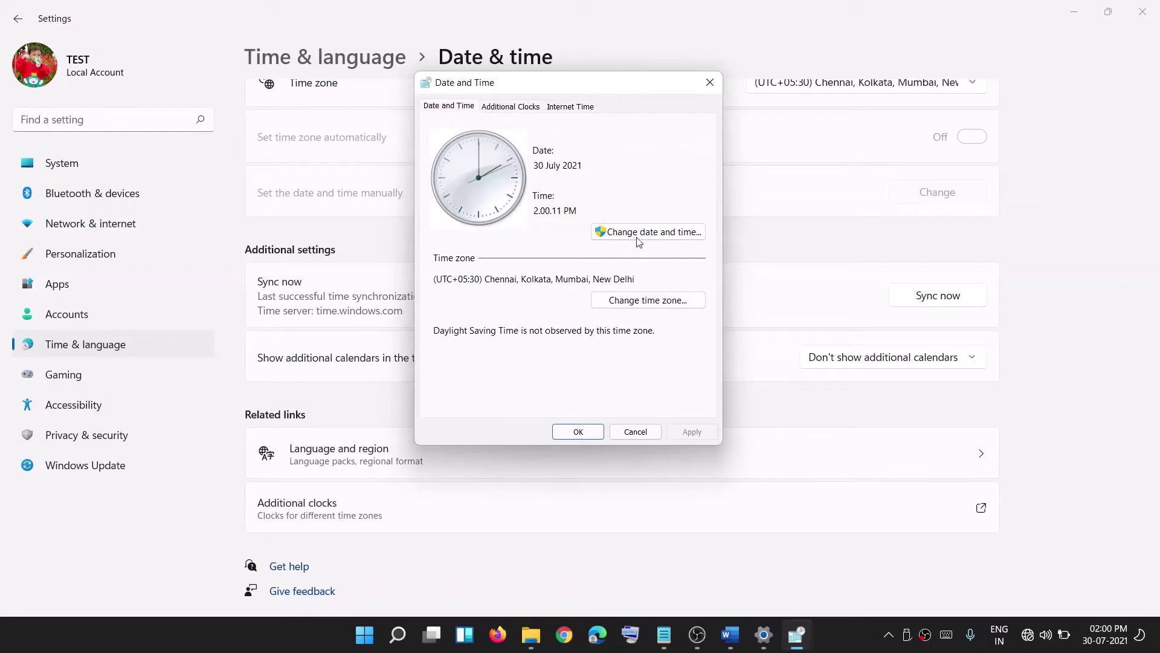
{"action": "left_click", "coordinate": [662, 235]}
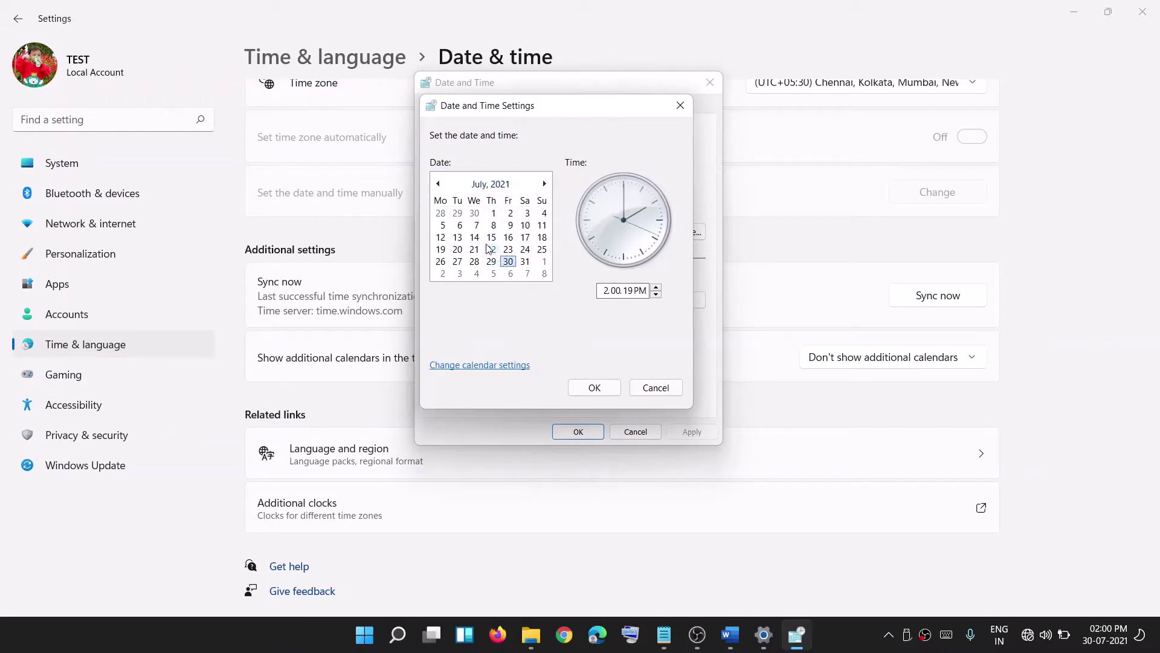
{"action": "left_click", "coordinate": [602, 290]}
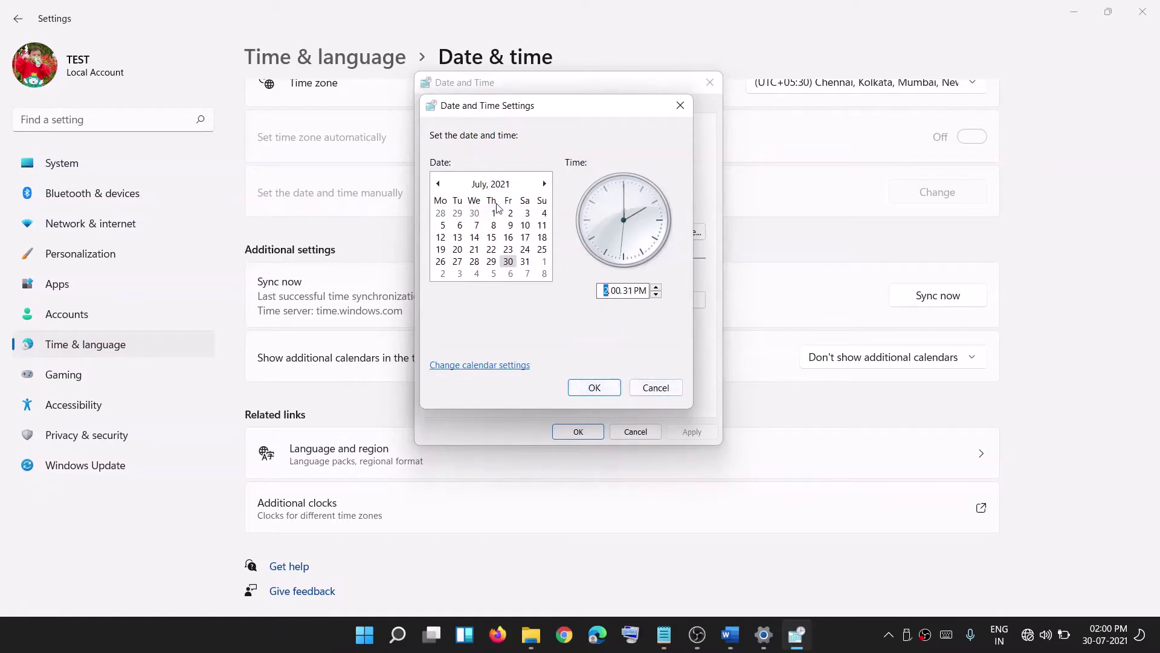
{"action": "left_click", "coordinate": [594, 388]}
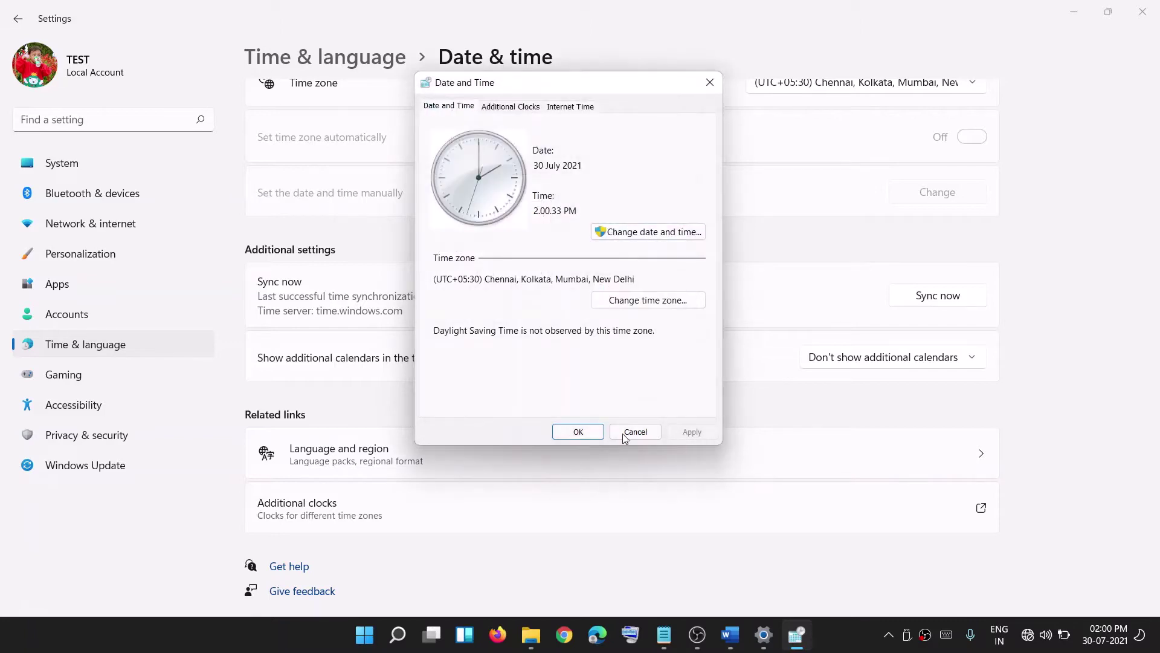
{"action": "left_click", "coordinate": [577, 432]}
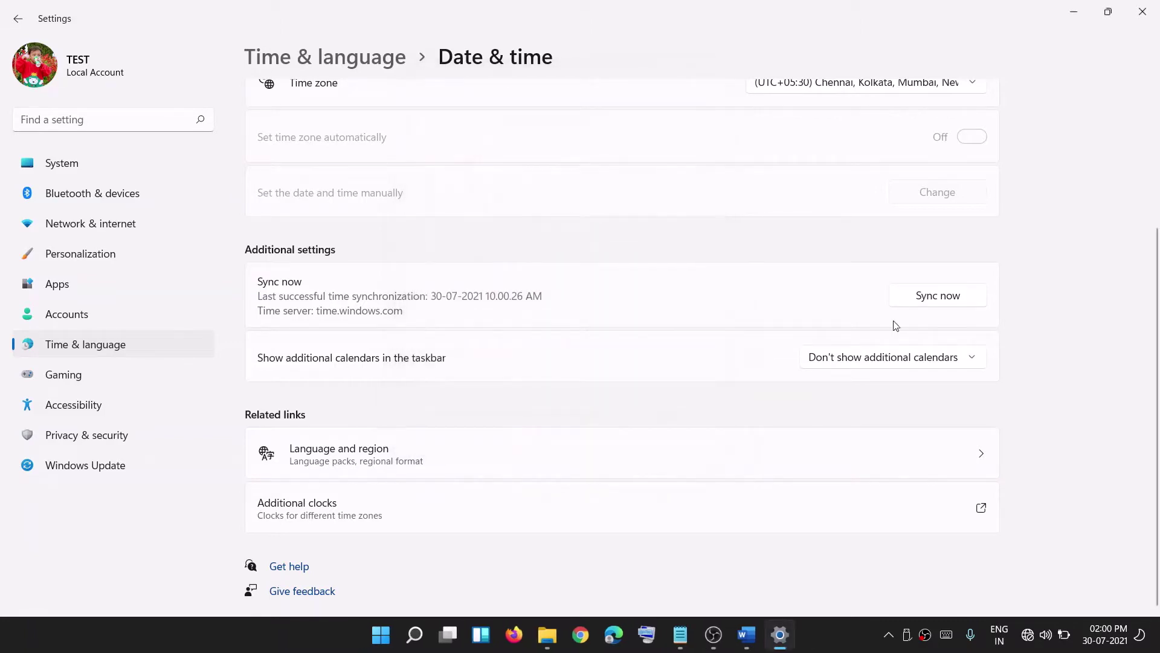
{"action": "left_click", "coordinate": [747, 634]}
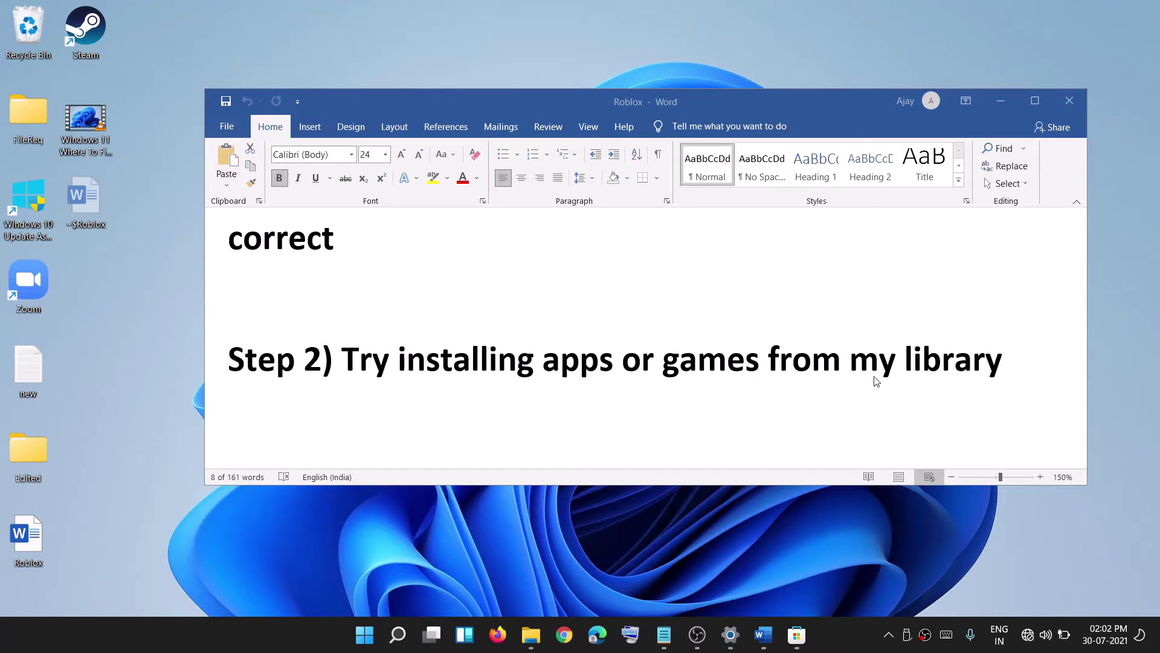
Scroll the Store Library games to Minecraft for Windows 10, then minimize the Store.
{"action": "left_click", "coordinate": [797, 633]}
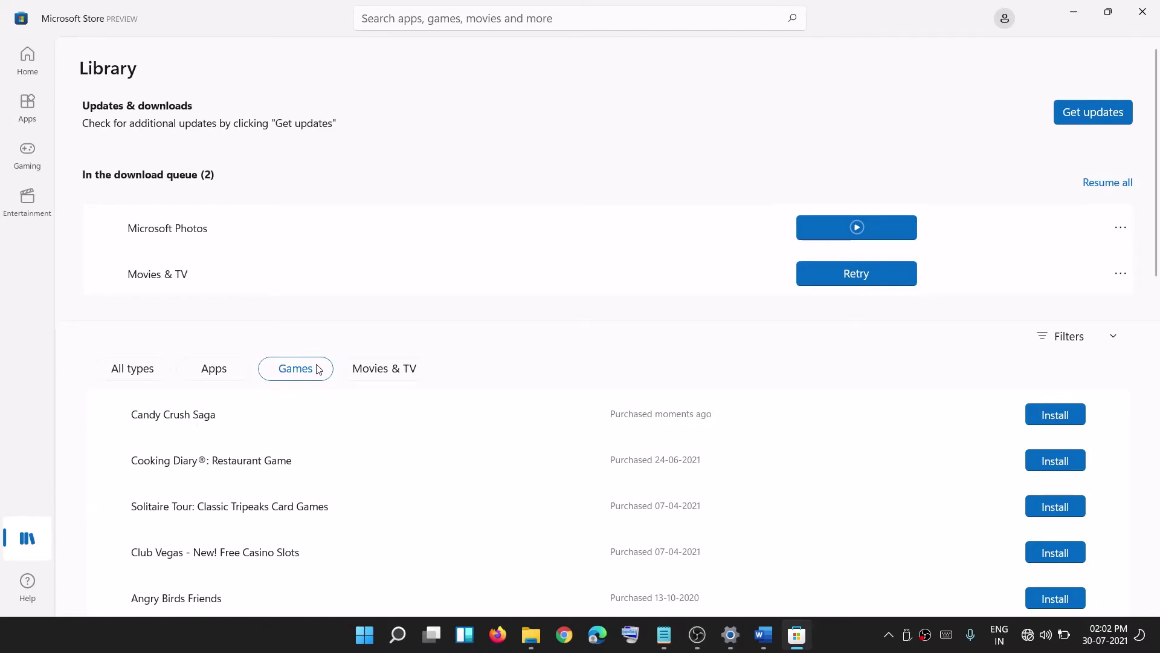
{"action": "scroll", "coordinate": [441, 428], "scroll_direction": "down", "scroll_amount": 10}
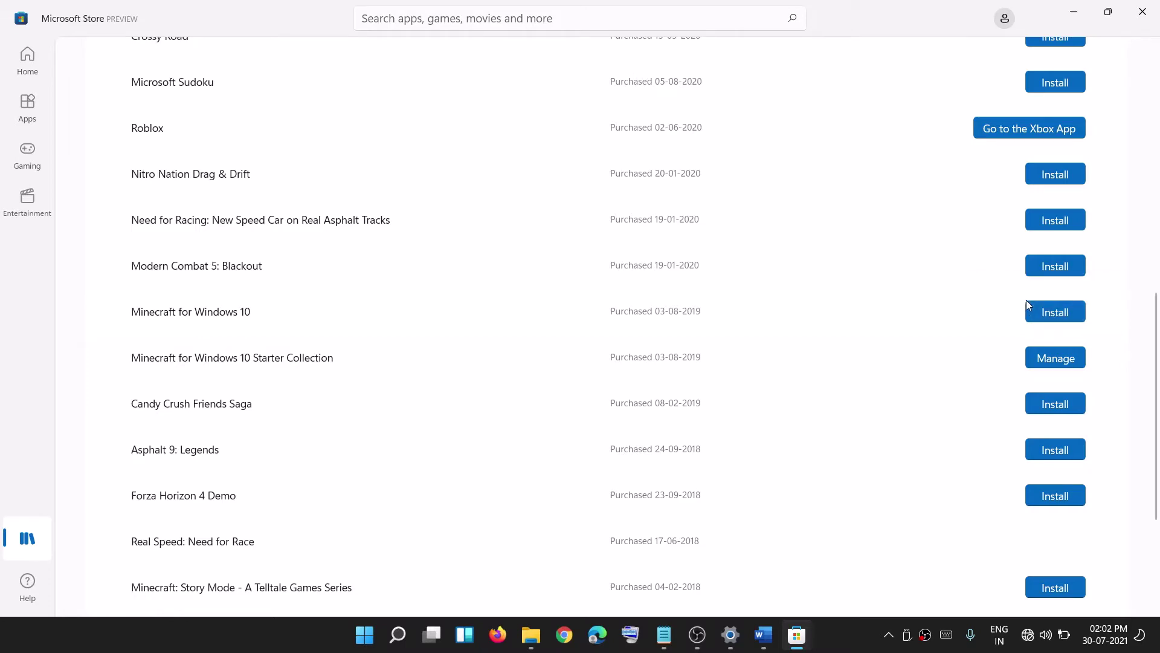
{"action": "left_click", "coordinate": [1073, 13]}
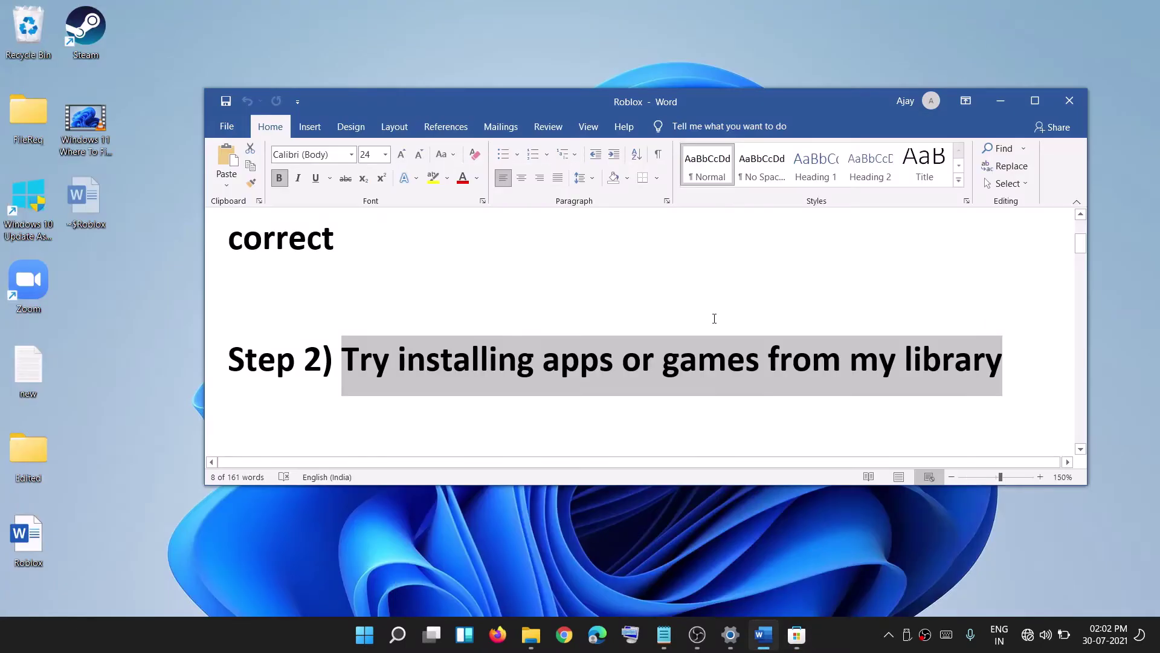
Mark the Step 3 troubleshooter note and open System > Troubleshoot in Settings.
{"action": "scroll", "coordinate": [714, 322], "scroll_direction": "down", "scroll_amount": 4}
{"action": "scroll", "coordinate": [384, 382], "scroll_direction": "up", "scroll_amount": 1}
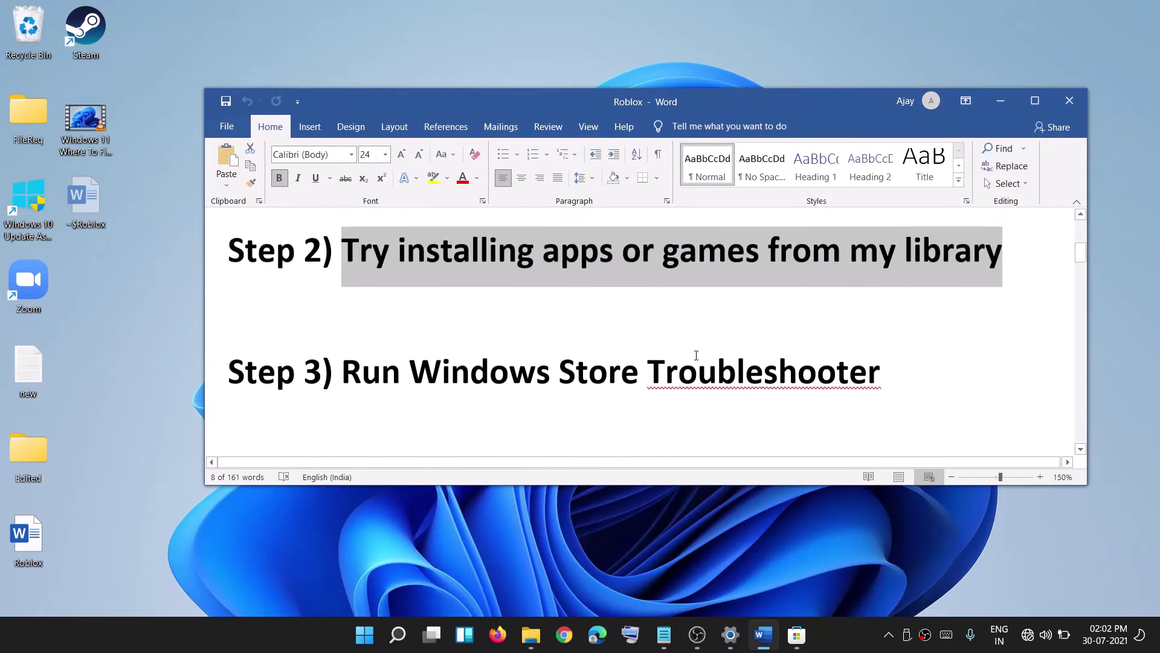
{"action": "left_click_drag", "start_coordinate": [384, 382], "coordinate": [797, 344]}
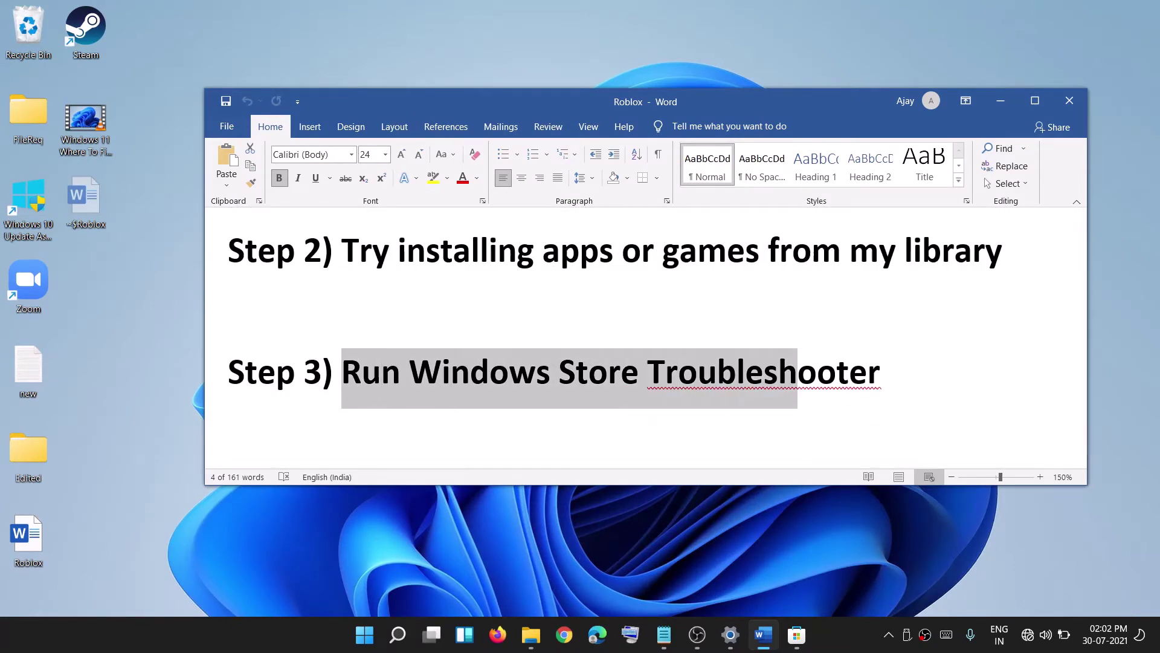
{"action": "left_click", "coordinate": [363, 645]}
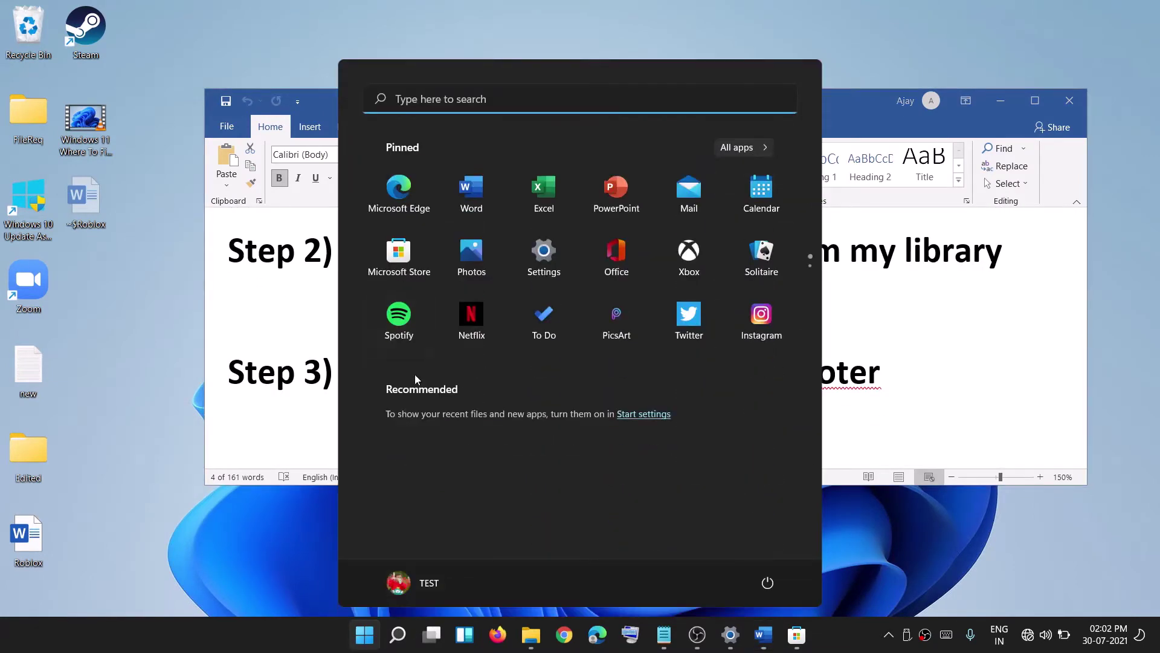
{"action": "left_click", "coordinate": [542, 253]}
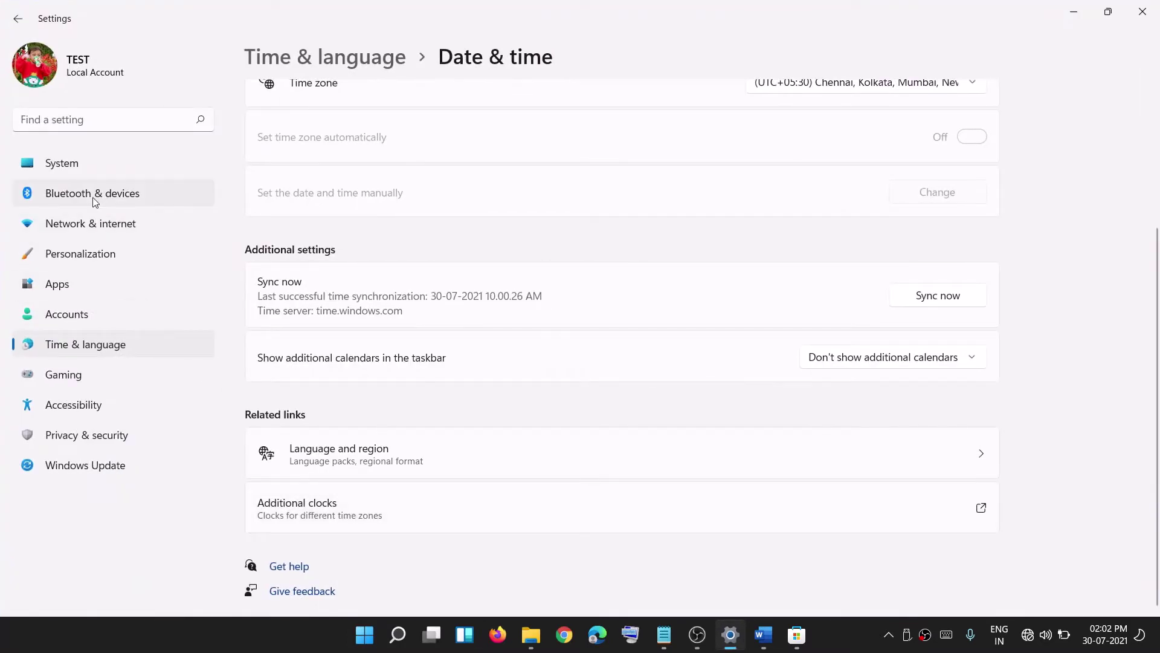
{"action": "left_click", "coordinate": [75, 162]}
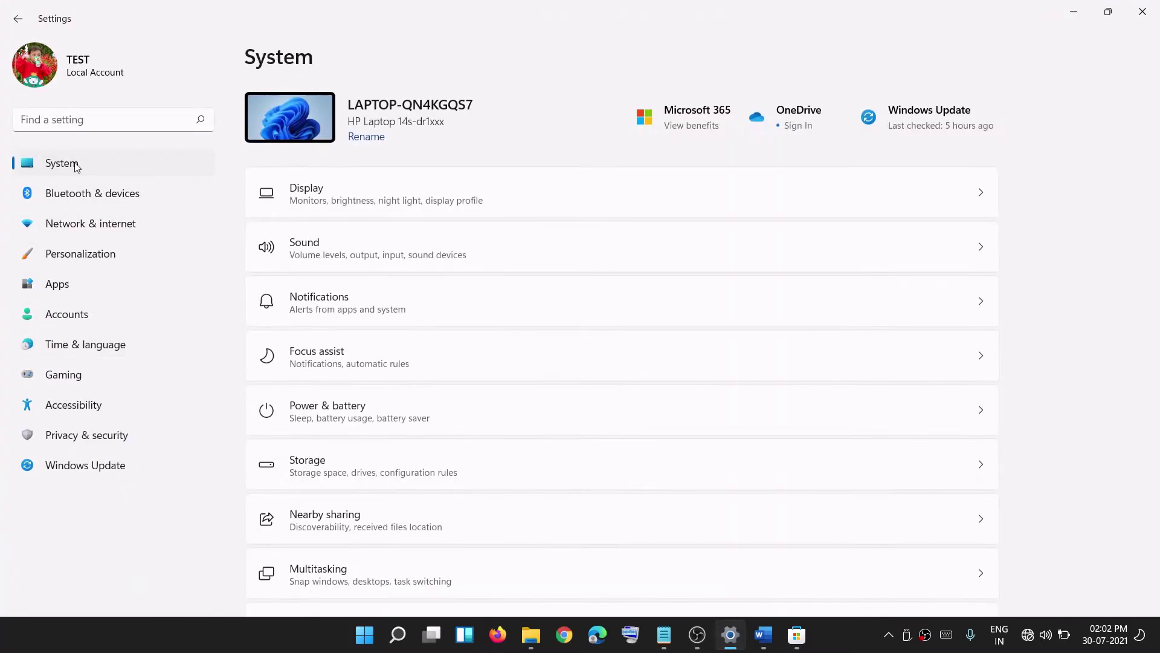
{"action": "scroll", "coordinate": [467, 354], "scroll_direction": "down", "scroll_amount": 5}
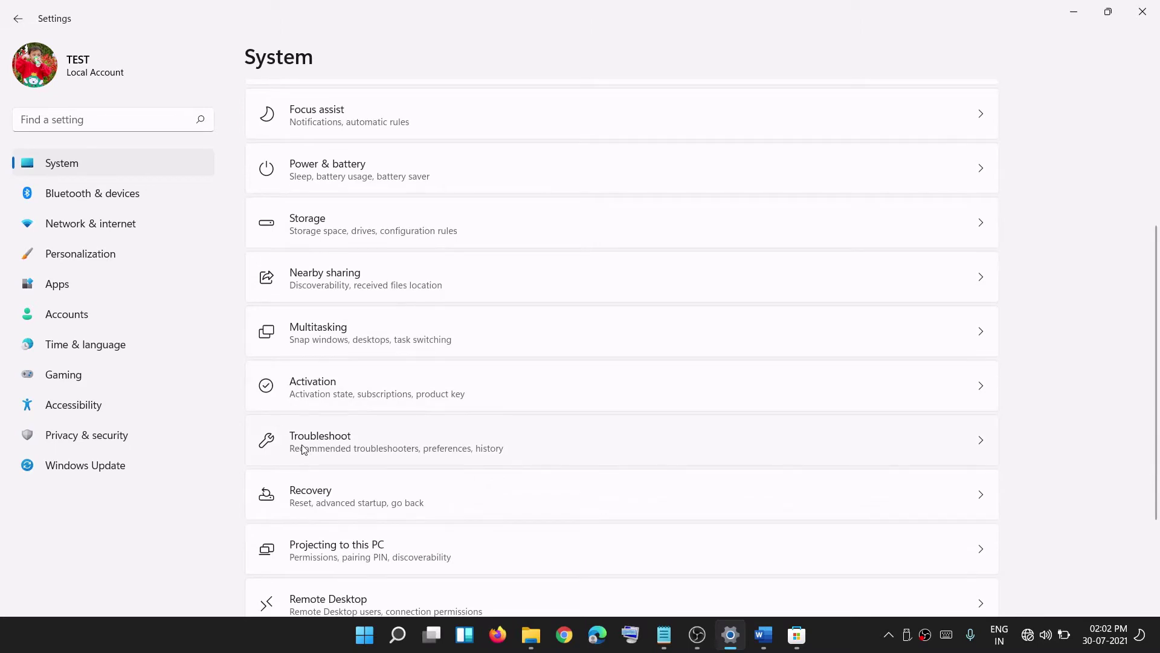
{"action": "left_click", "coordinate": [342, 445]}
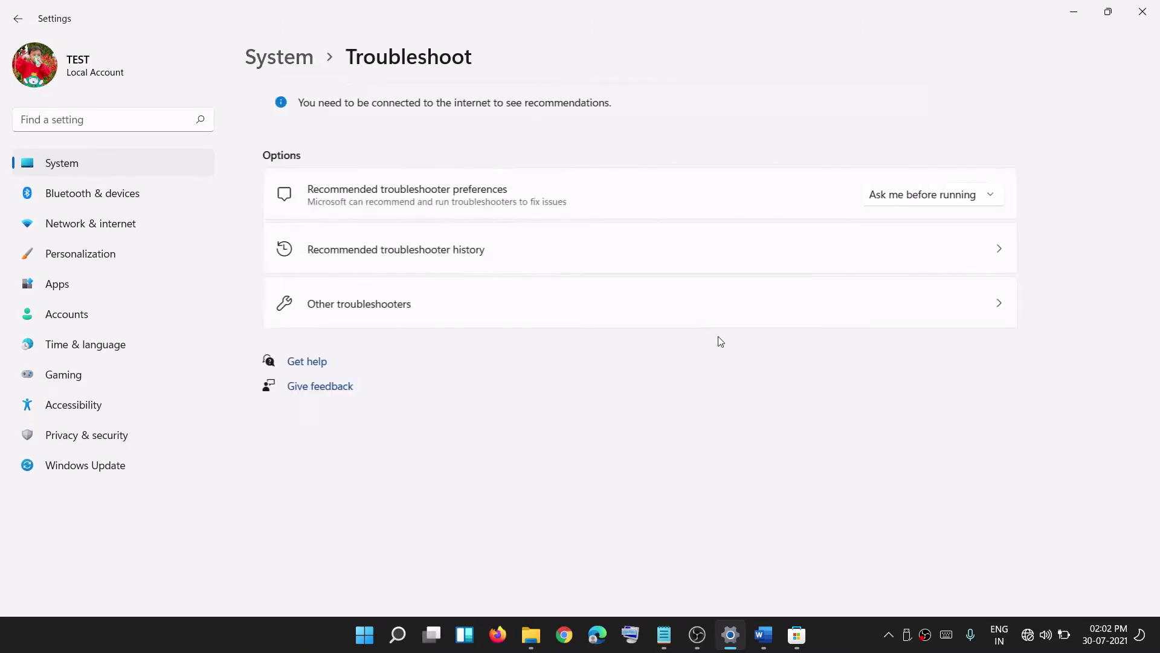
Run the Windows Store Apps troubleshooter, then minimize Settings and scroll the notes to Step 4.
{"action": "left_click", "coordinate": [350, 305]}
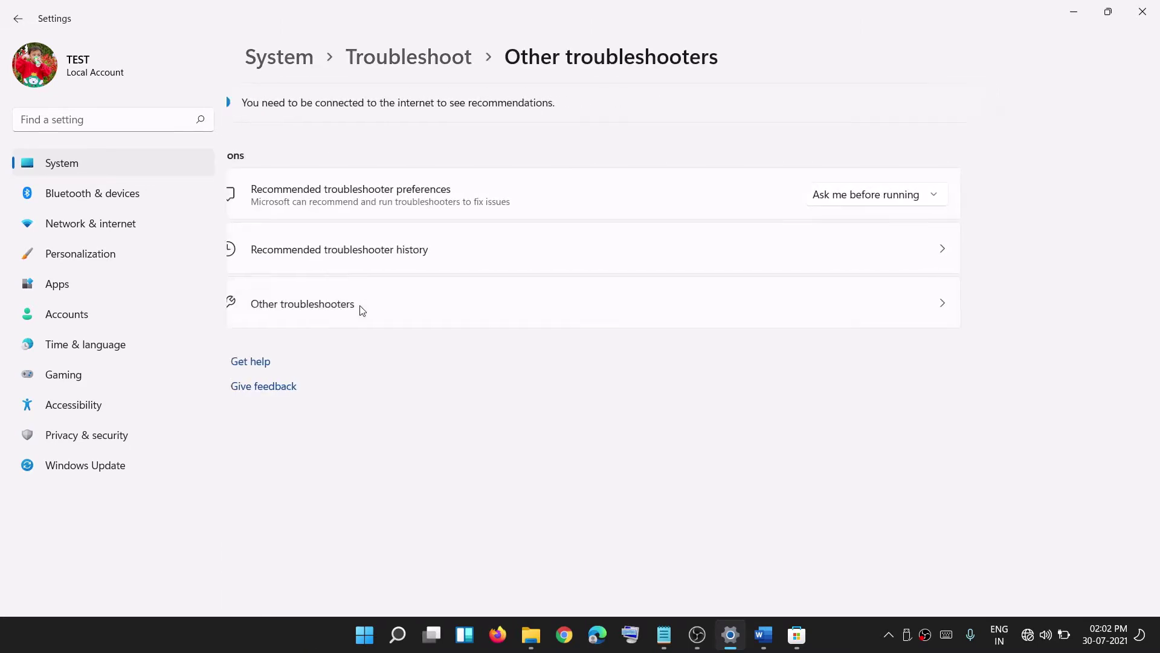
{"action": "scroll", "coordinate": [488, 372], "scroll_direction": "down", "scroll_amount": 10}
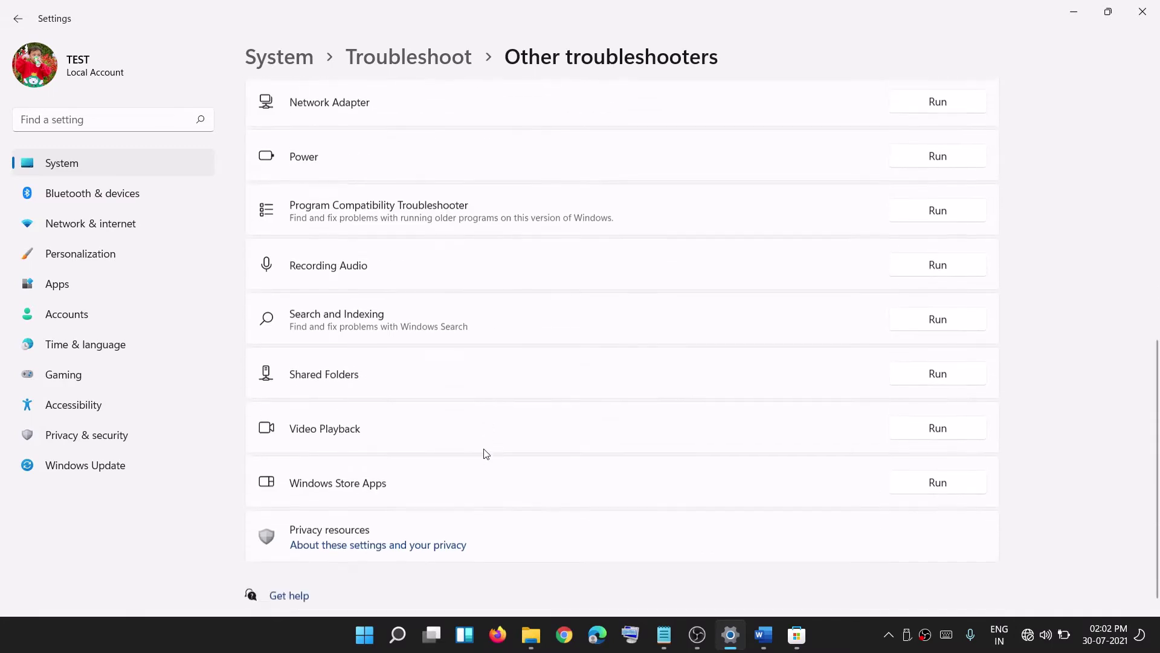
{"action": "left_click", "coordinate": [931, 471]}
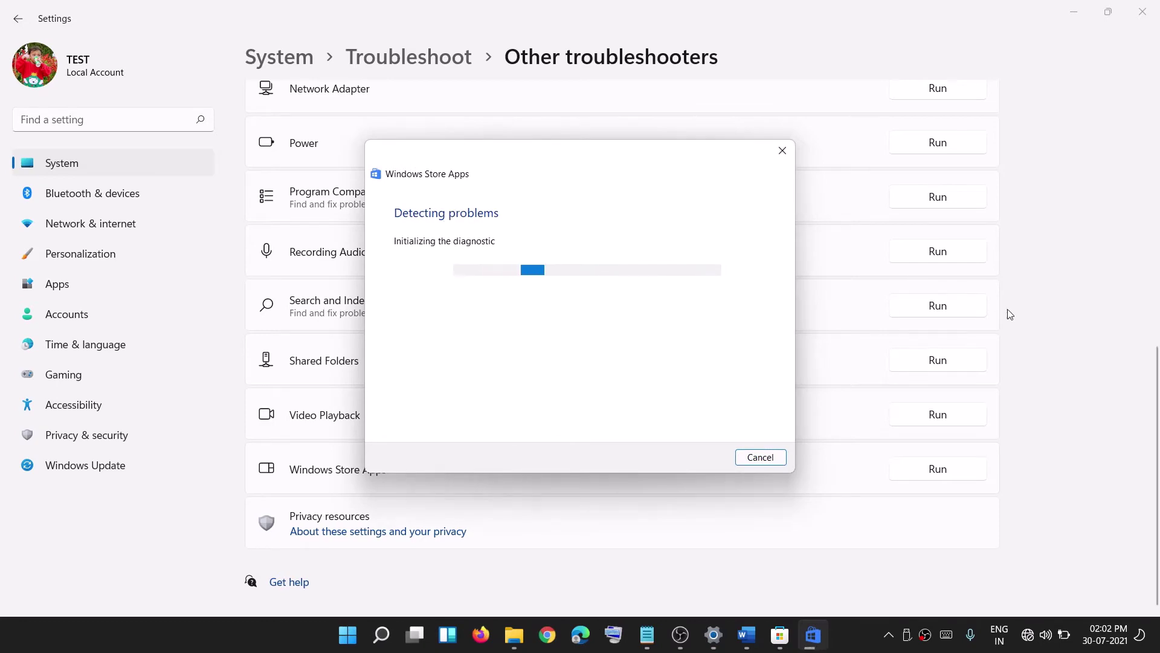
{"action": "left_click", "coordinate": [1140, 385]}
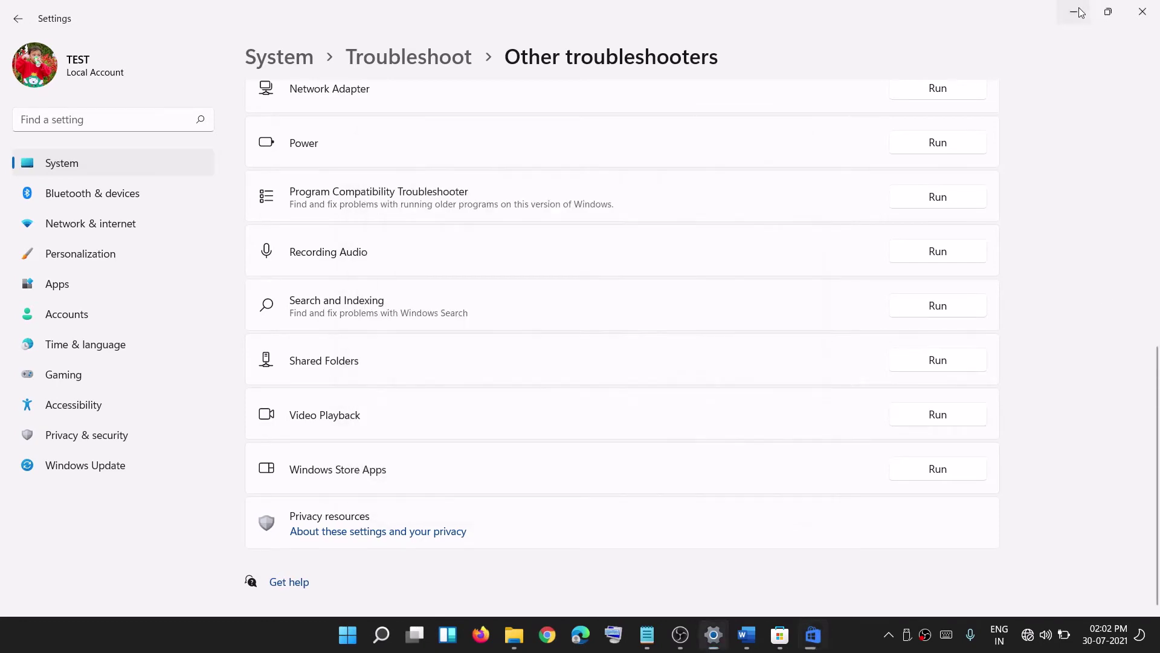
{"action": "left_click", "coordinate": [1075, 12]}
{"action": "left_click_drag", "start_coordinate": [797, 371], "coordinate": [828, 396]}
{"action": "scroll", "coordinate": [587, 326], "scroll_direction": "down", "scroll_amount": 1}
{"action": "scroll", "coordinate": [587, 326], "scroll_direction": "down", "scroll_amount": 1}
Copy the word 'wsreset' from the Step 4 heading in the notes.
{"action": "left_click_drag", "start_coordinate": [828, 396], "coordinate": [851, 397]}
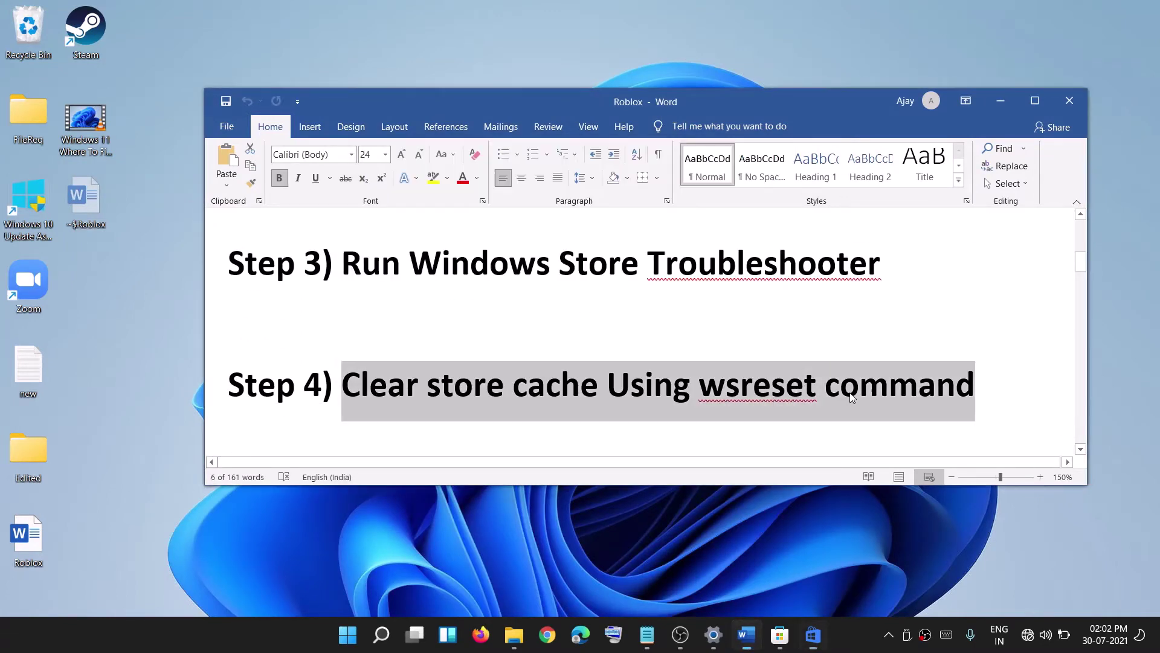
{"action": "left_click", "coordinate": [738, 397]}
{"action": "double_click", "coordinate": [771, 387]}
{"action": "key", "text": "ctrl+c"}
{"action": "right_click", "coordinate": [771, 387]}
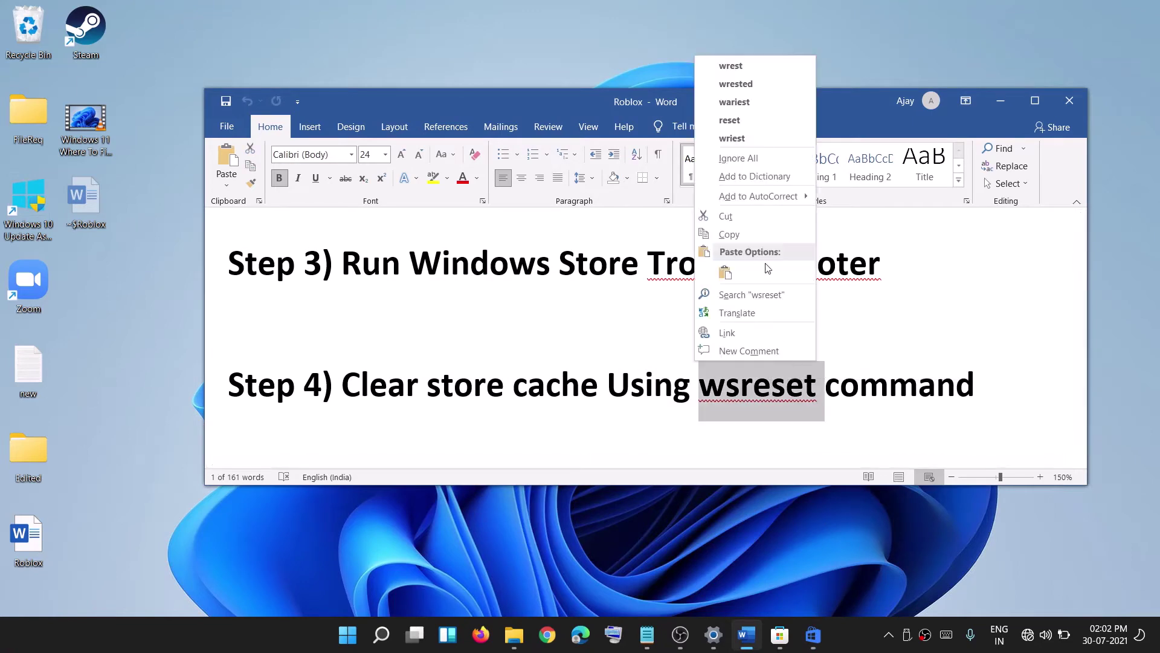
{"action": "left_click", "coordinate": [747, 235]}
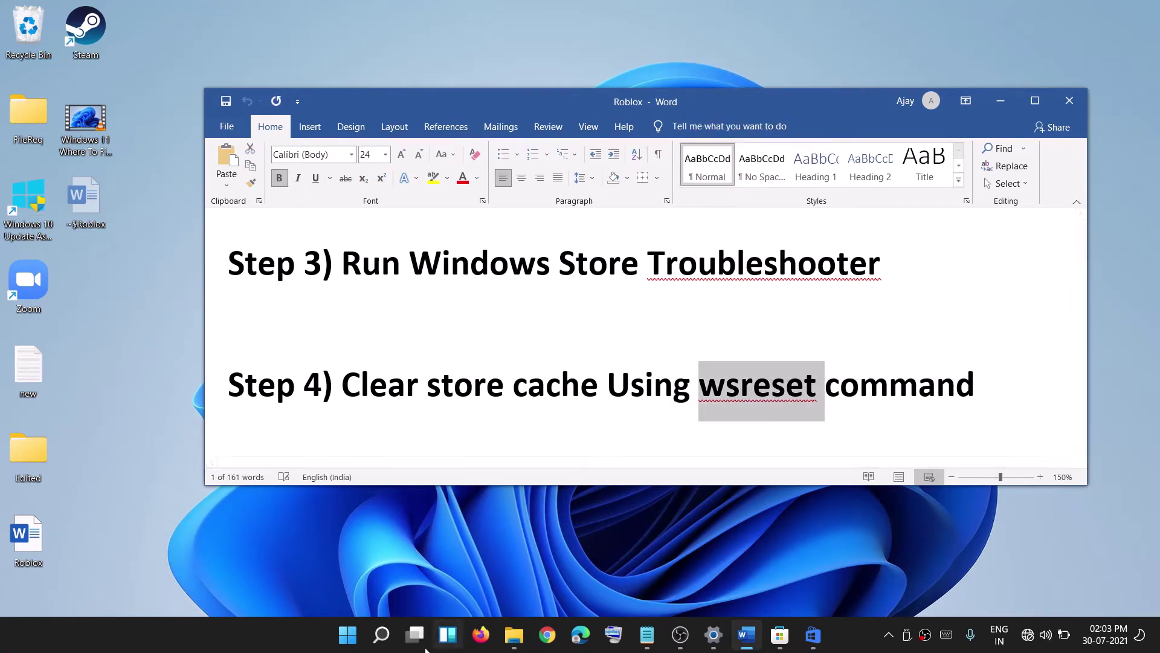
Run wsreset from Windows search to clear the Store cache.
{"action": "left_click", "coordinate": [381, 634]}
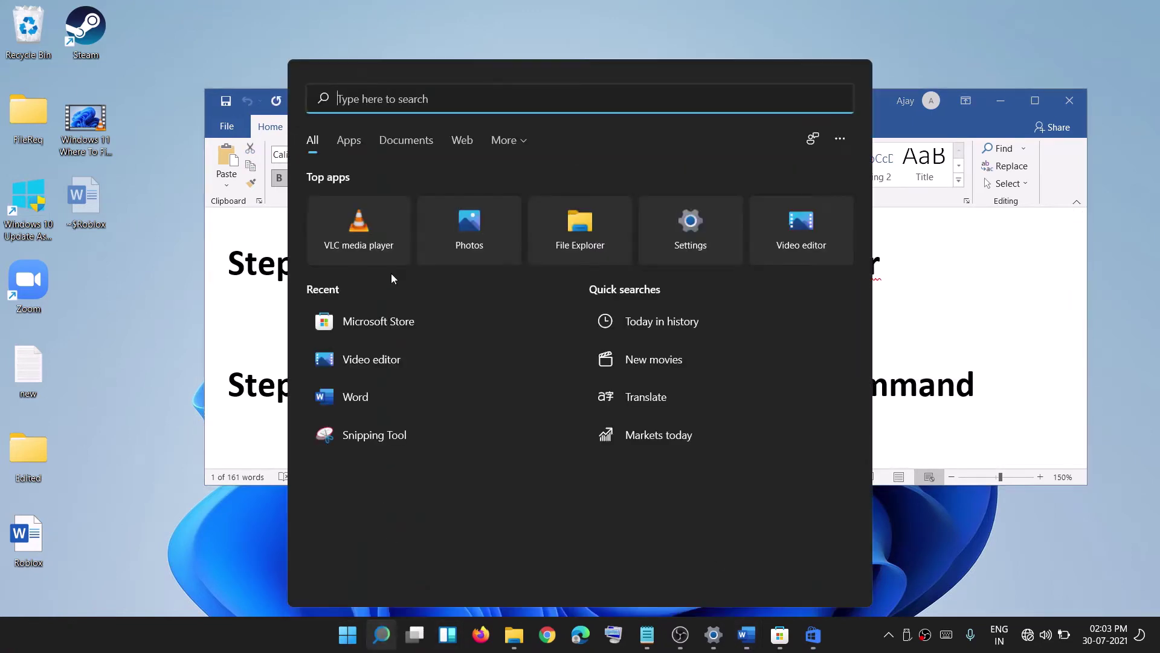
{"action": "key", "text": "ctrl+v"}
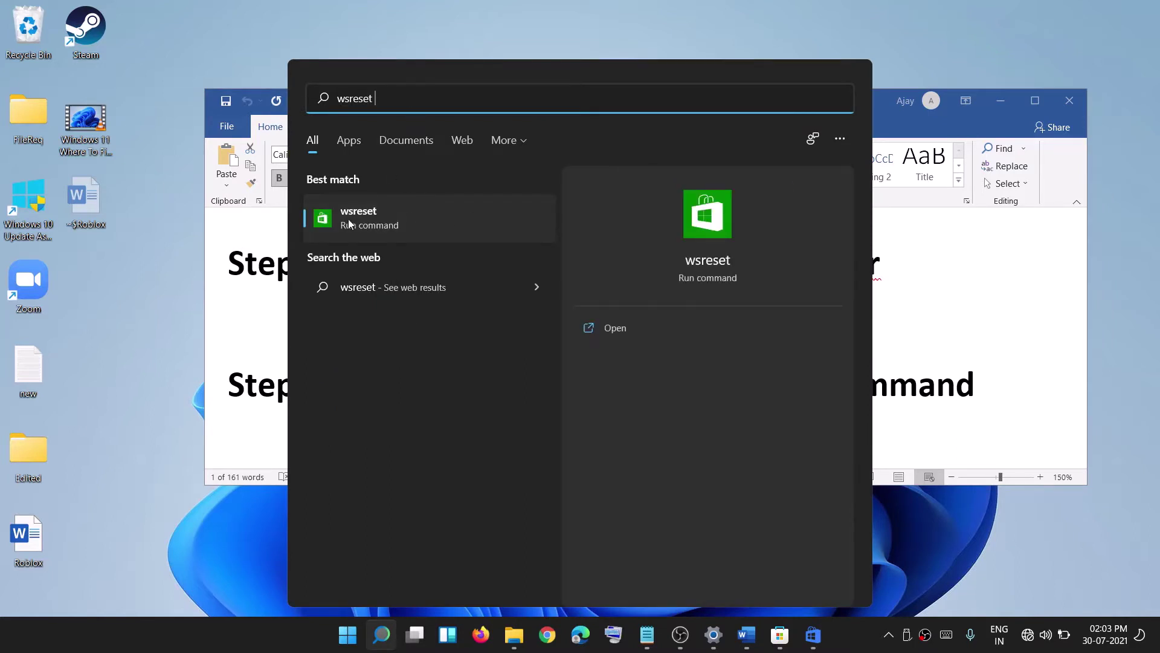
{"action": "left_click", "coordinate": [405, 221]}
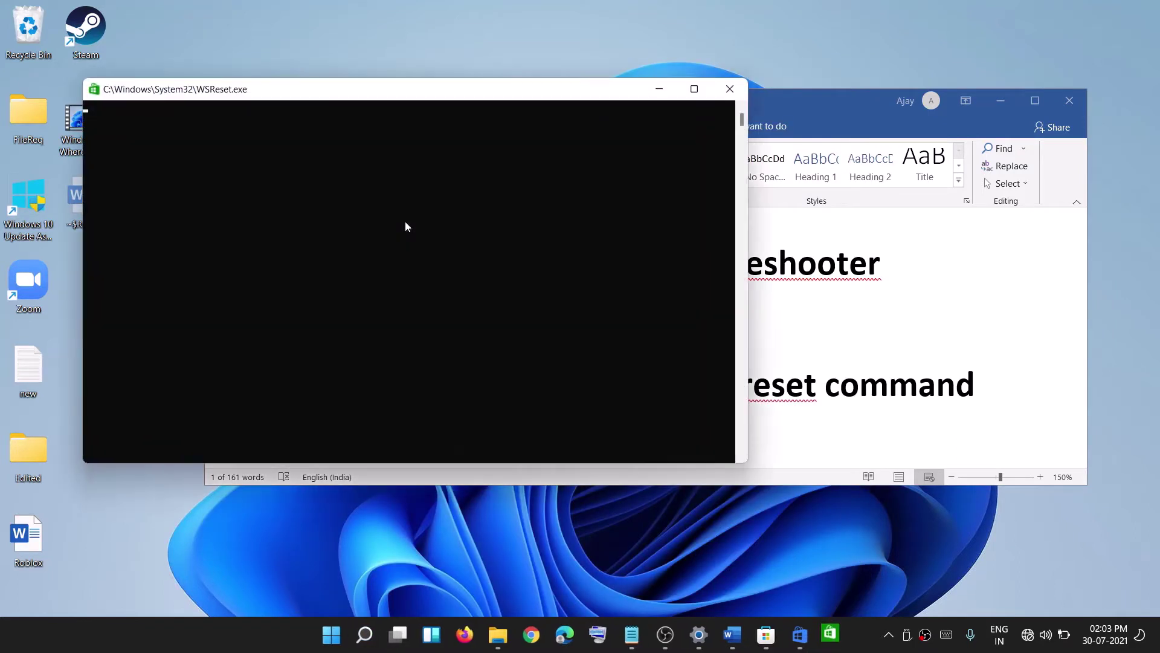
{"action": "left_click_drag", "start_coordinate": [382, 99], "coordinate": [707, 142]}
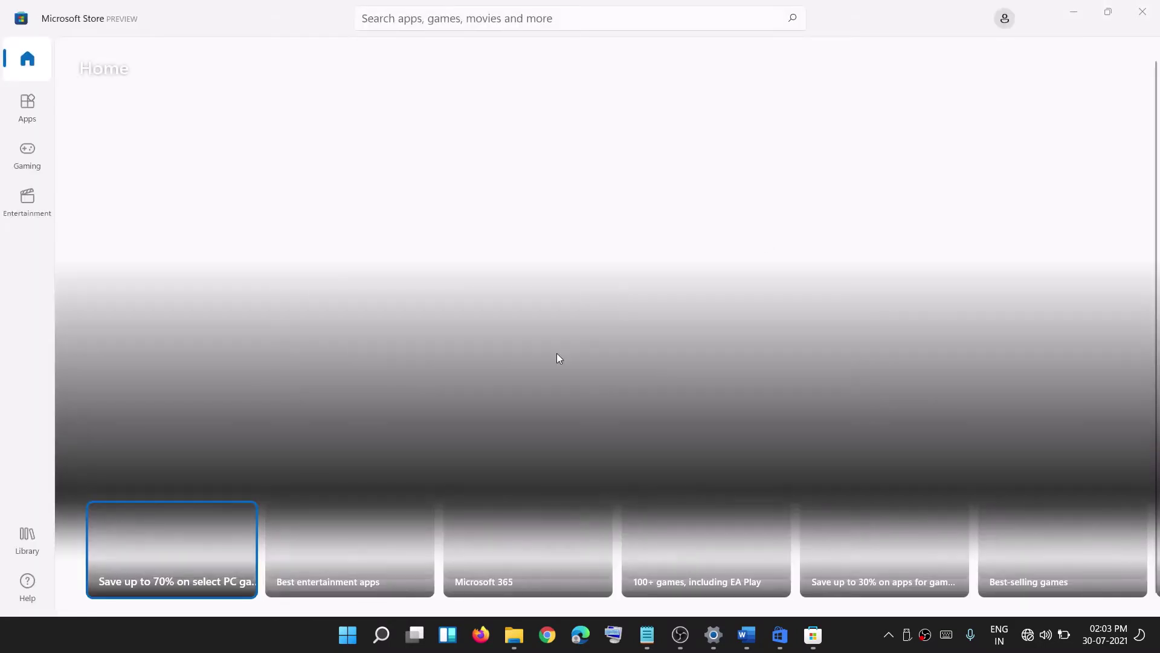
Following Step 5 in the notes, check for updates on the Windows Update page.
{"action": "left_click", "coordinate": [747, 635]}
{"action": "scroll", "coordinate": [556, 336], "scroll_direction": "down", "scroll_amount": 2}
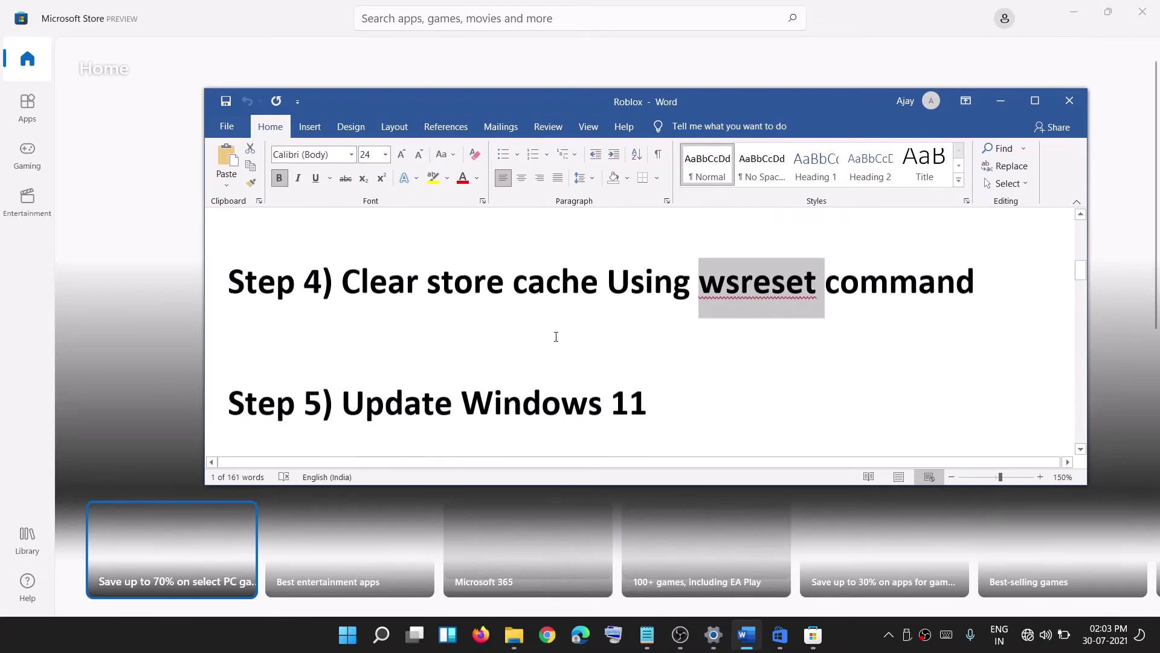
{"action": "left_click_drag", "start_coordinate": [342, 399], "coordinate": [535, 496]}
{"action": "left_click", "coordinate": [348, 634]}
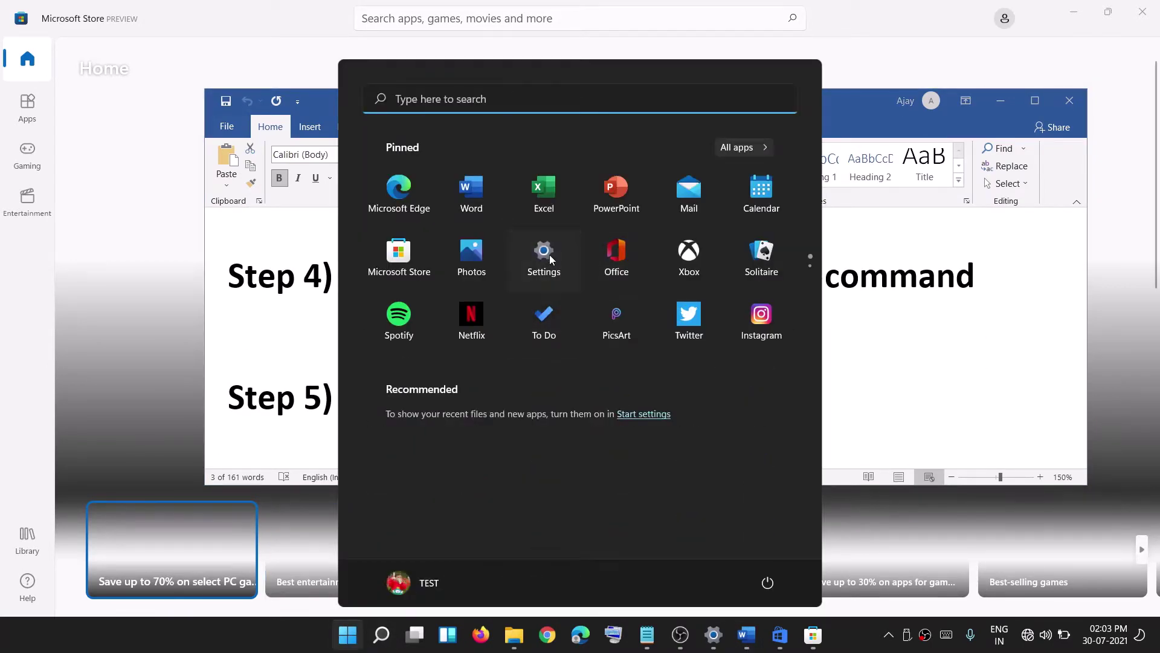
{"action": "left_click", "coordinate": [547, 257]}
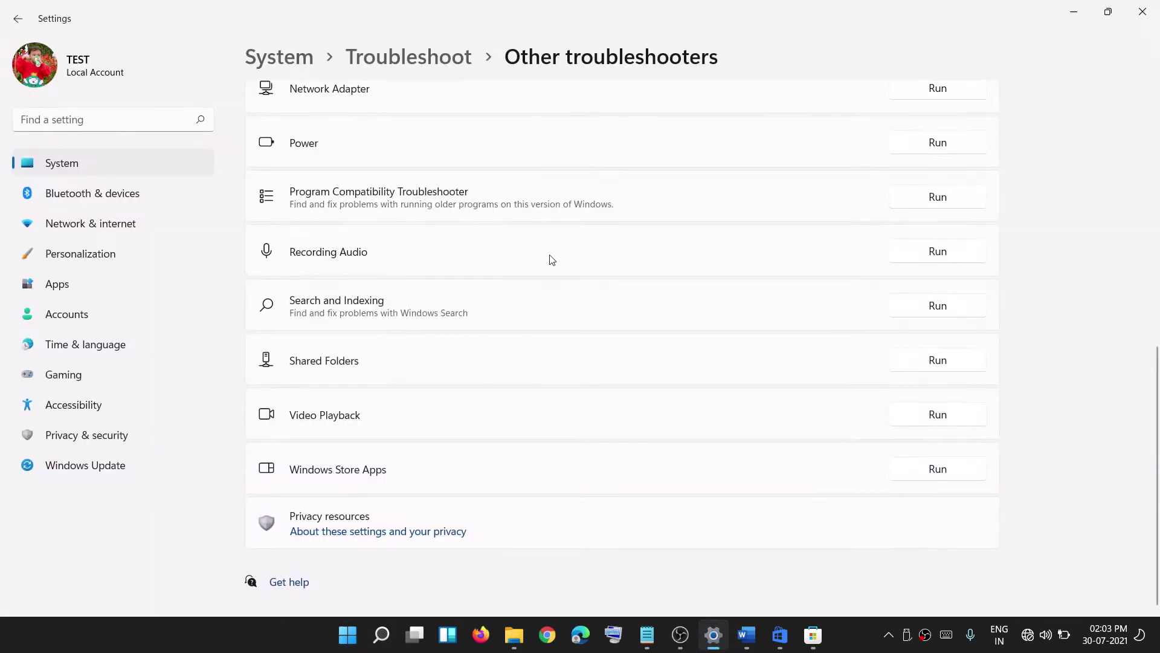
{"action": "left_click", "coordinate": [79, 472]}
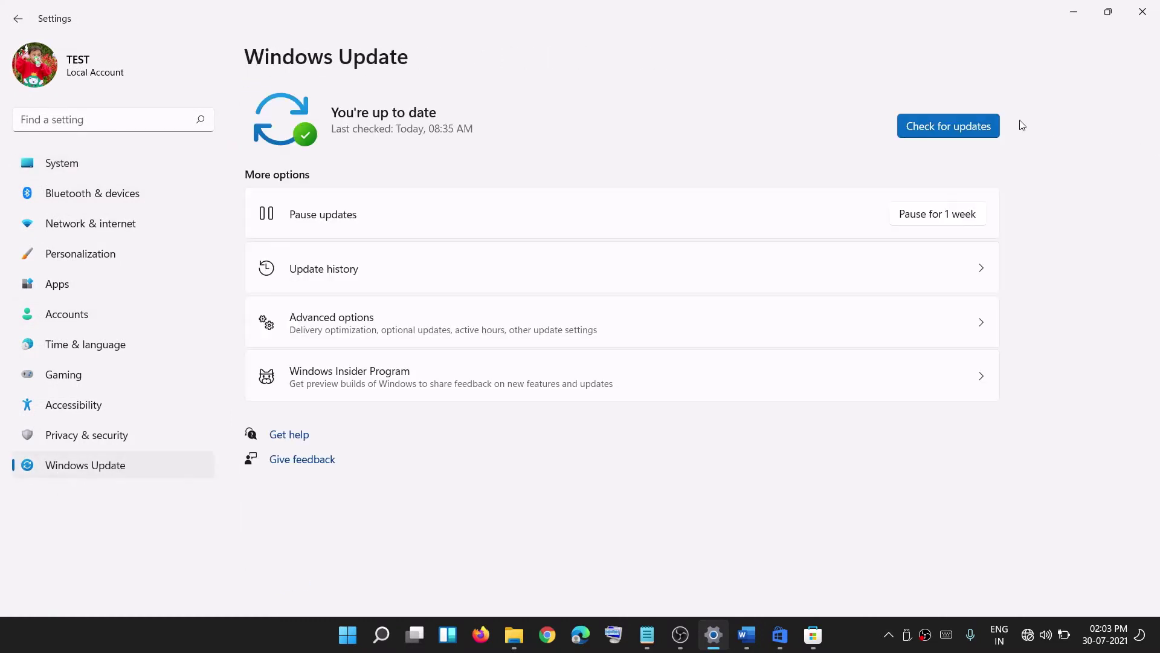
{"action": "left_click", "coordinate": [940, 130]}
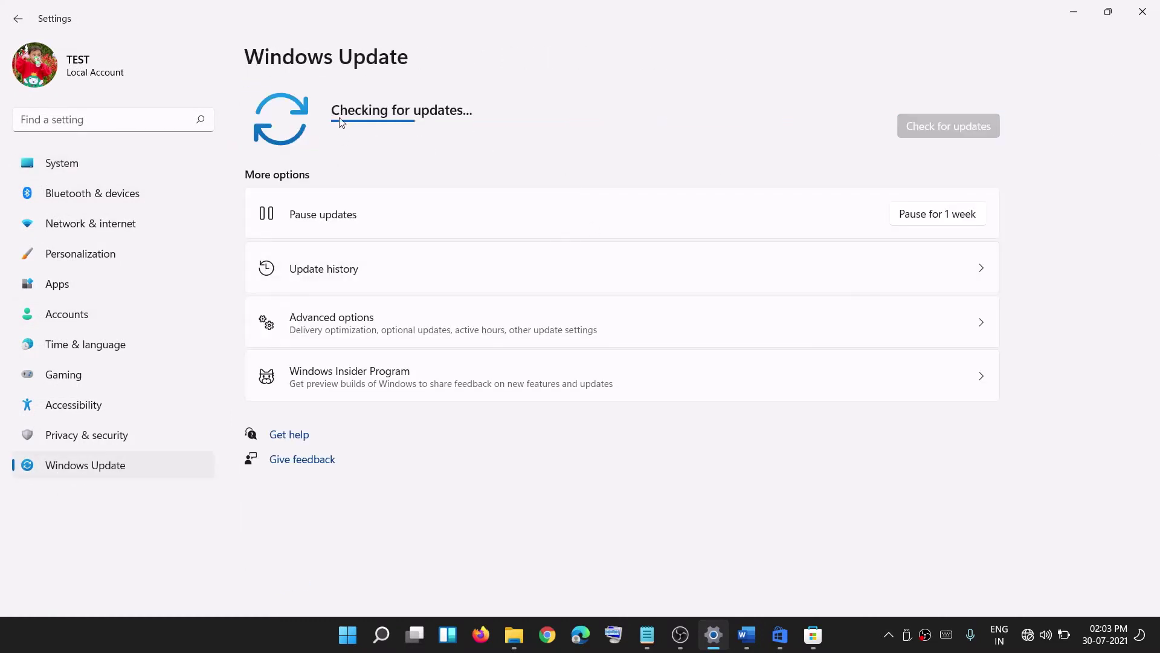
Minimize Settings, highlight the Step 6 'Reset Store app' heading, and reopen Settings.
{"action": "left_click", "coordinate": [1069, 15]}
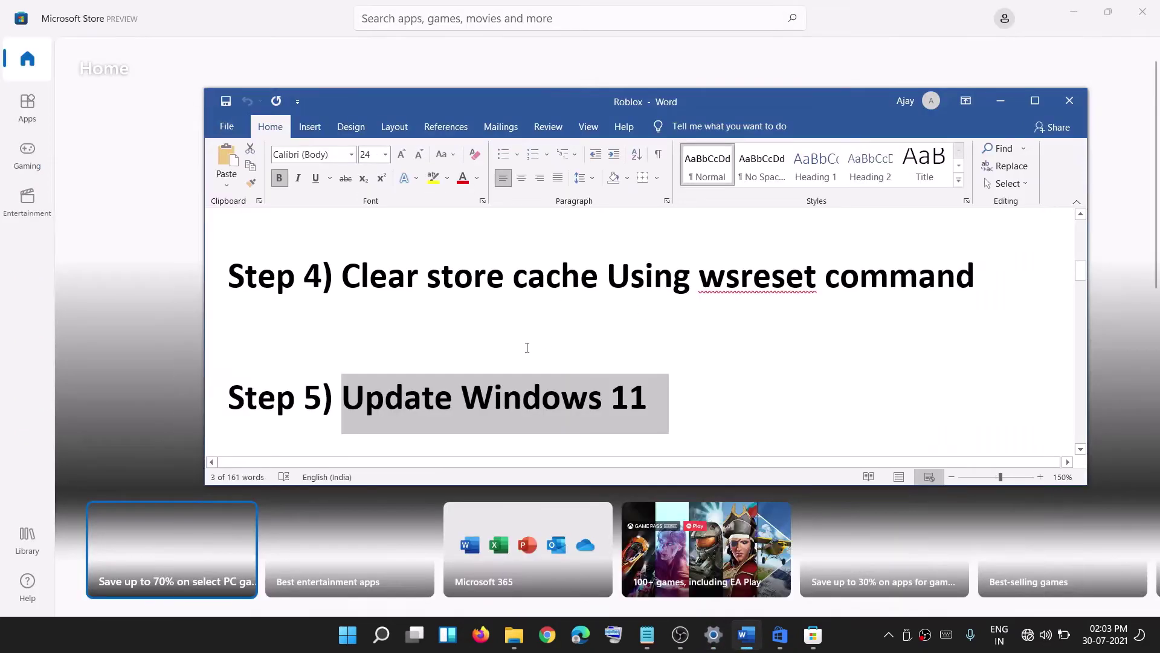
{"action": "scroll", "coordinate": [527, 348], "scroll_direction": "down", "scroll_amount": 2}
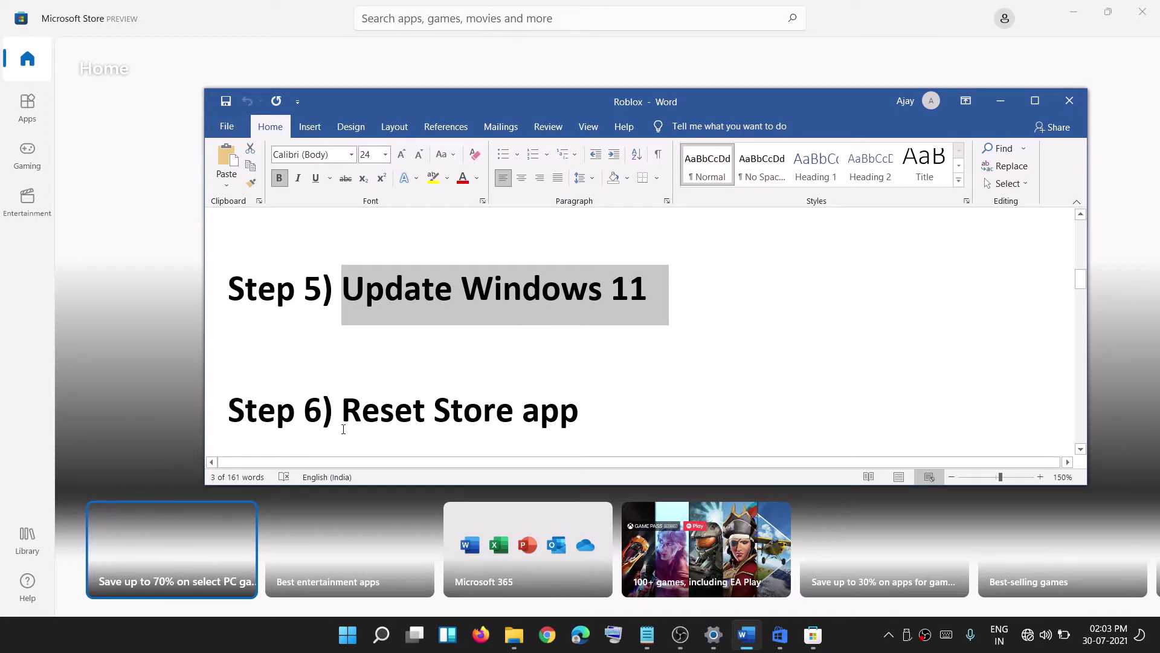
{"action": "left_click_drag", "start_coordinate": [342, 417], "coordinate": [579, 418]}
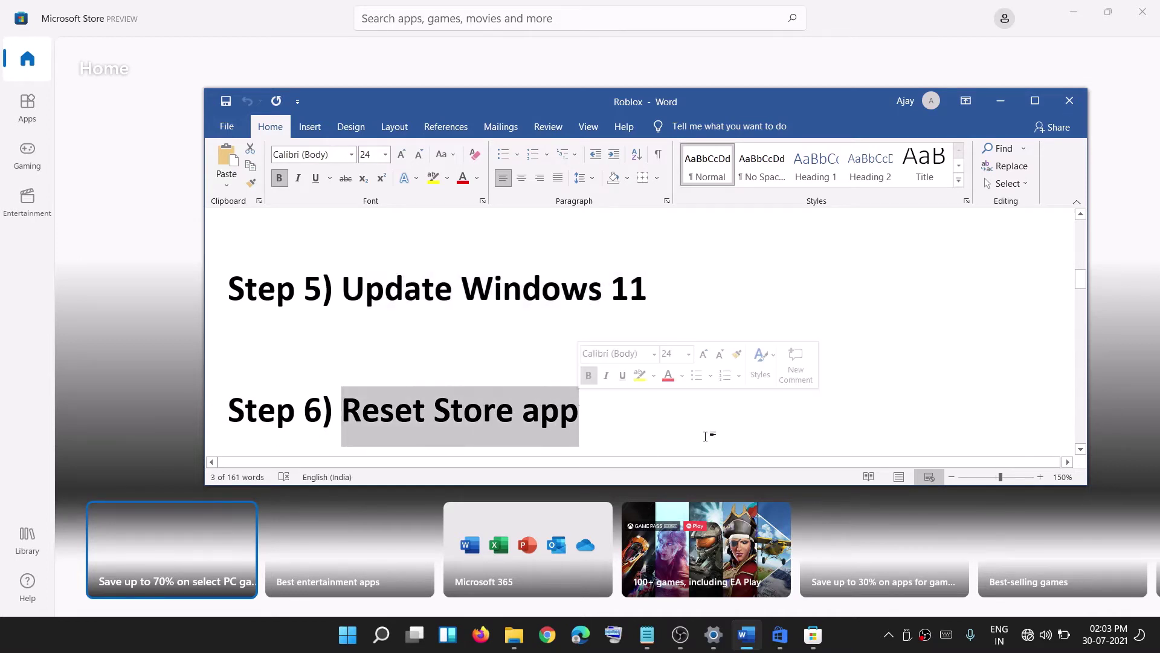
{"action": "left_click", "coordinate": [342, 641]}
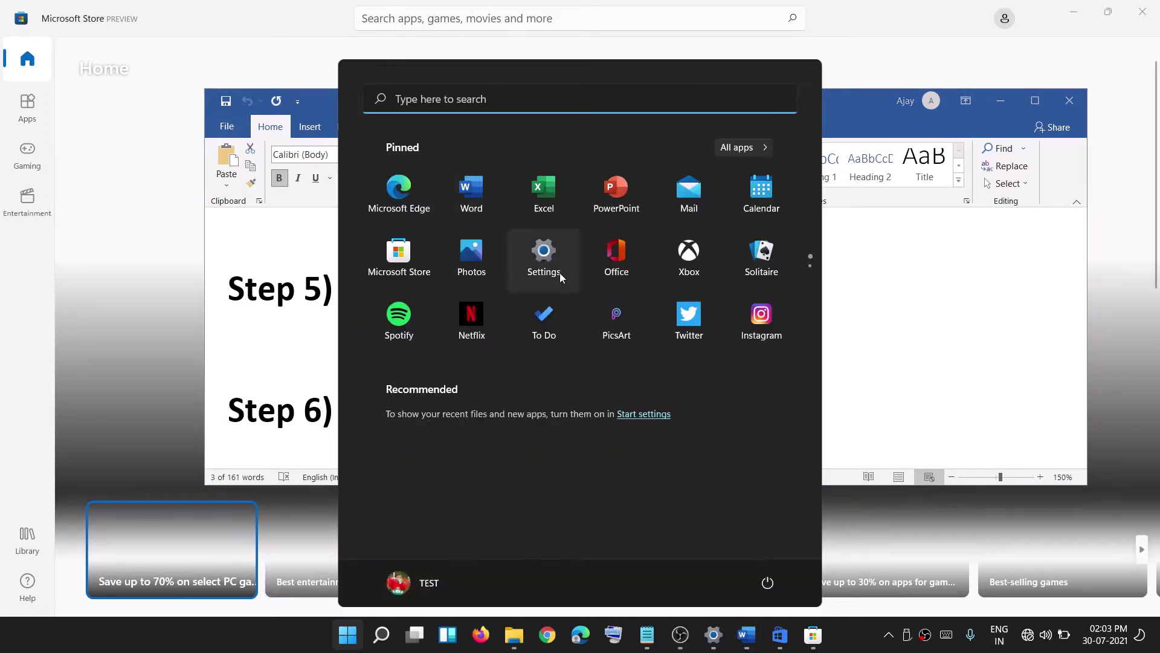
{"action": "left_click", "coordinate": [543, 257]}
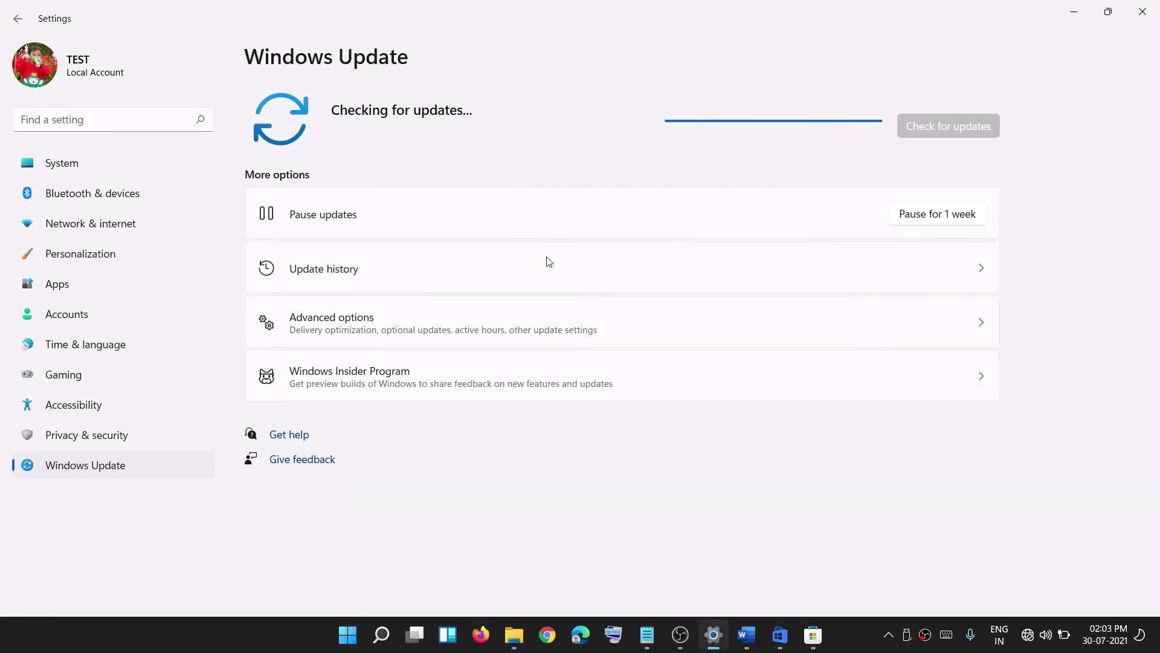
Search 'store' in Apps & features to find Microsoft Store.
{"action": "left_click", "coordinate": [60, 286]}
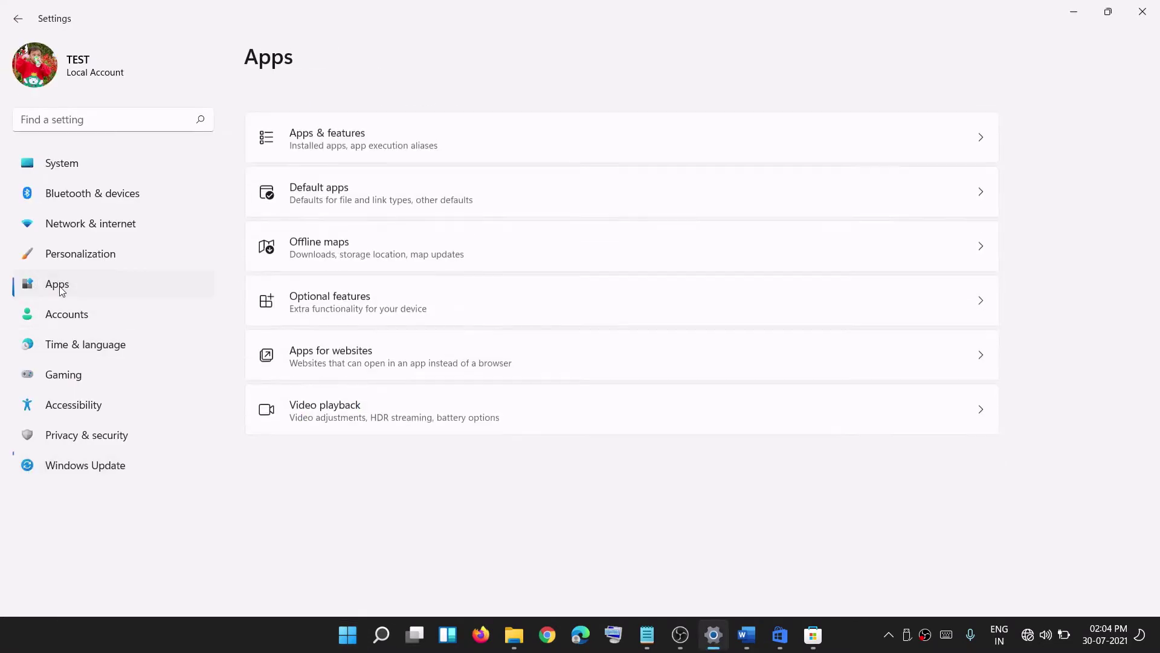
{"action": "left_click", "coordinate": [360, 121]}
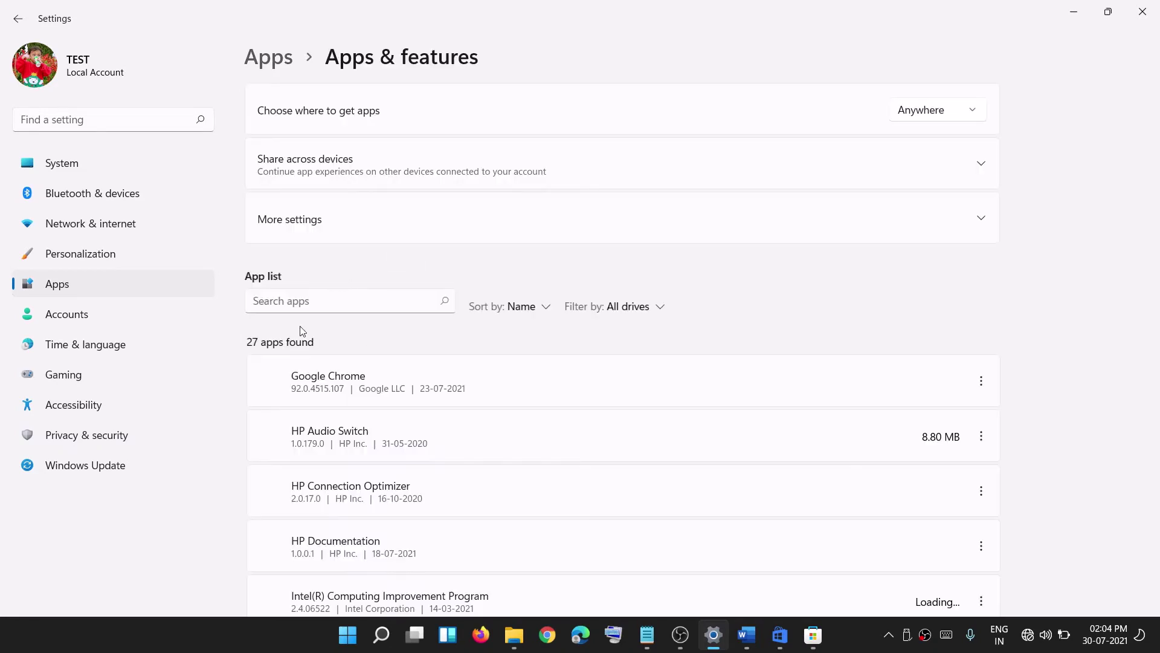
{"action": "left_click", "coordinate": [274, 302]}
{"action": "type", "text": "store"}
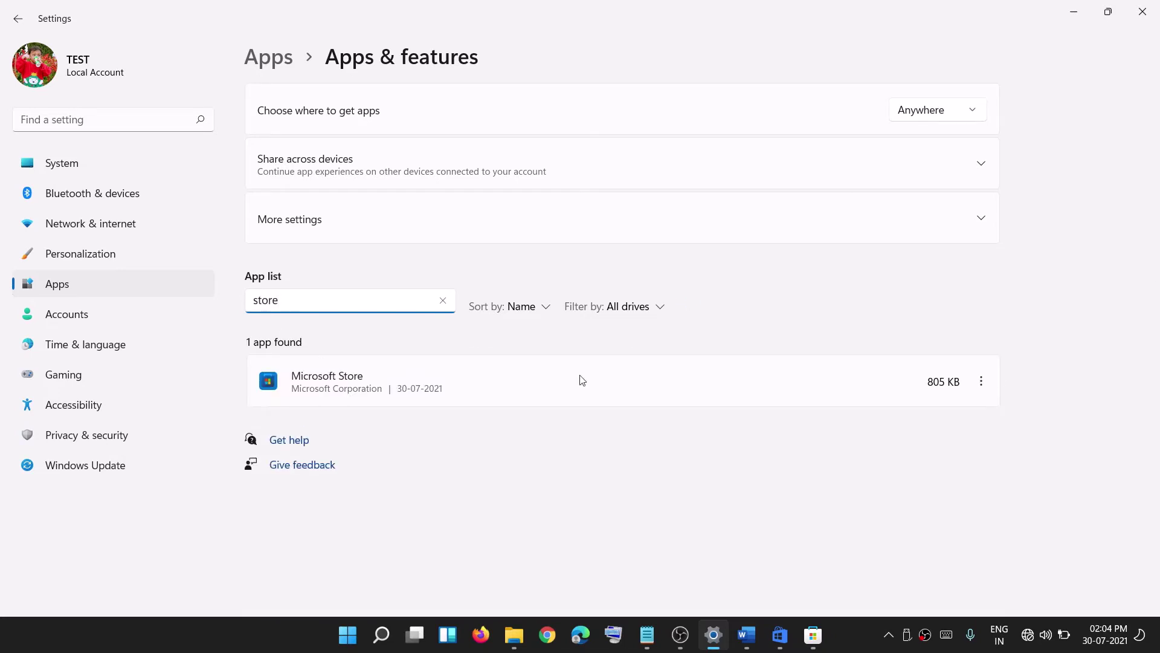
Reset the Microsoft Store app from its Advanced options and confirm the reset.
{"action": "left_click", "coordinate": [981, 383]}
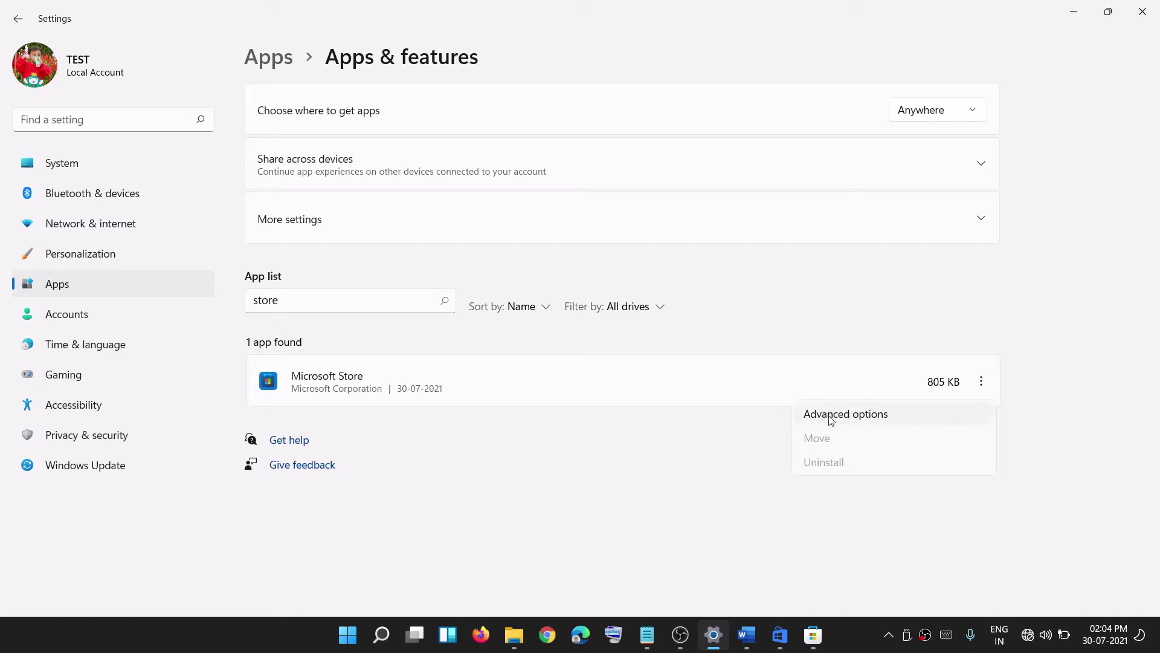
{"action": "key", "text": "Return"}
{"action": "scroll", "coordinate": [420, 443], "scroll_direction": "down", "scroll_amount": 8}
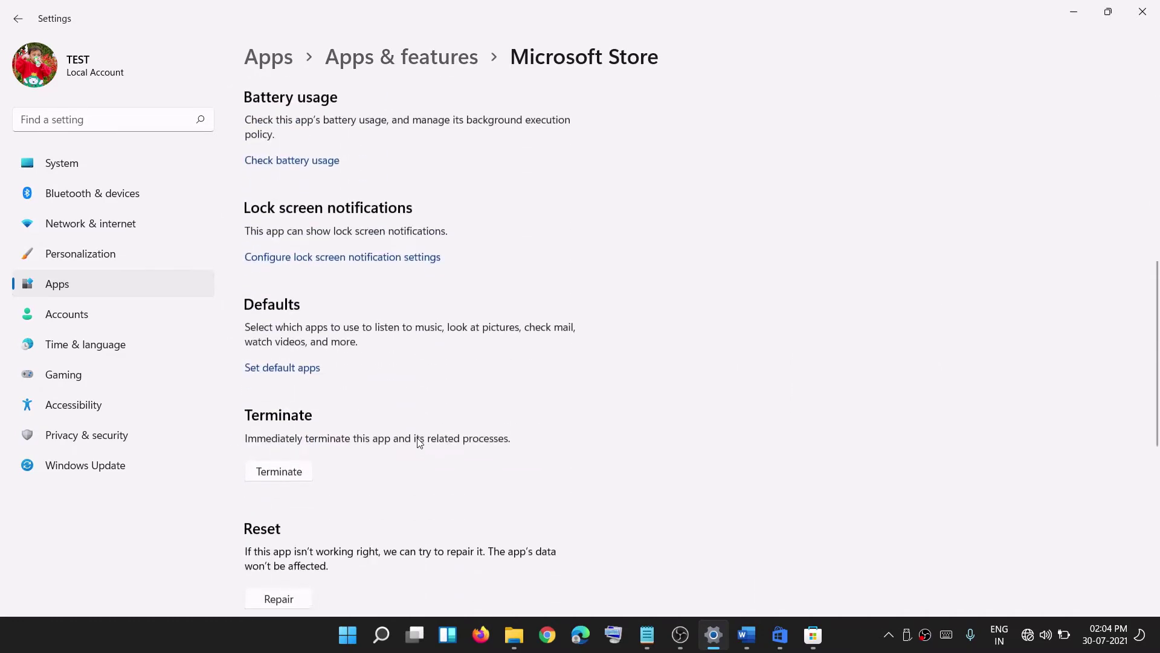
{"action": "scroll", "coordinate": [420, 443], "scroll_direction": "down", "scroll_amount": 1}
{"action": "left_click", "coordinate": [278, 504]}
{"action": "left_click", "coordinate": [326, 460]}
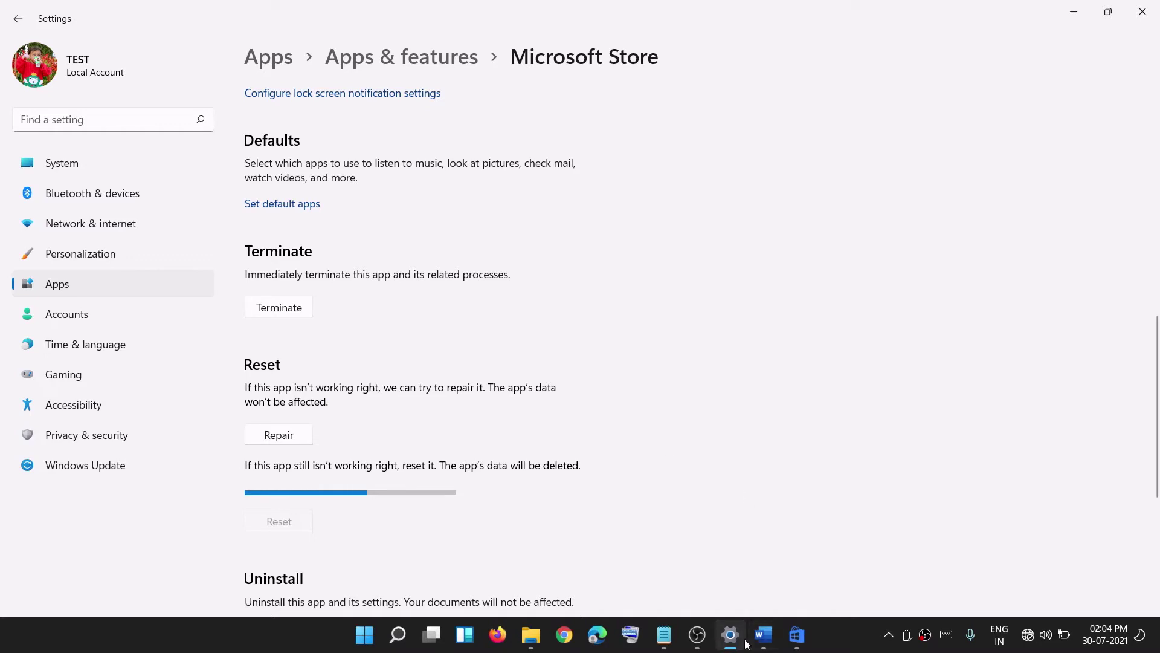
Highlight the Step 7 restart-services heading and open the Services console via search.
{"action": "left_click", "coordinate": [765, 634]}
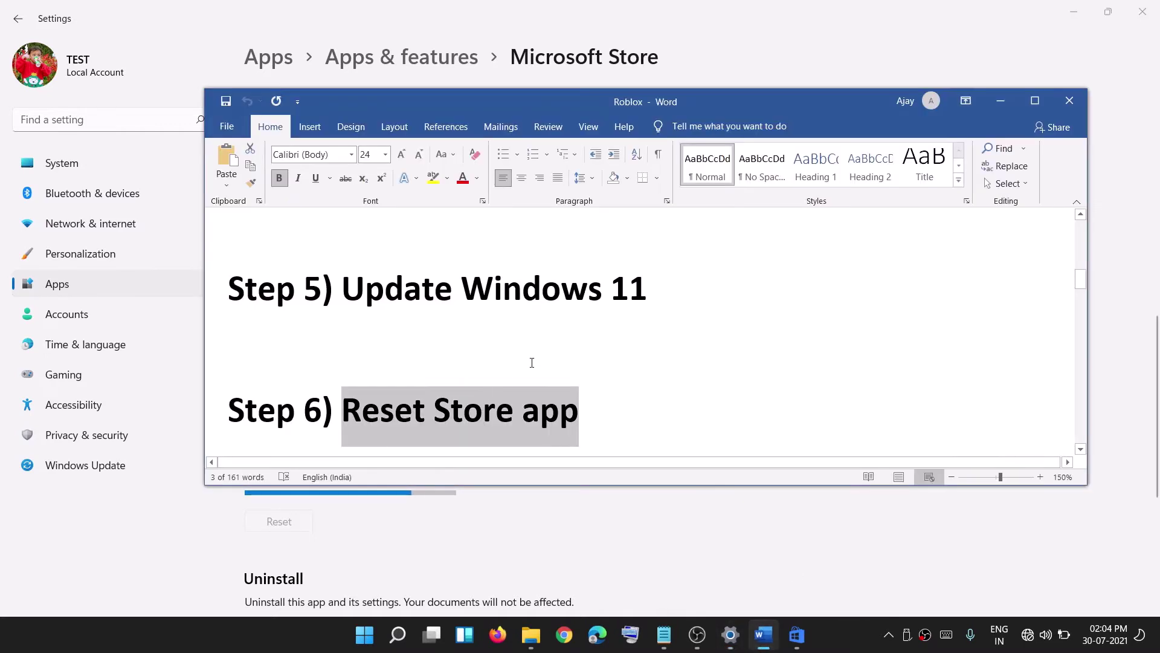
{"action": "scroll", "coordinate": [532, 363], "scroll_direction": "down", "scroll_amount": 2}
{"action": "scroll", "coordinate": [532, 362], "scroll_direction": "down", "scroll_amount": 1}
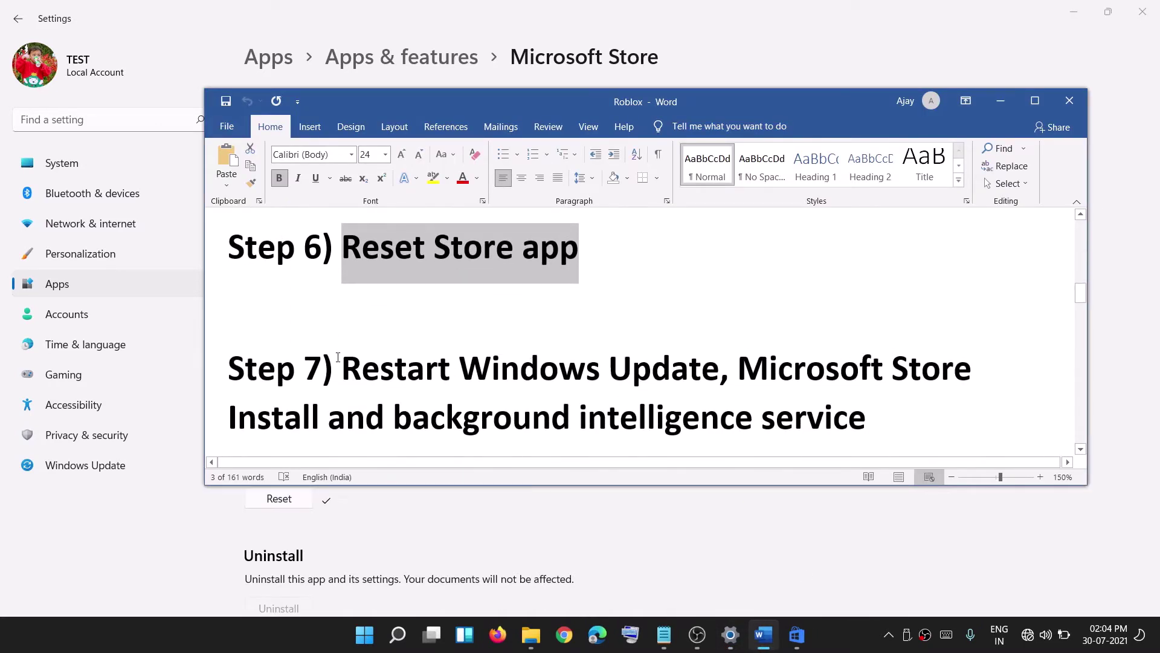
{"action": "left_click_drag", "start_coordinate": [409, 377], "coordinate": [870, 420]}
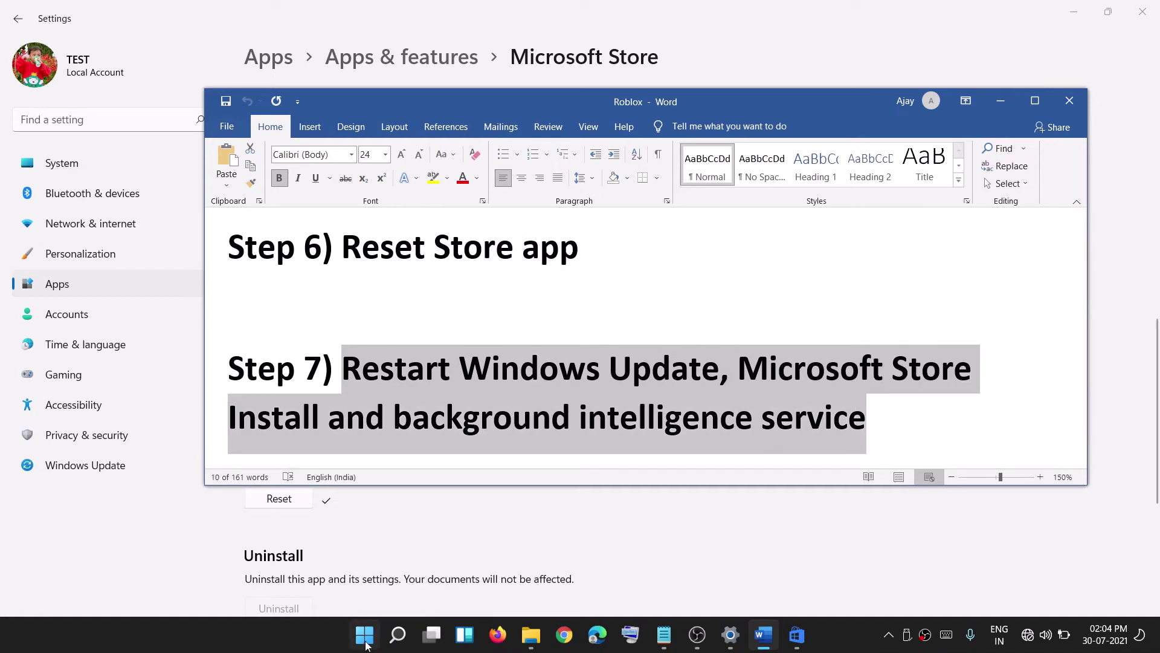
{"action": "left_click", "coordinate": [365, 641]}
{"action": "type", "text": "ser"}
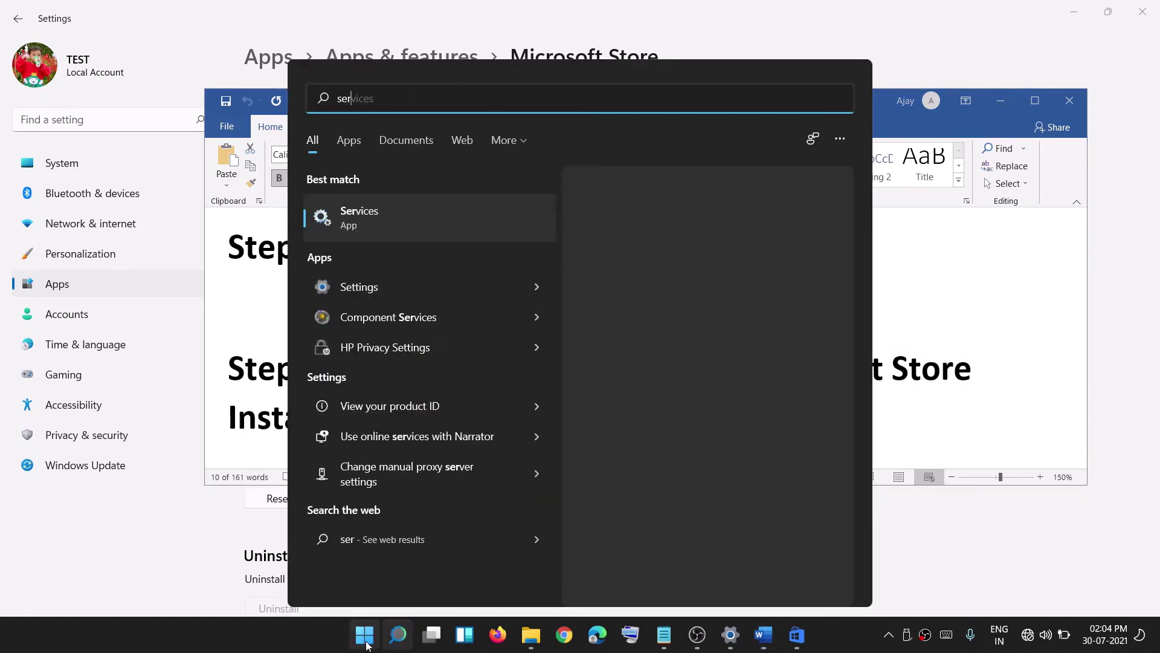
{"action": "type", "text": "vices"}
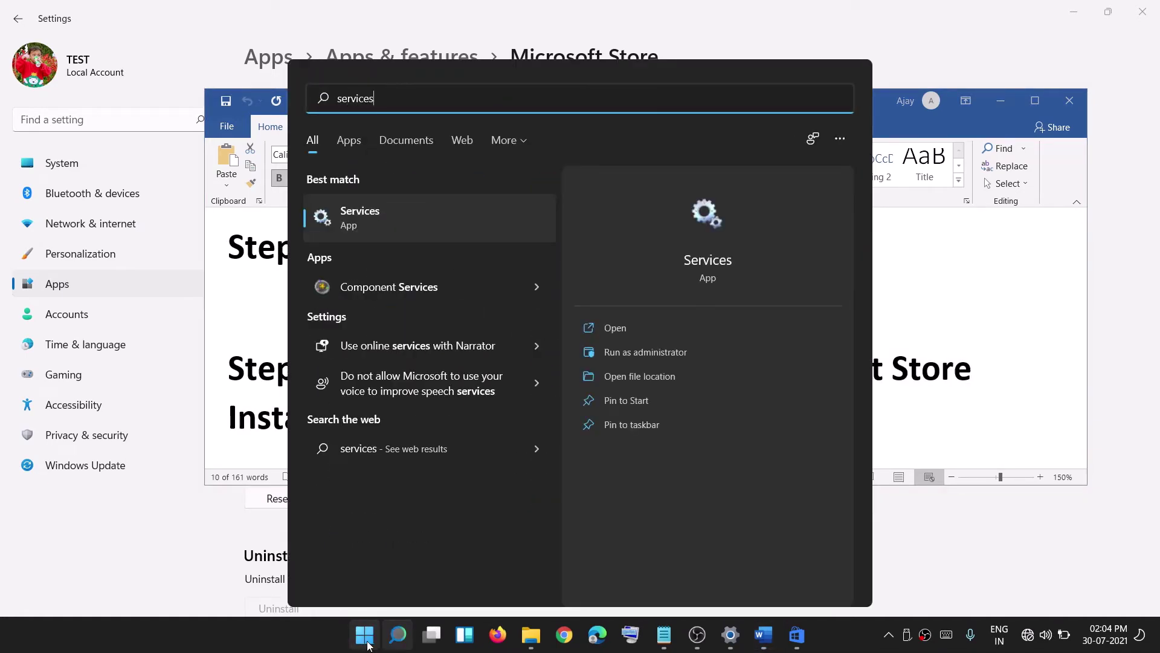
{"action": "left_click", "coordinate": [362, 223]}
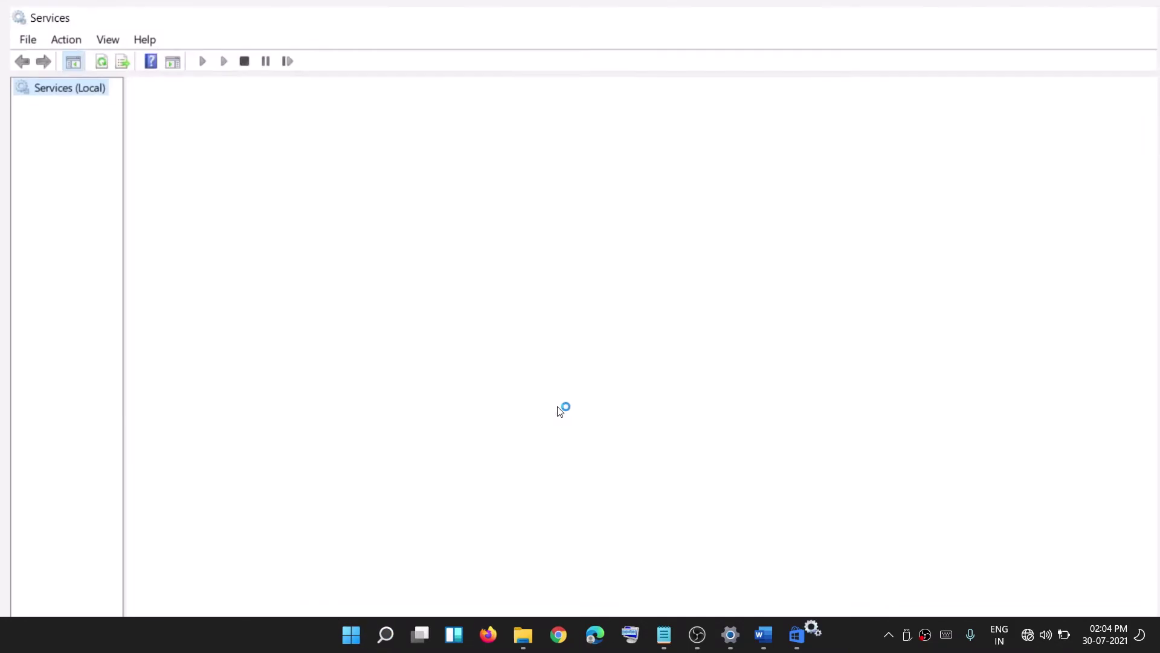
Keep Windows Update's startup type Automatic, apply it, and restart the service.
{"action": "left_click", "coordinate": [438, 433]}
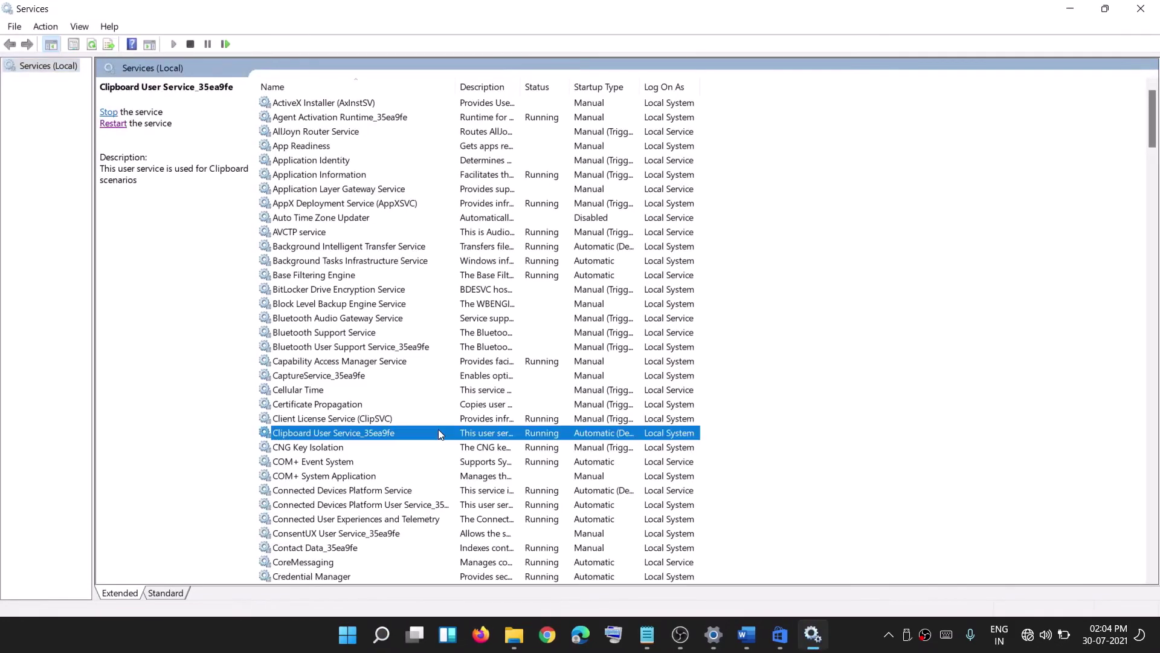
{"action": "key", "text": "w"}
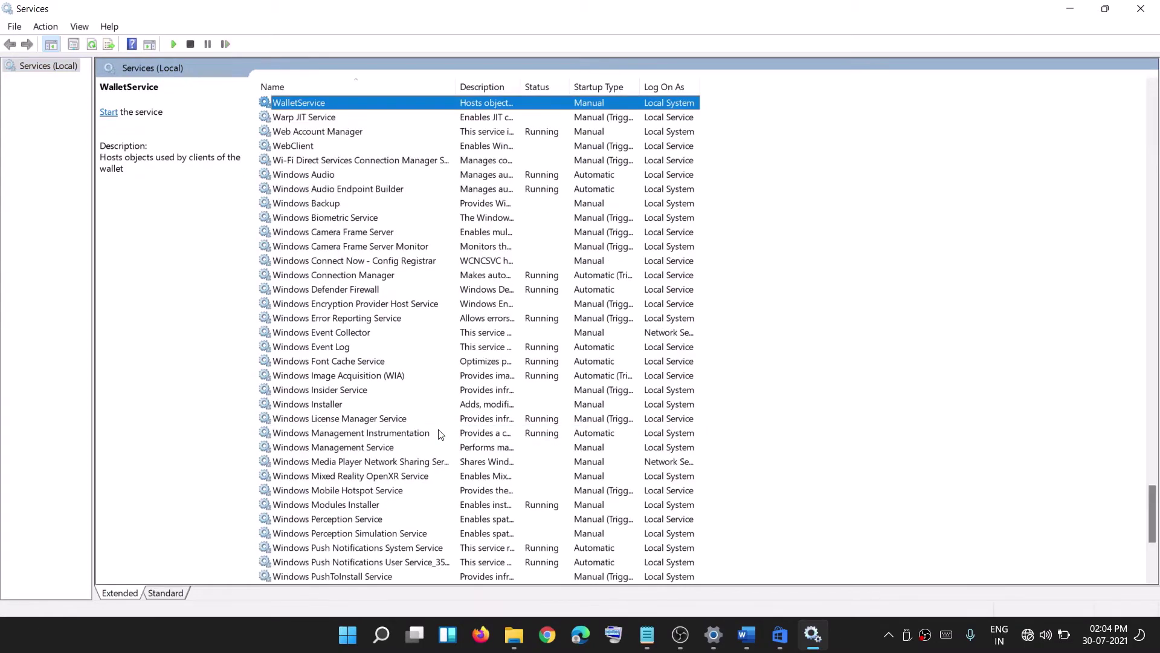
{"action": "scroll", "coordinate": [456, 401], "scroll_direction": "down", "scroll_amount": 6}
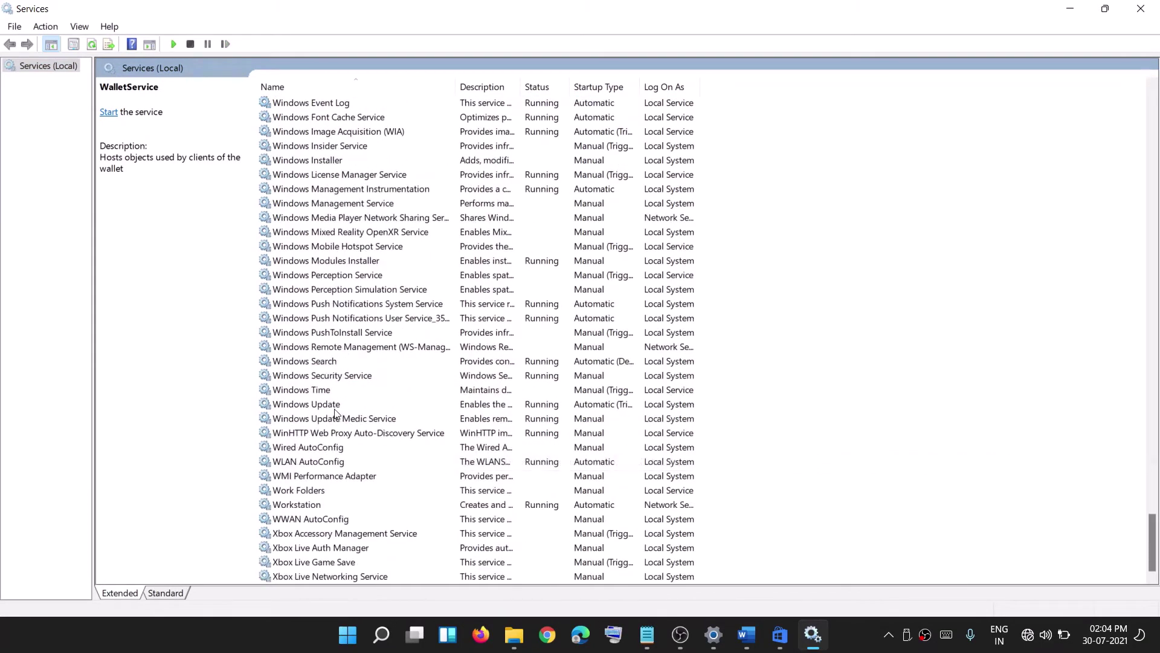
{"action": "left_click", "coordinate": [339, 405]}
{"action": "double_click", "coordinate": [353, 406]}
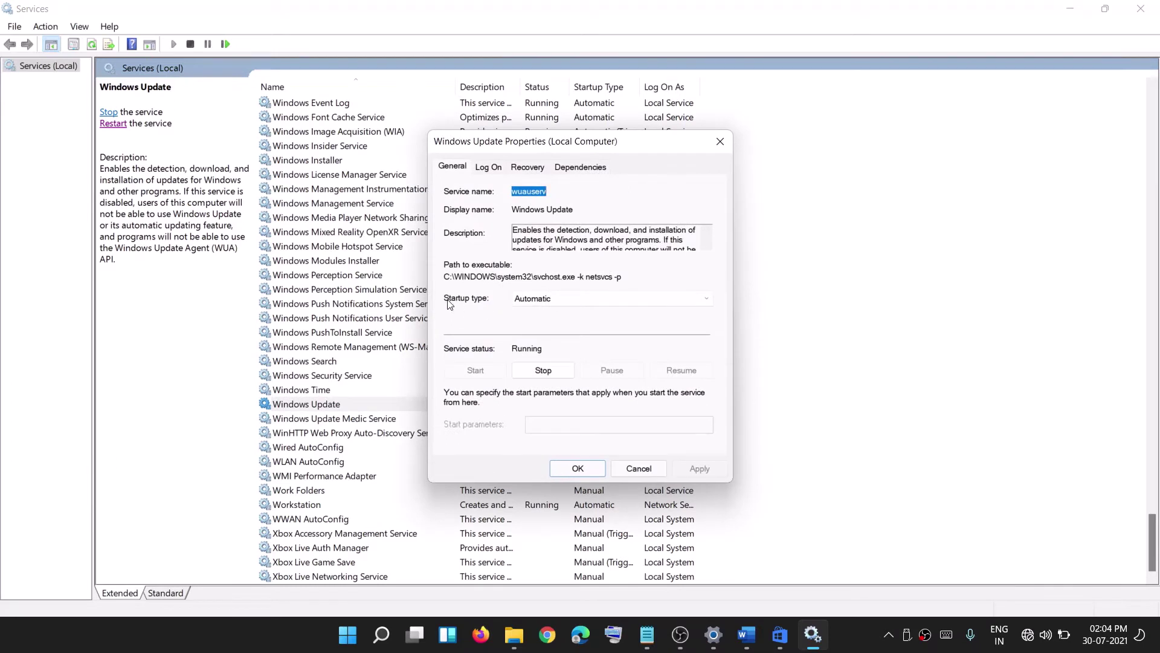
{"action": "left_click", "coordinate": [552, 299]}
{"action": "left_click", "coordinate": [544, 298]}
{"action": "left_click", "coordinate": [699, 469]}
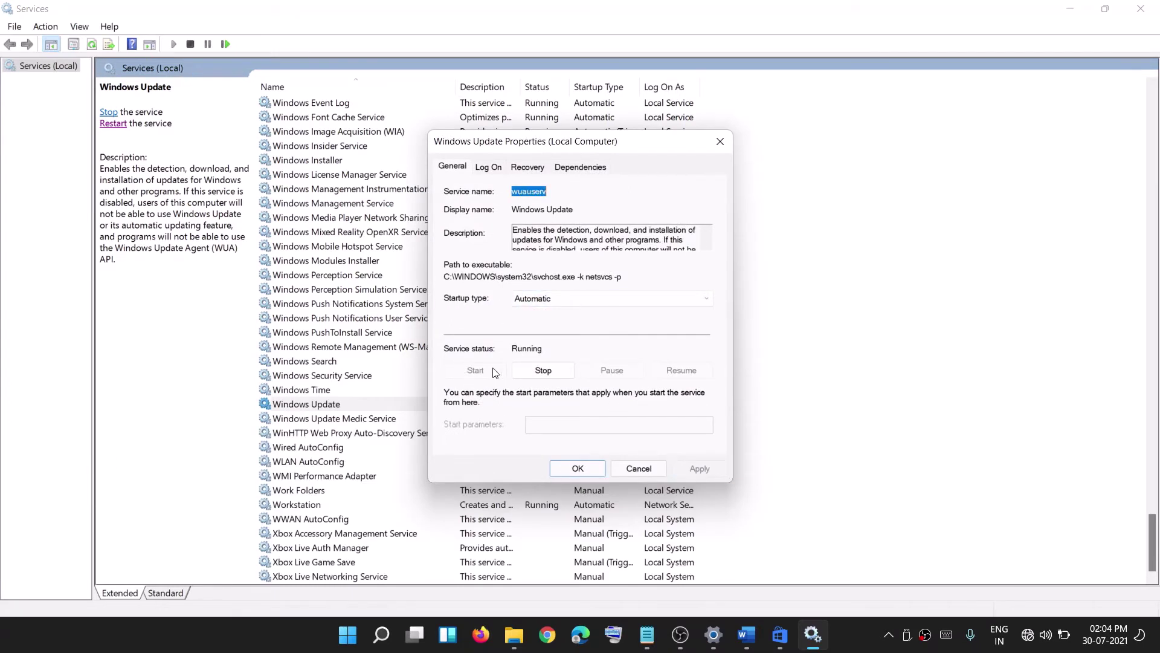
{"action": "left_click", "coordinate": [588, 466]}
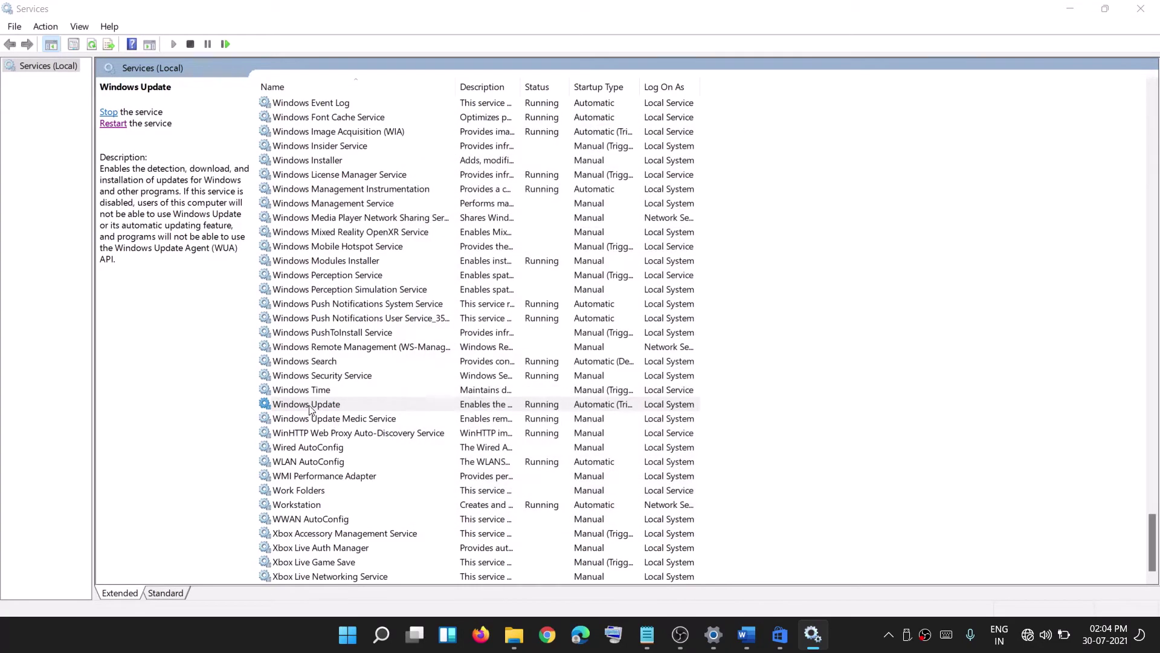
{"action": "left_click", "coordinate": [121, 124]}
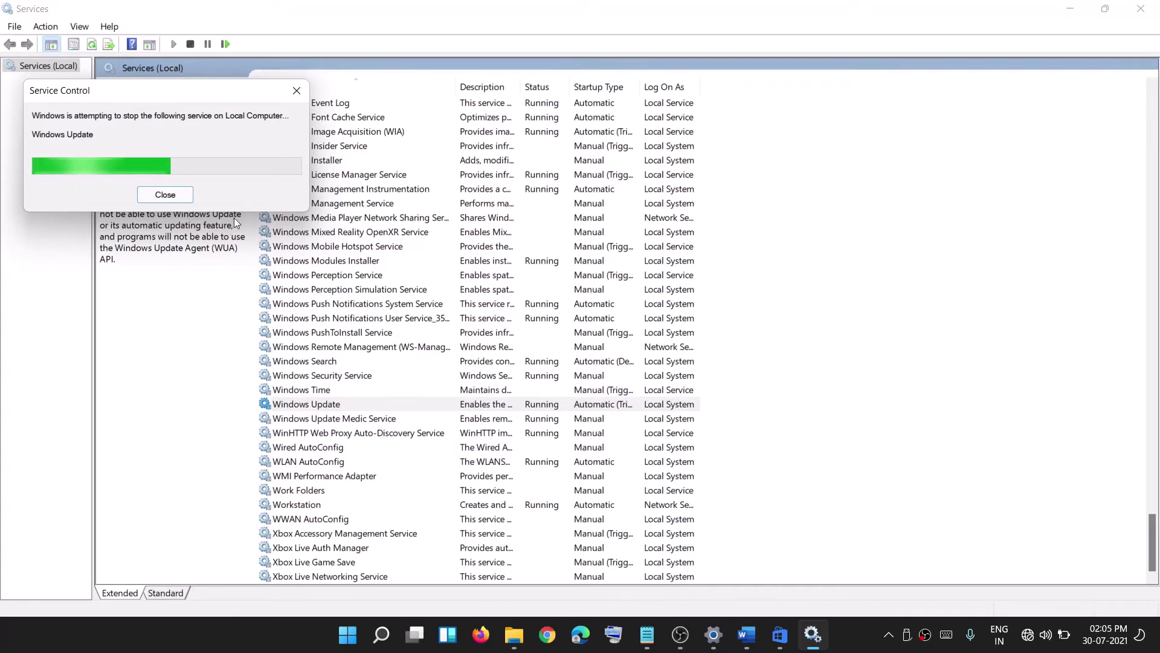
Set Microsoft Store Install Service to Automatic startup and restart it.
{"action": "left_click", "coordinate": [365, 289]}
{"action": "key", "text": "m"}
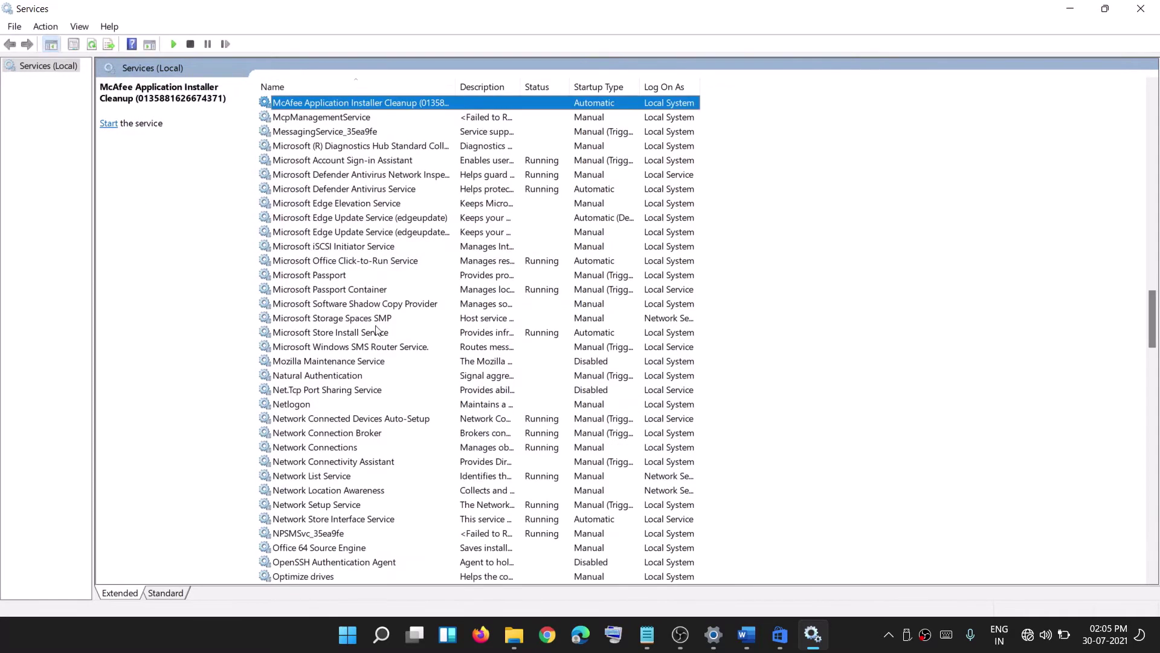
{"action": "left_click", "coordinate": [344, 335]}
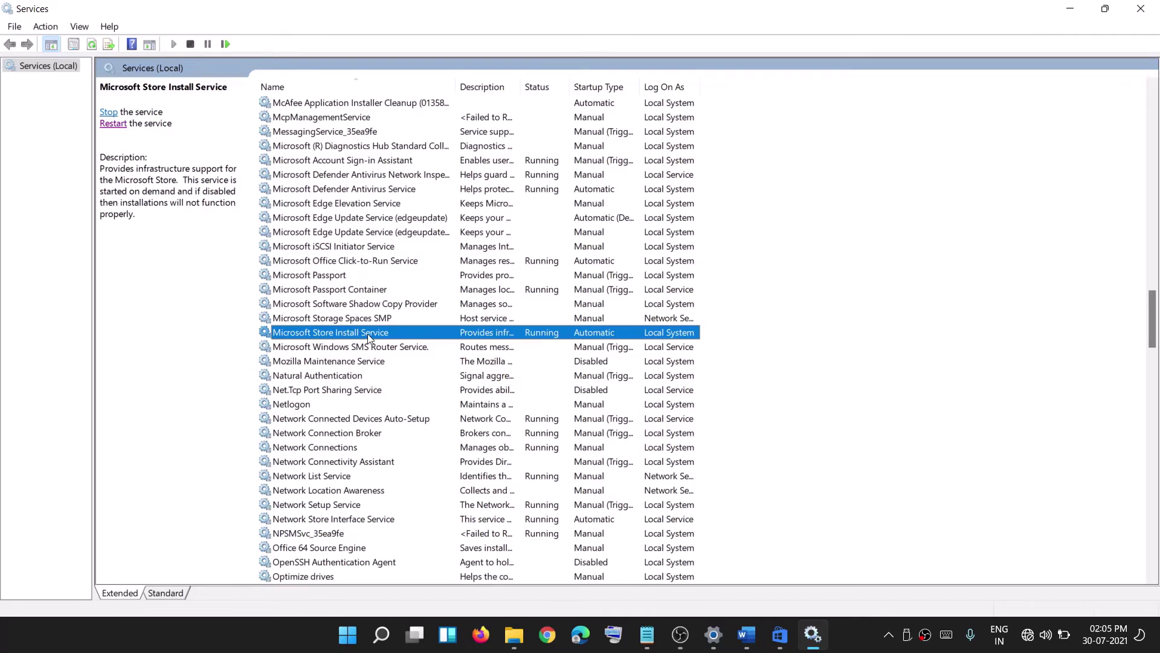
{"action": "double_click", "coordinate": [369, 337]}
{"action": "left_click", "coordinate": [559, 298]}
{"action": "left_click", "coordinate": [543, 323]}
{"action": "left_click", "coordinate": [695, 469]}
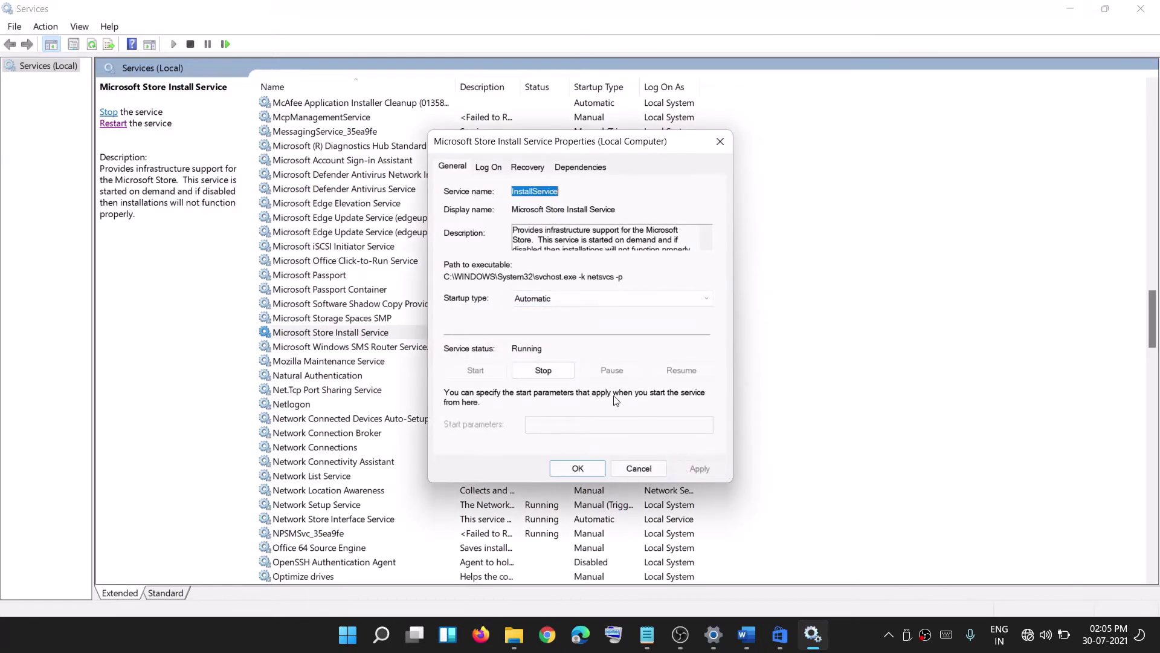
{"action": "left_click", "coordinate": [573, 469]}
{"action": "left_click", "coordinate": [112, 123]}
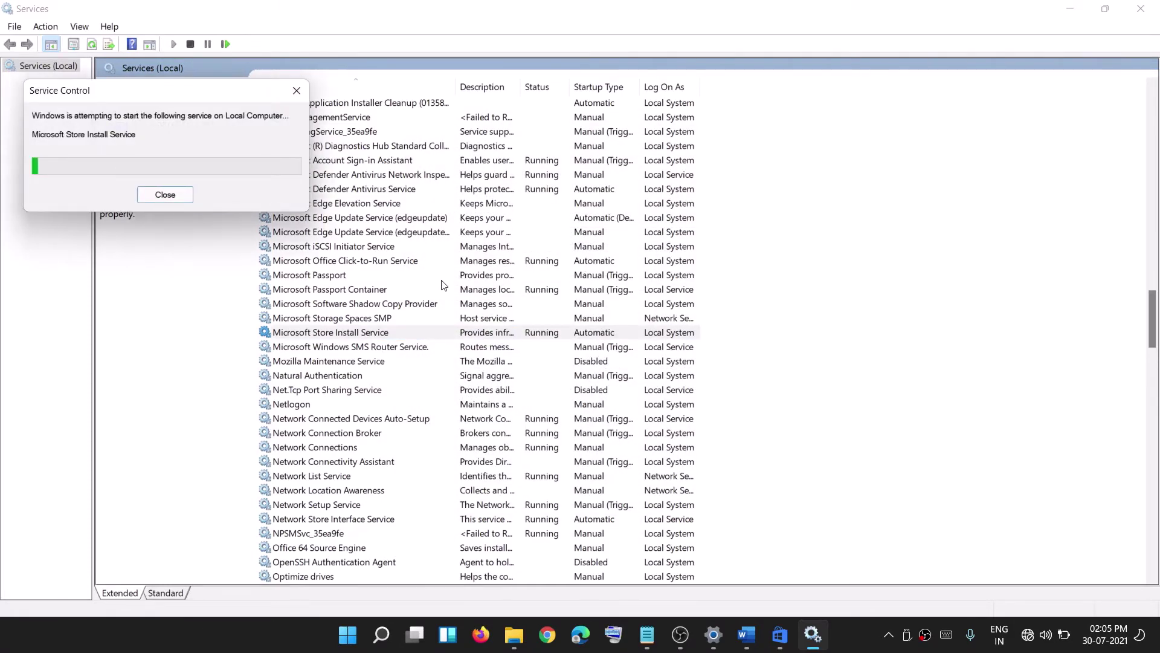
Set Background Intelligent Transfer Service to Automatic, start and restart it, then close Services.
{"action": "left_click", "coordinate": [375, 261]}
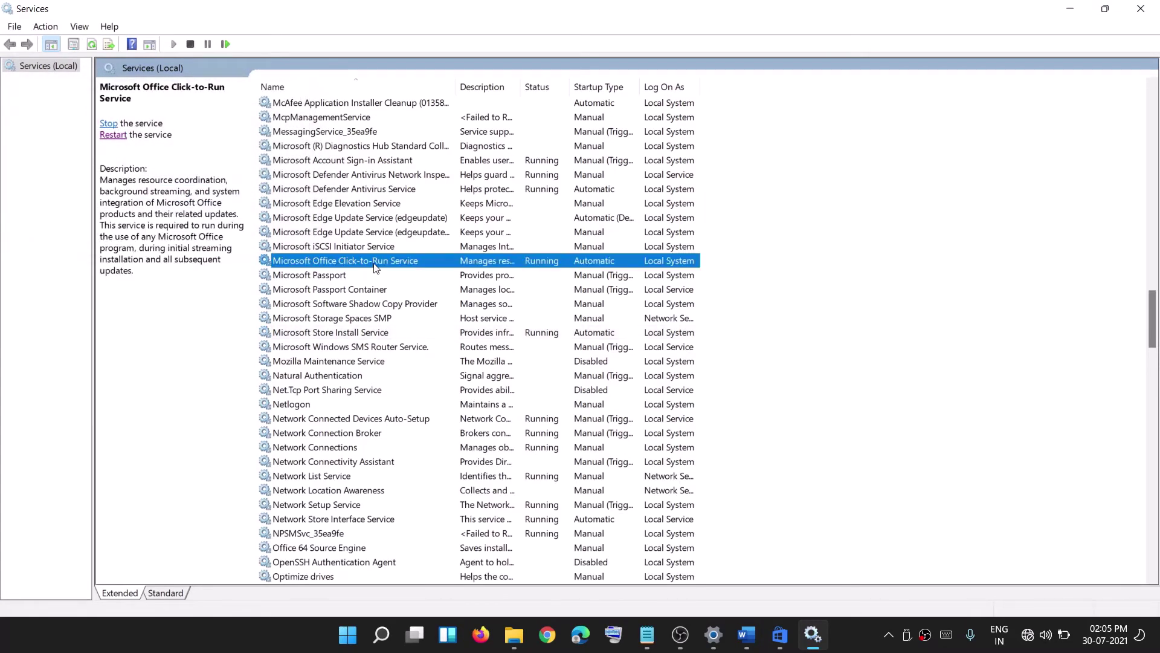
{"action": "key", "text": "b"}
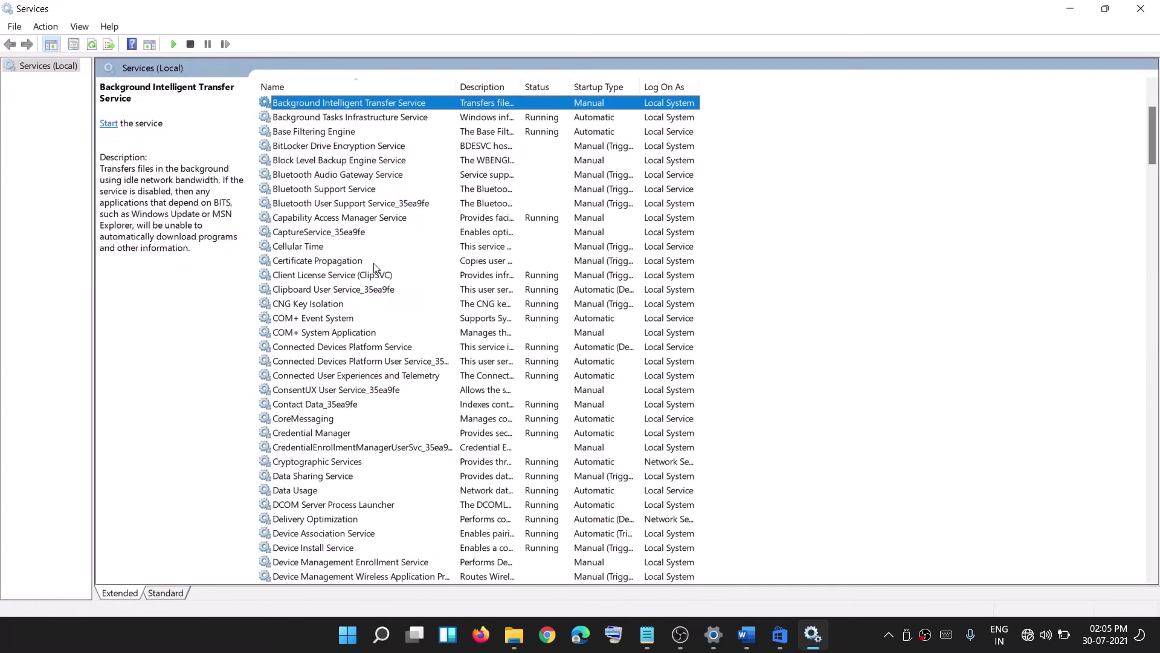
{"action": "double_click", "coordinate": [373, 108]}
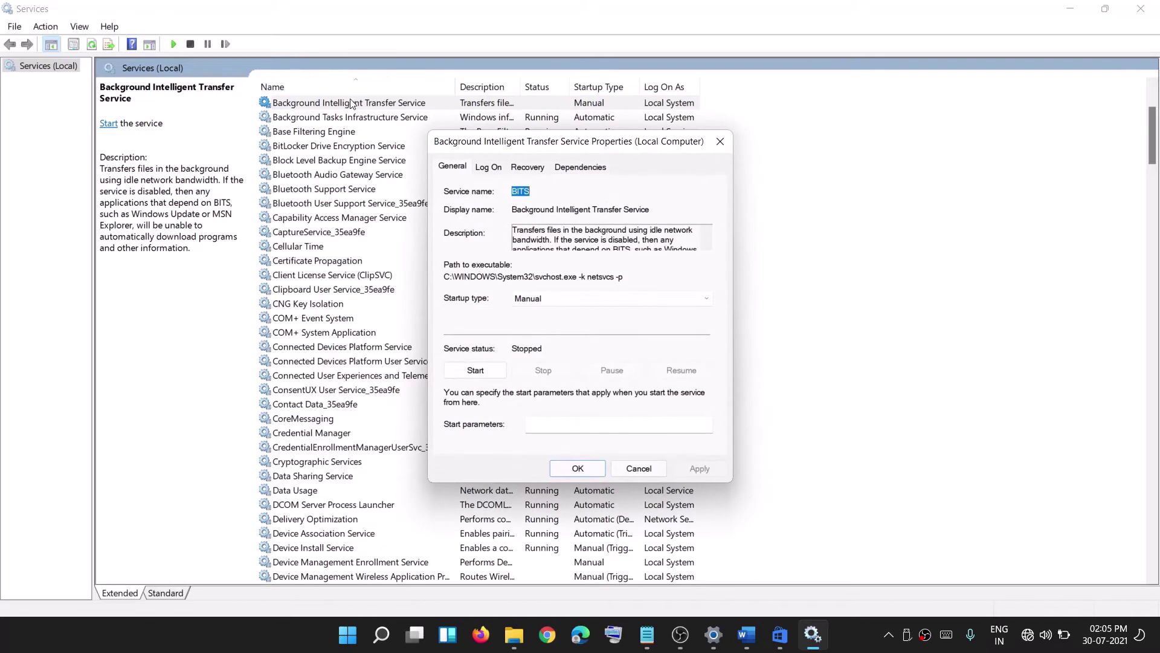
{"action": "left_click", "coordinate": [545, 301]}
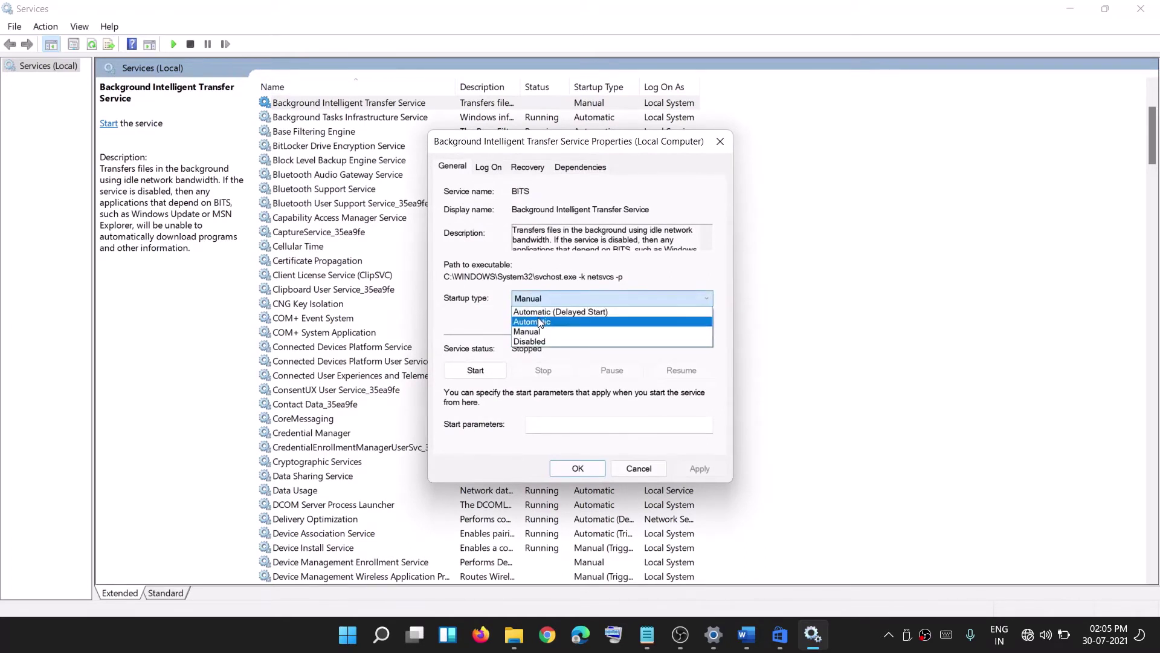
{"action": "left_click", "coordinate": [546, 321]}
{"action": "left_click", "coordinate": [689, 467]}
{"action": "left_click", "coordinate": [477, 371]}
{"action": "left_click", "coordinate": [475, 371]}
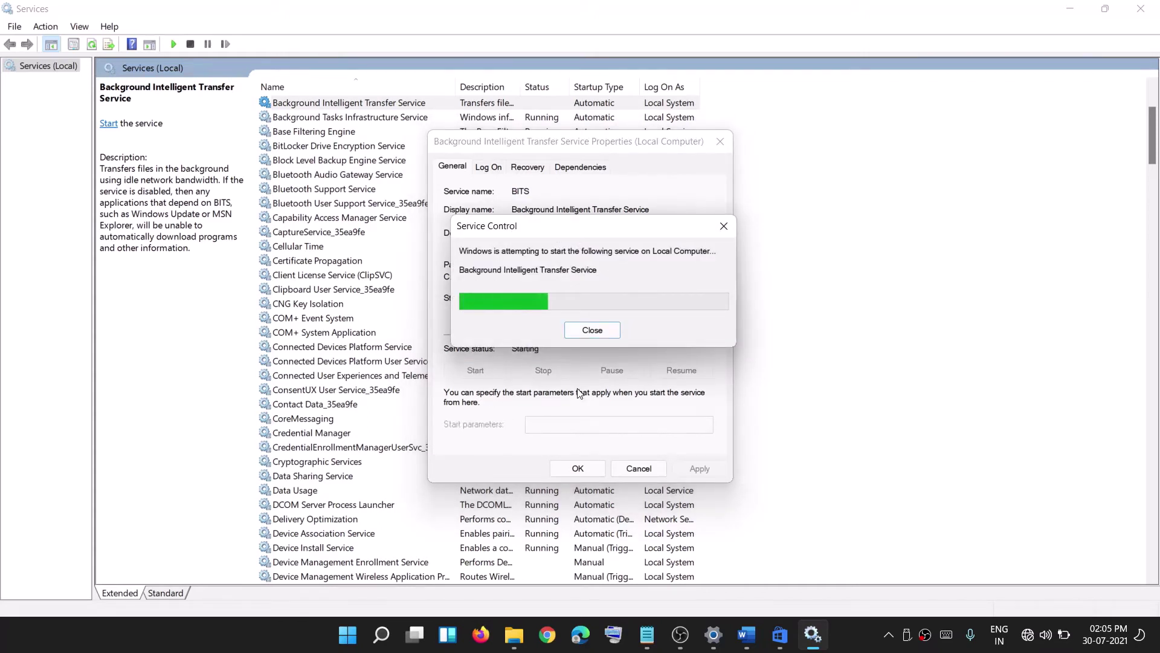
{"action": "left_click", "coordinate": [578, 468]}
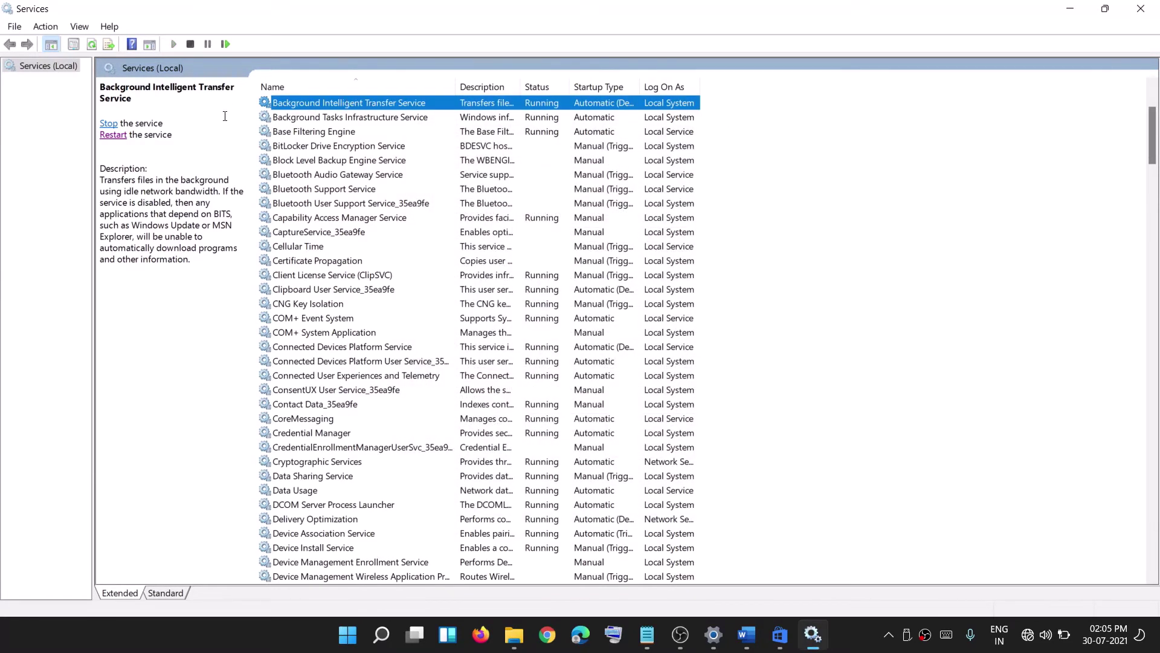
{"action": "left_click", "coordinate": [112, 138]}
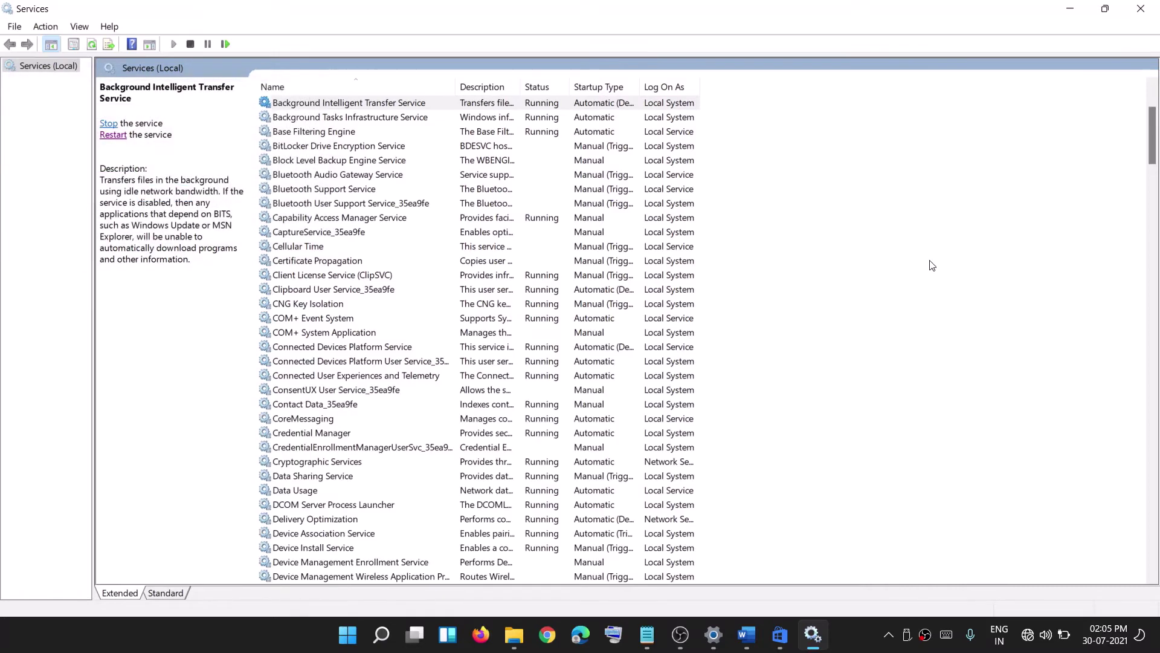
{"action": "left_click", "coordinate": [1140, 8]}
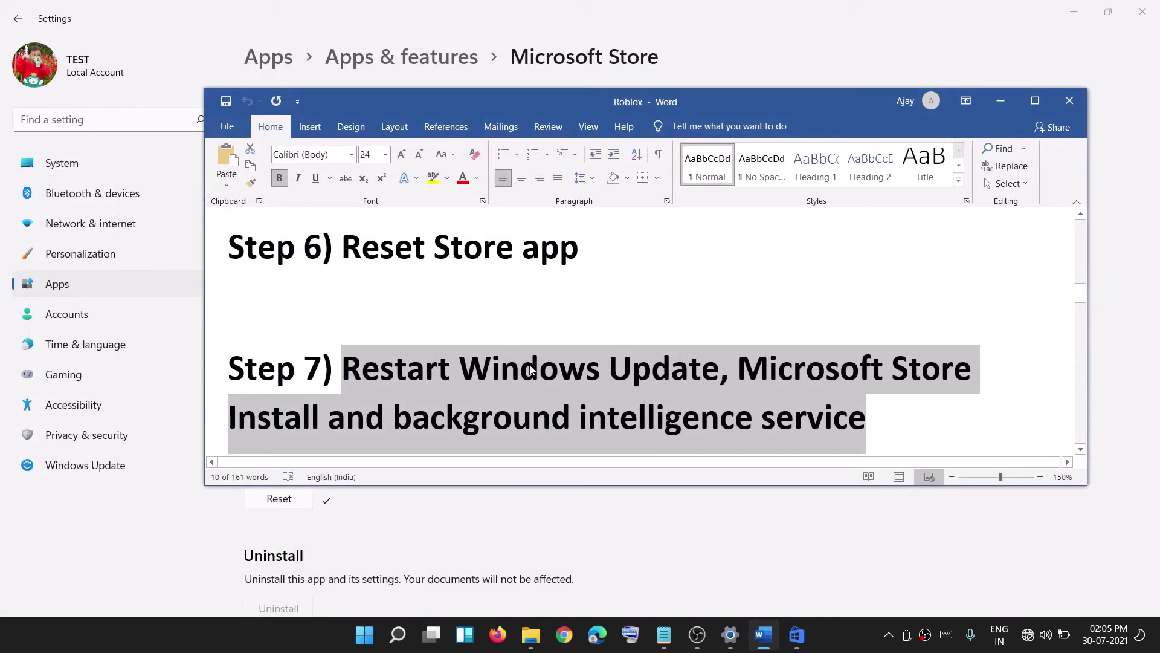
Copy the Step 8 Store re-register PowerShell command from the Word notes.
{"action": "scroll", "coordinate": [510, 369], "scroll_direction": "down", "scroll_amount": 5}
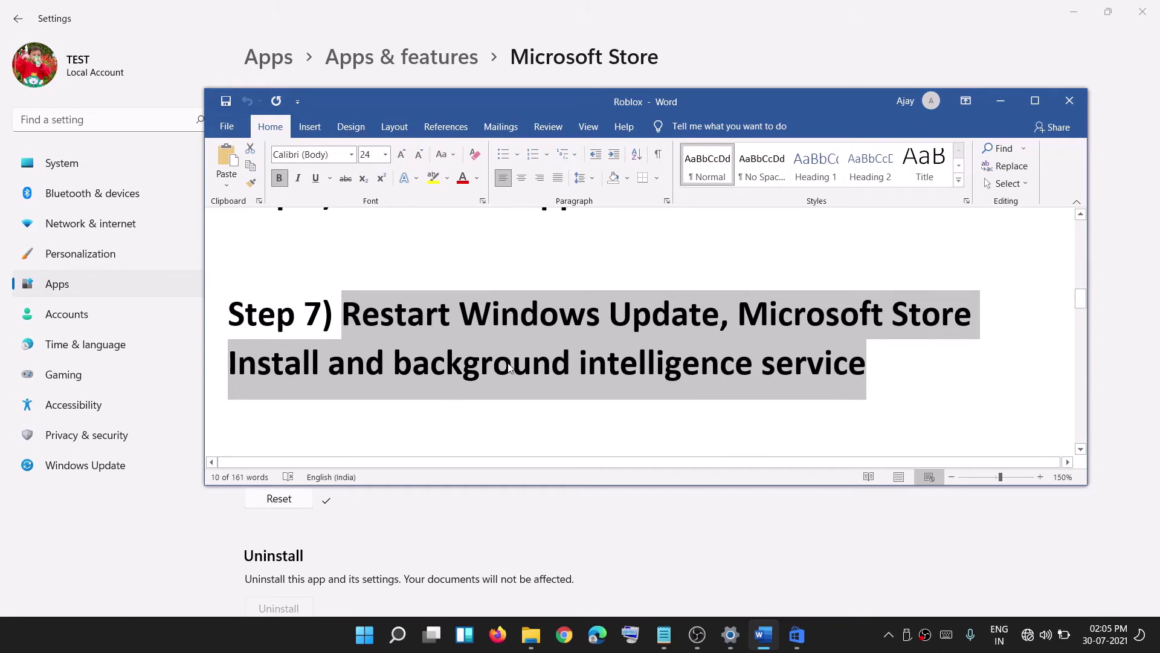
{"action": "scroll", "coordinate": [508, 360], "scroll_direction": "down", "scroll_amount": 1}
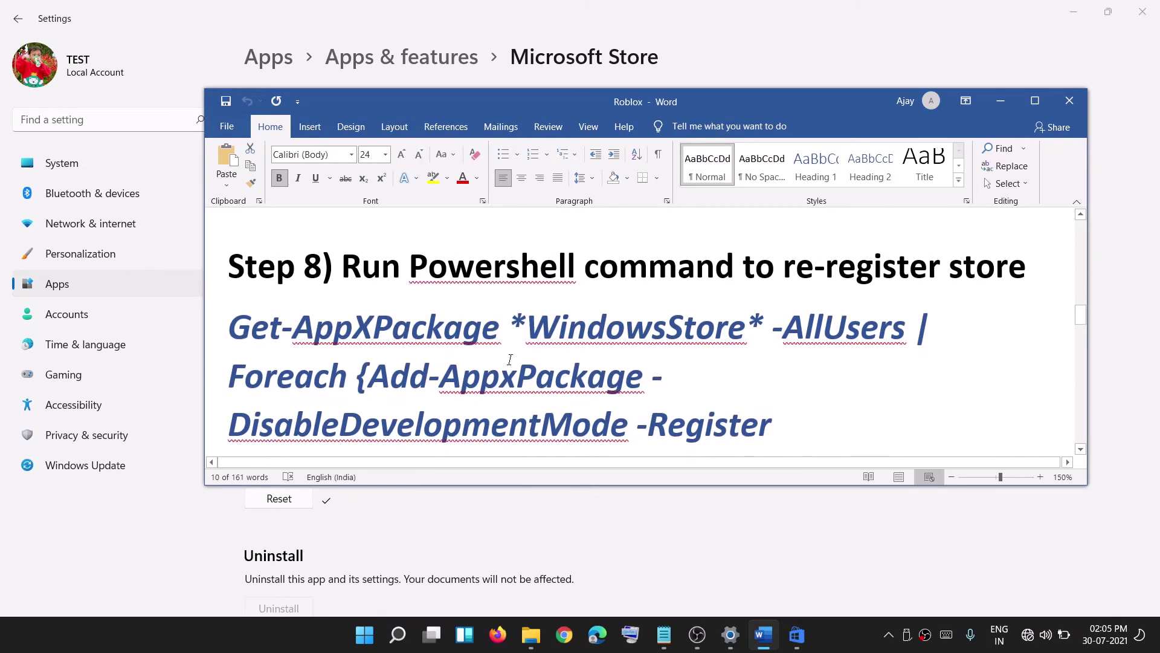
{"action": "left_click_drag", "start_coordinate": [779, 266], "coordinate": [985, 269]}
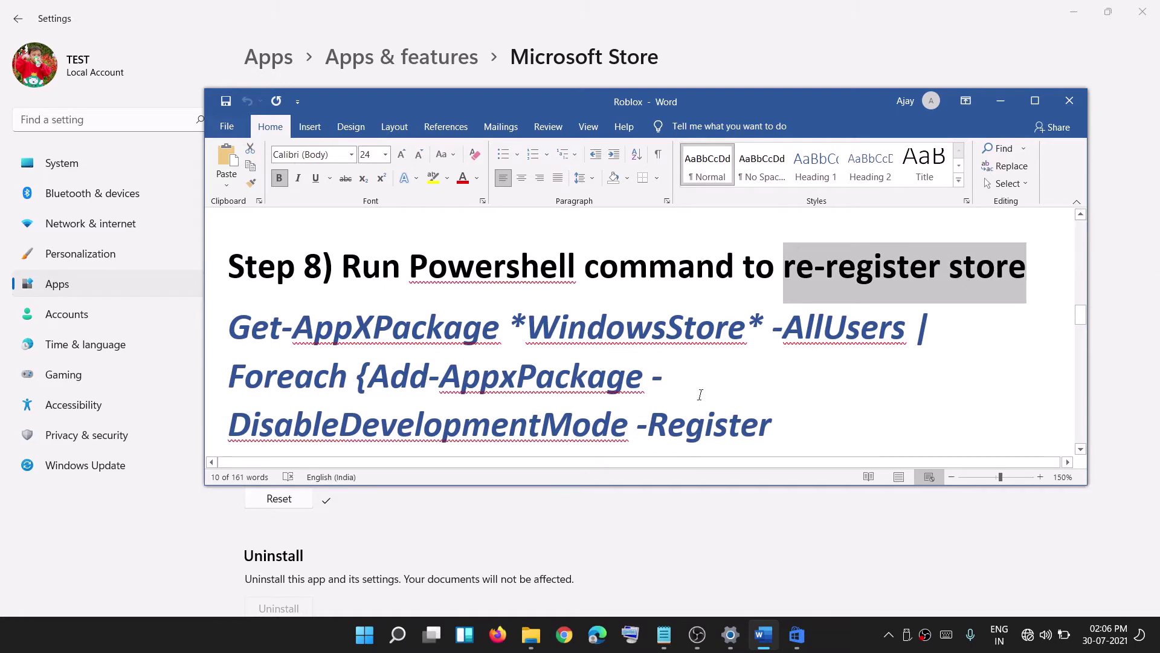
{"action": "scroll", "coordinate": [738, 380], "scroll_direction": "down", "scroll_amount": 1}
{"action": "left_click_drag", "start_coordinate": [889, 426], "coordinate": [229, 275]}
{"action": "right_click", "coordinate": [327, 297]}
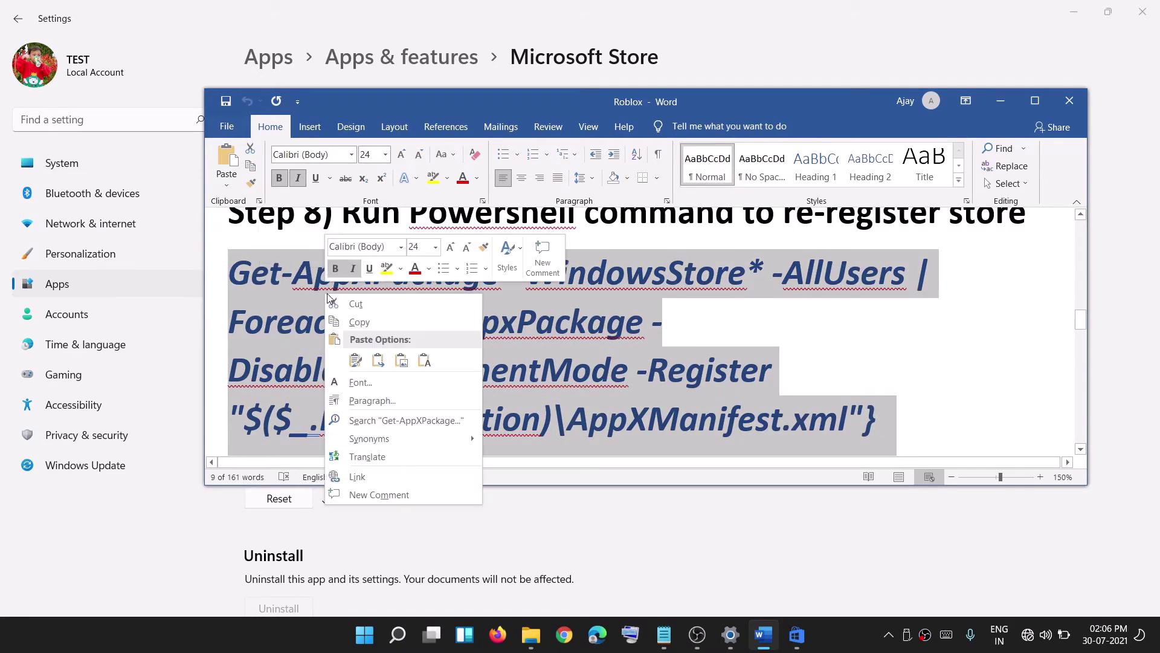
{"action": "left_click", "coordinate": [381, 322]}
Launch Windows PowerShell as administrator and paste the re-register command at its prompt.
{"action": "left_click", "coordinate": [365, 638]}
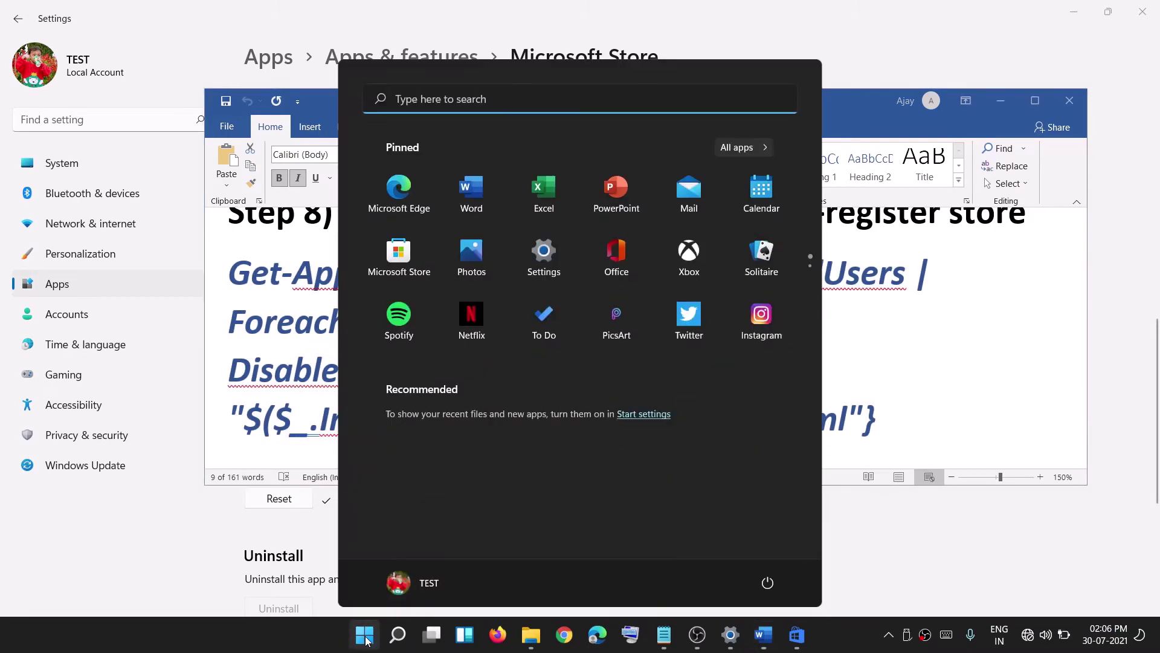
{"action": "type", "text": "power"}
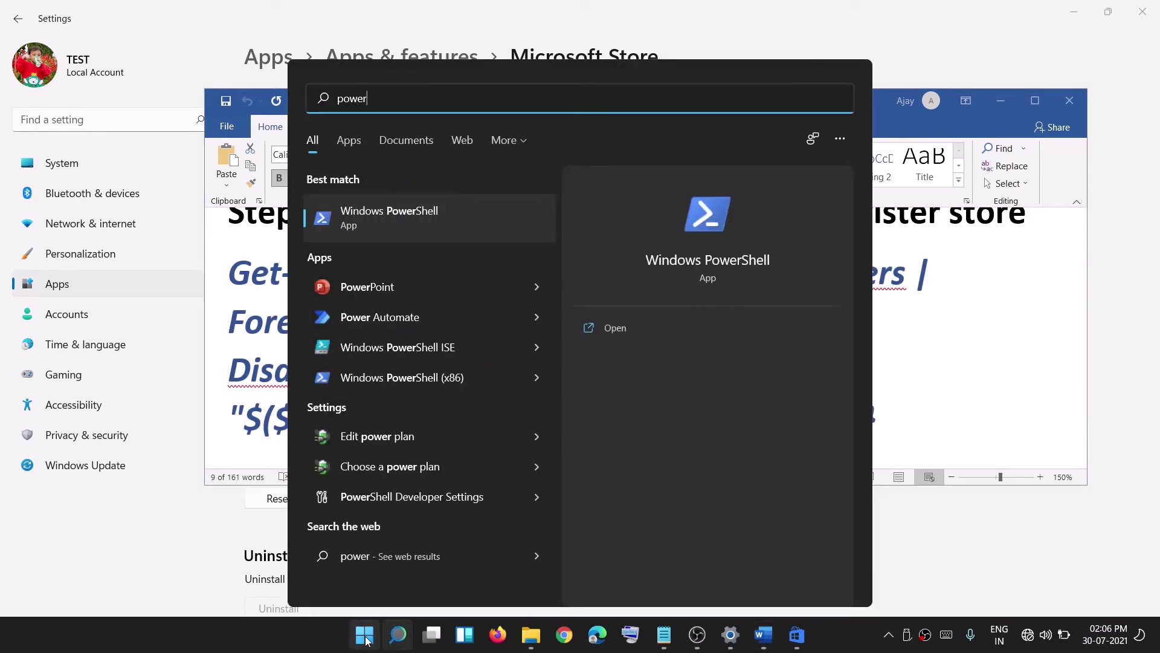
{"action": "type", "text": "shell"}
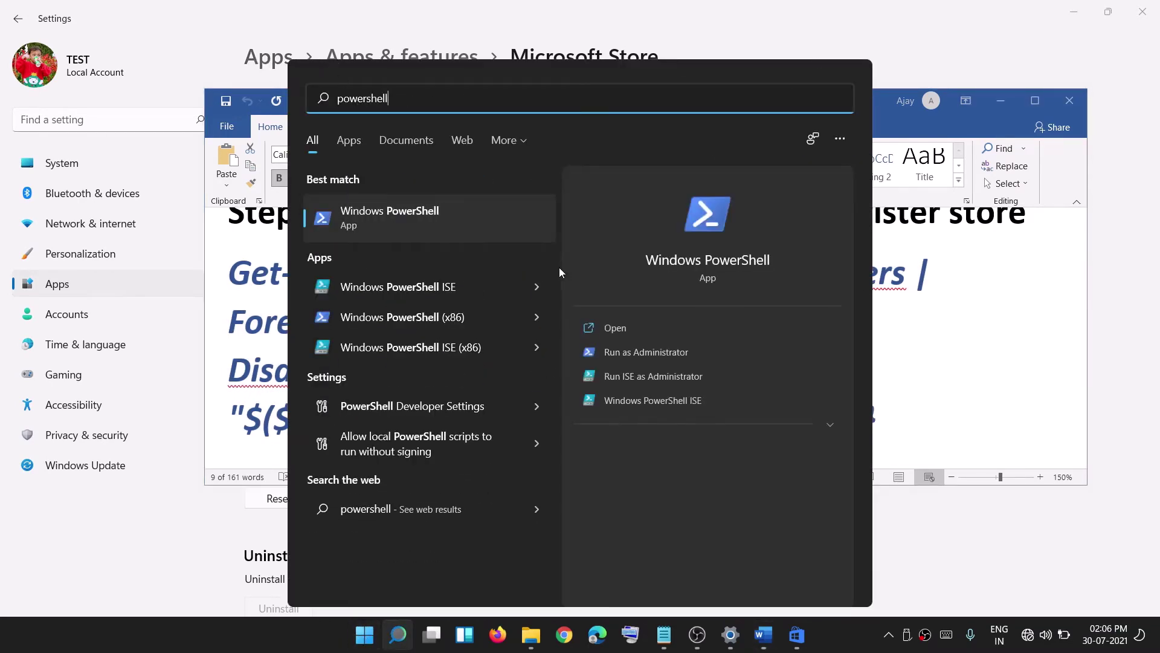
{"action": "right_click", "coordinate": [377, 217]}
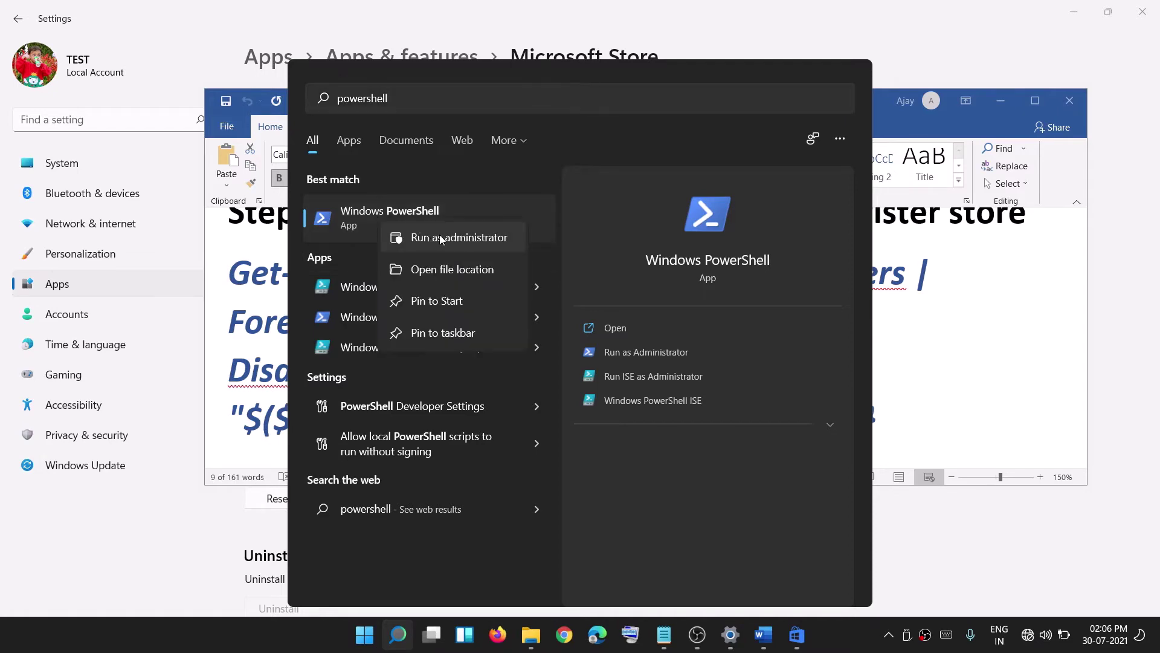
{"action": "left_click", "coordinate": [443, 237]}
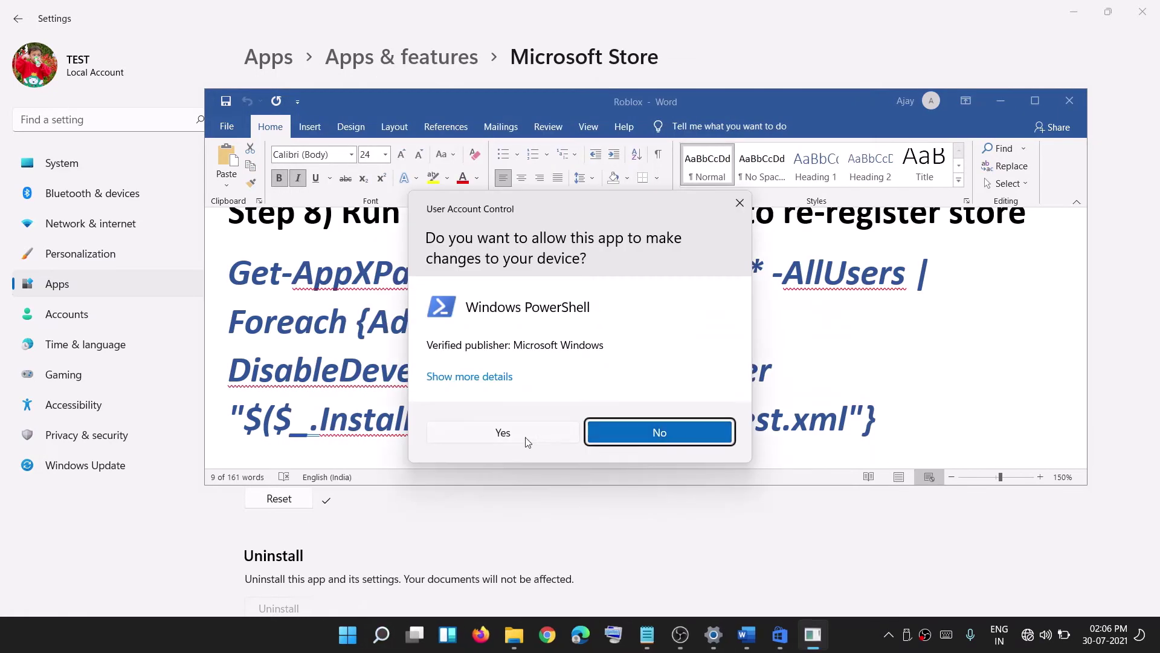
{"action": "left_click", "coordinate": [525, 436]}
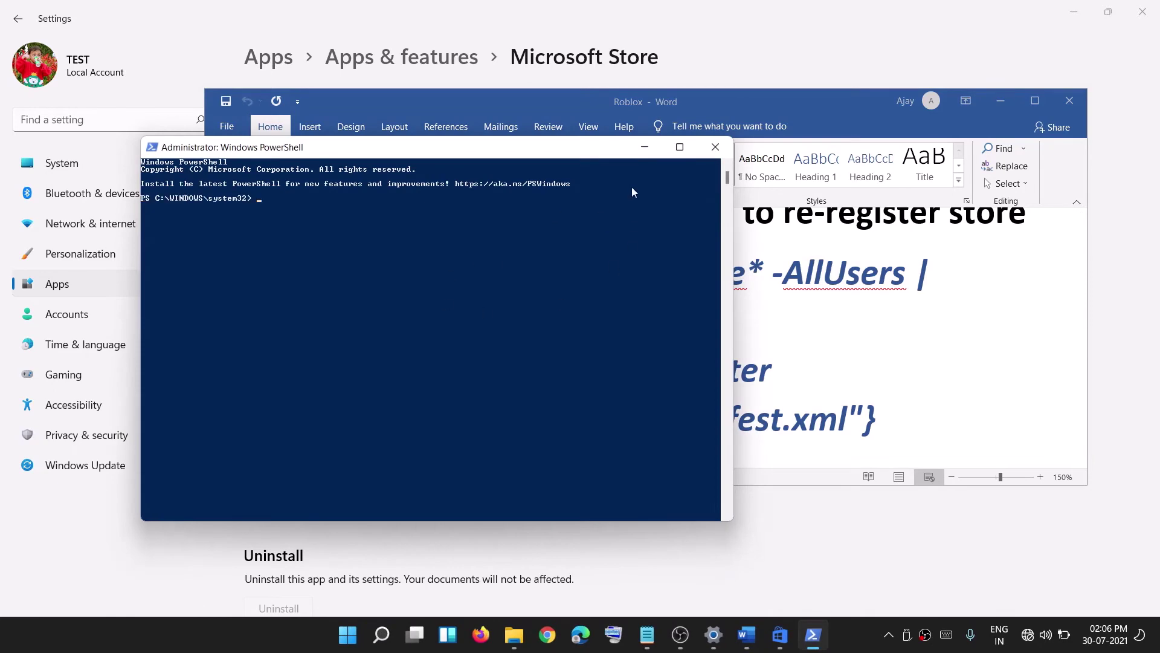
{"action": "left_click", "coordinate": [644, 148]}
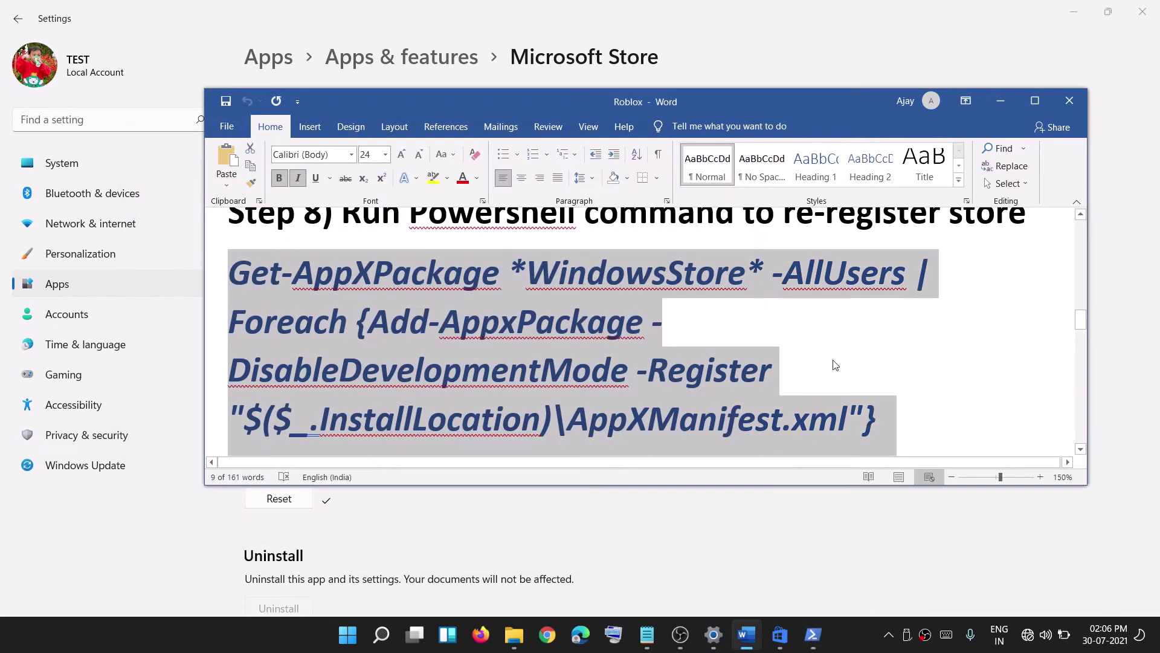
{"action": "left_click", "coordinate": [812, 635]}
{"action": "right_click", "coordinate": [371, 307]}
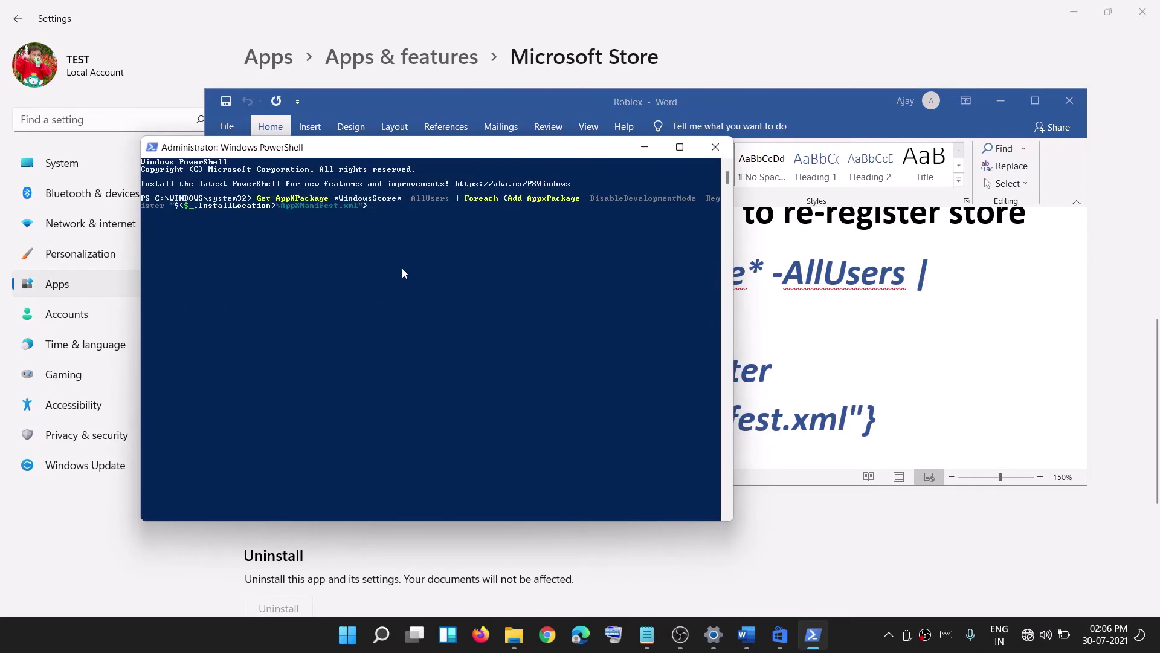
{"action": "left_click", "coordinate": [646, 150]}
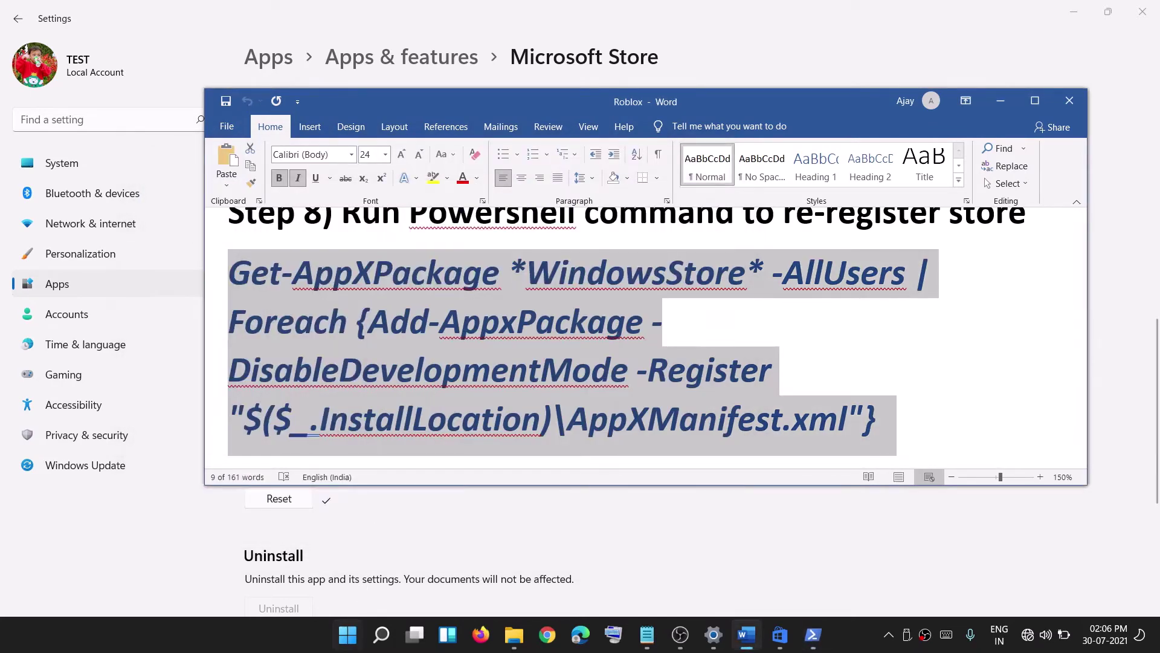
Run the re-register command in a new PowerShell tab of an admin Windows Terminal, then close all tabs.
{"action": "right_click", "coordinate": [349, 642]}
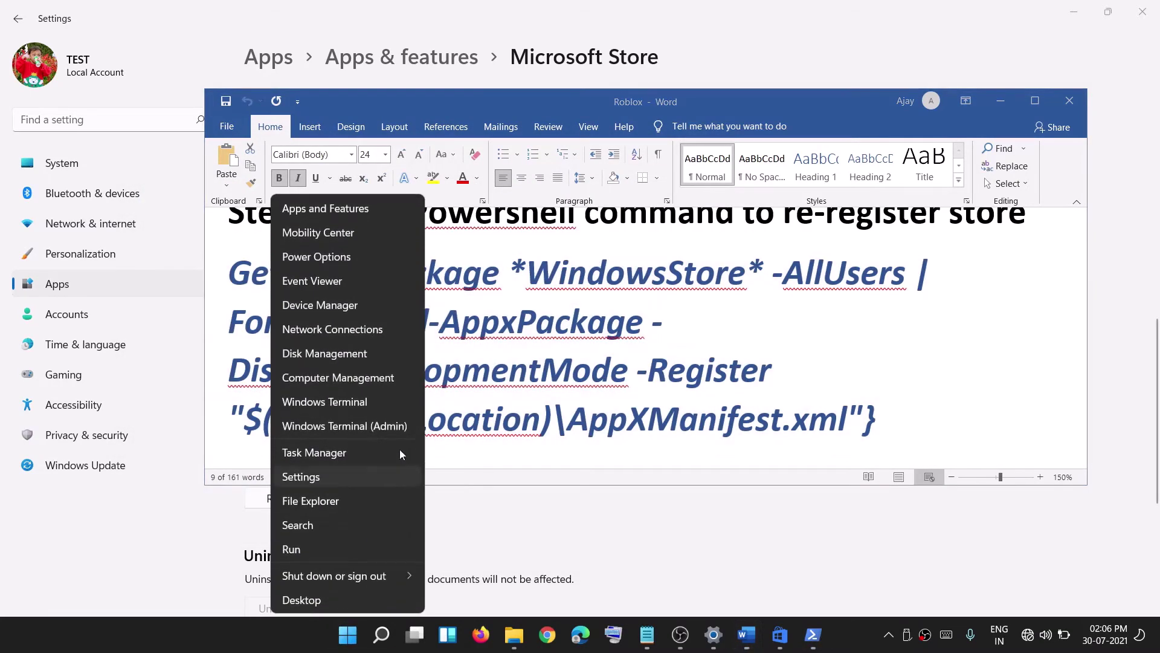
{"action": "left_click", "coordinate": [370, 428]}
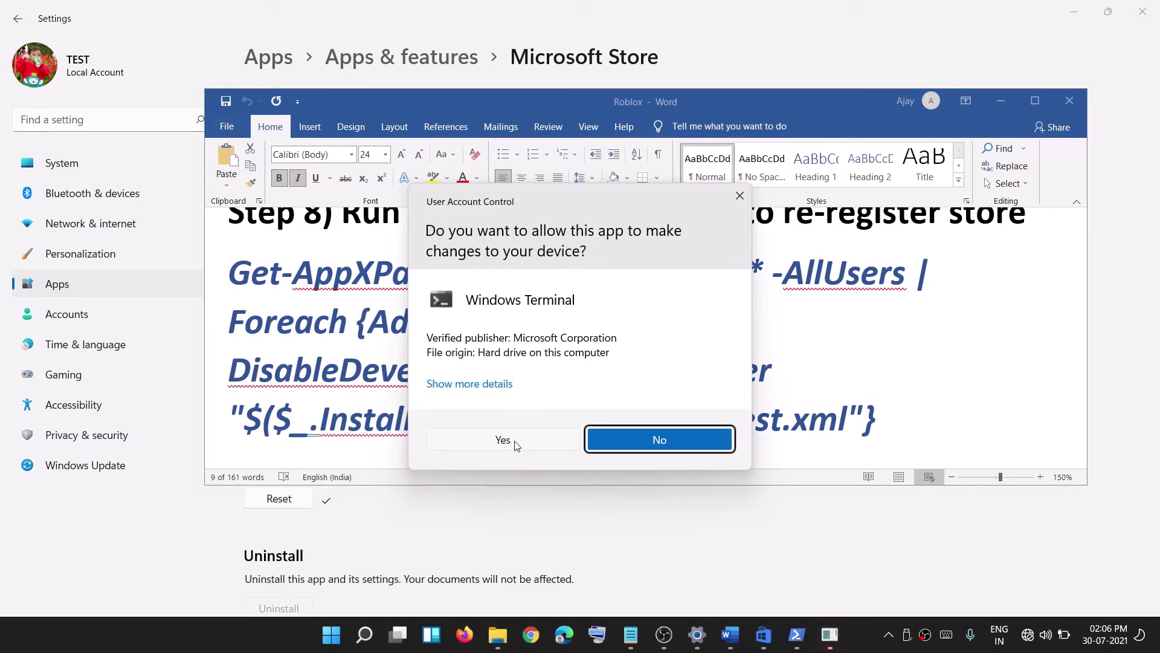
{"action": "left_click", "coordinate": [517, 444]}
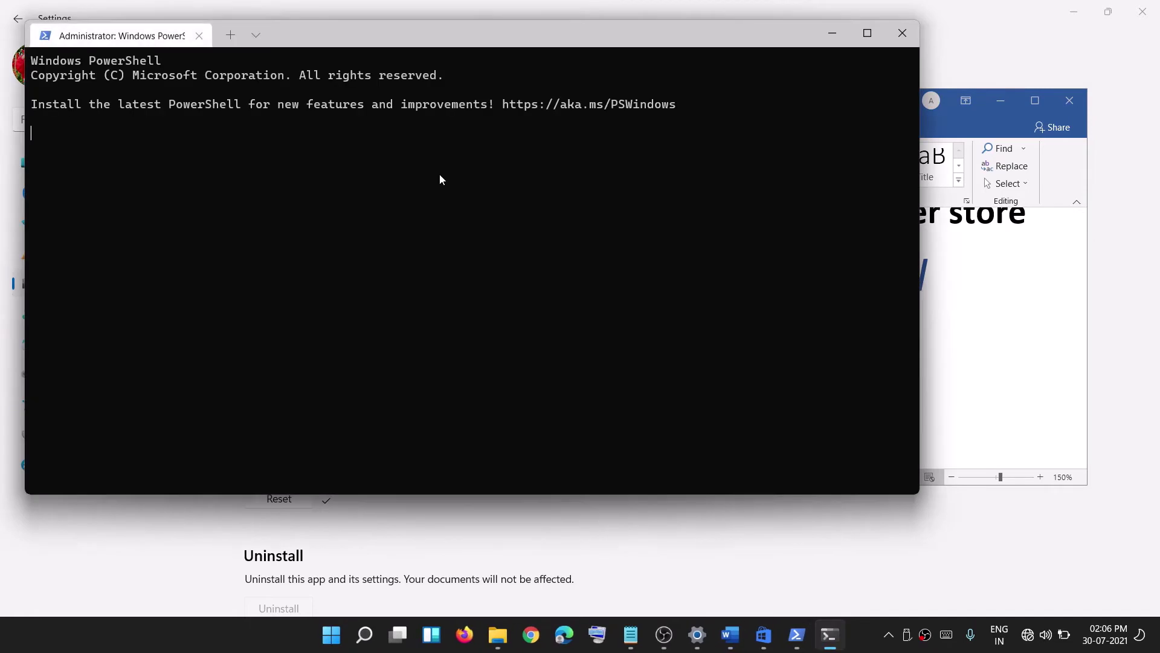
{"action": "left_click", "coordinate": [256, 38]}
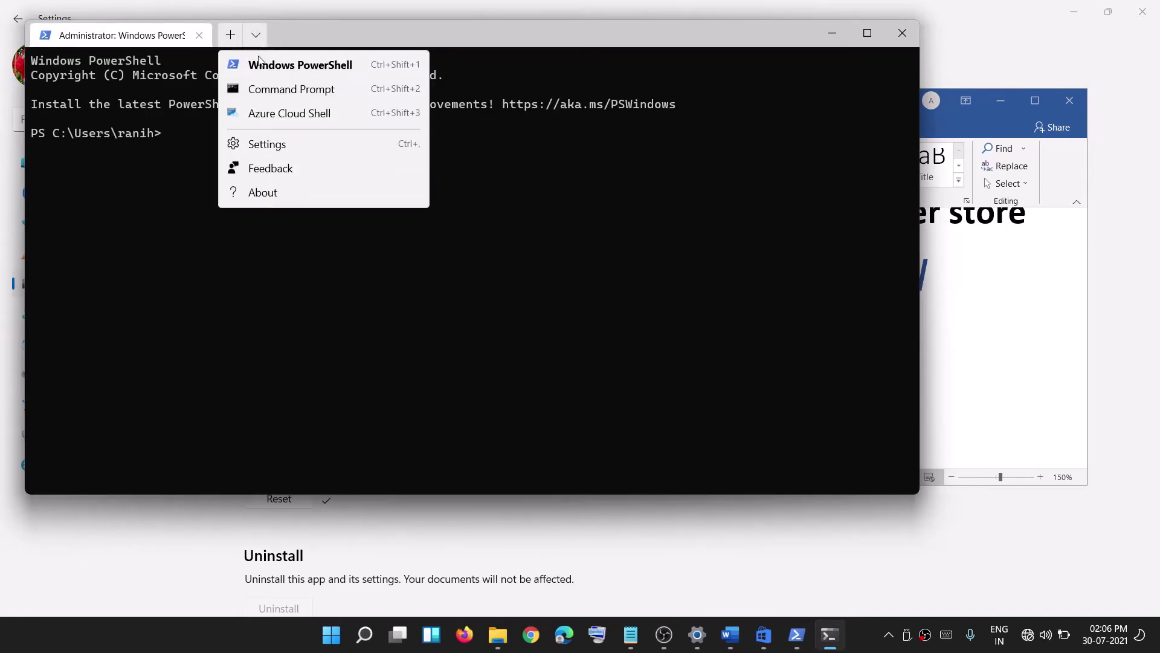
{"action": "left_click", "coordinate": [296, 65]}
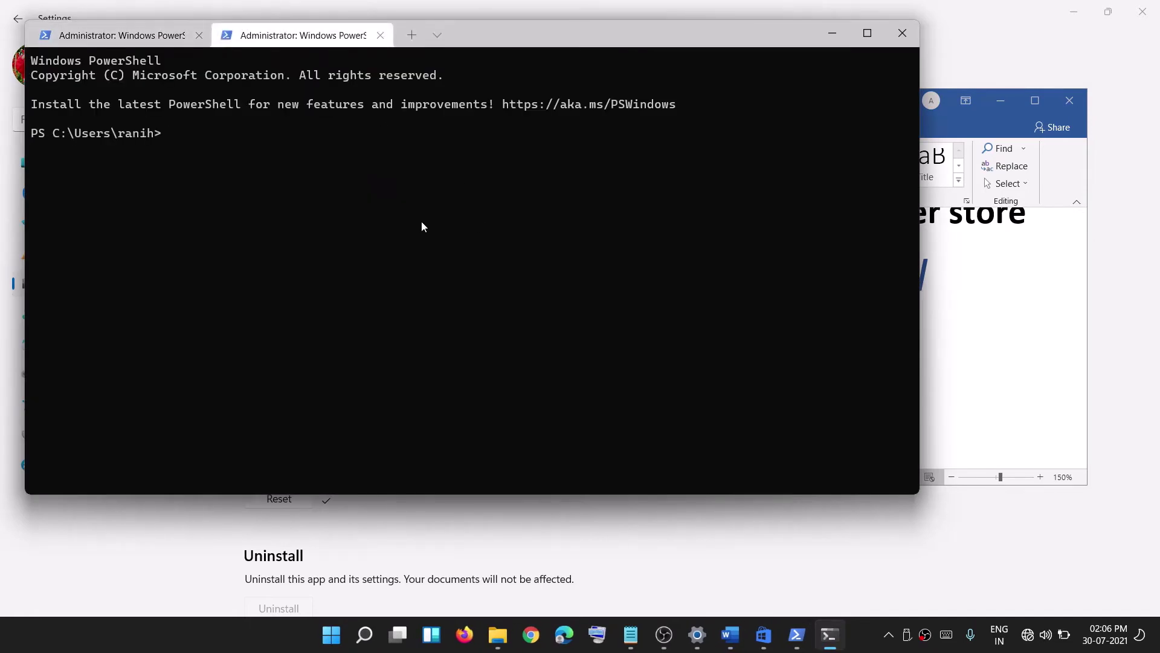
{"action": "key", "text": "ctrl+v"}
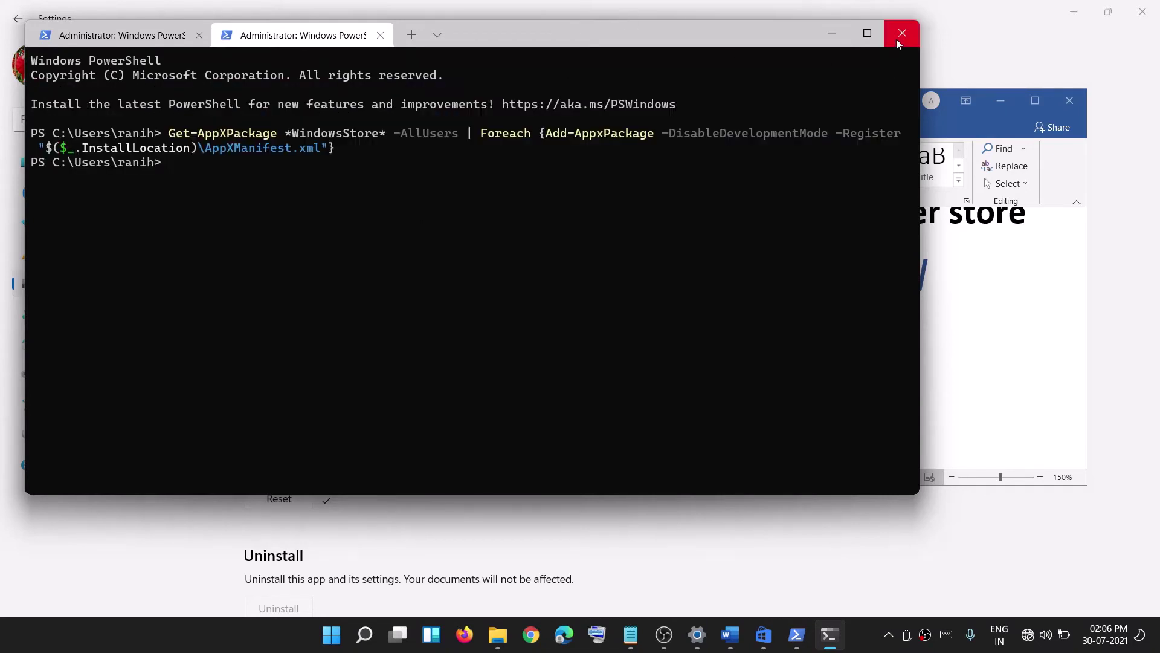
{"action": "left_click", "coordinate": [901, 34]}
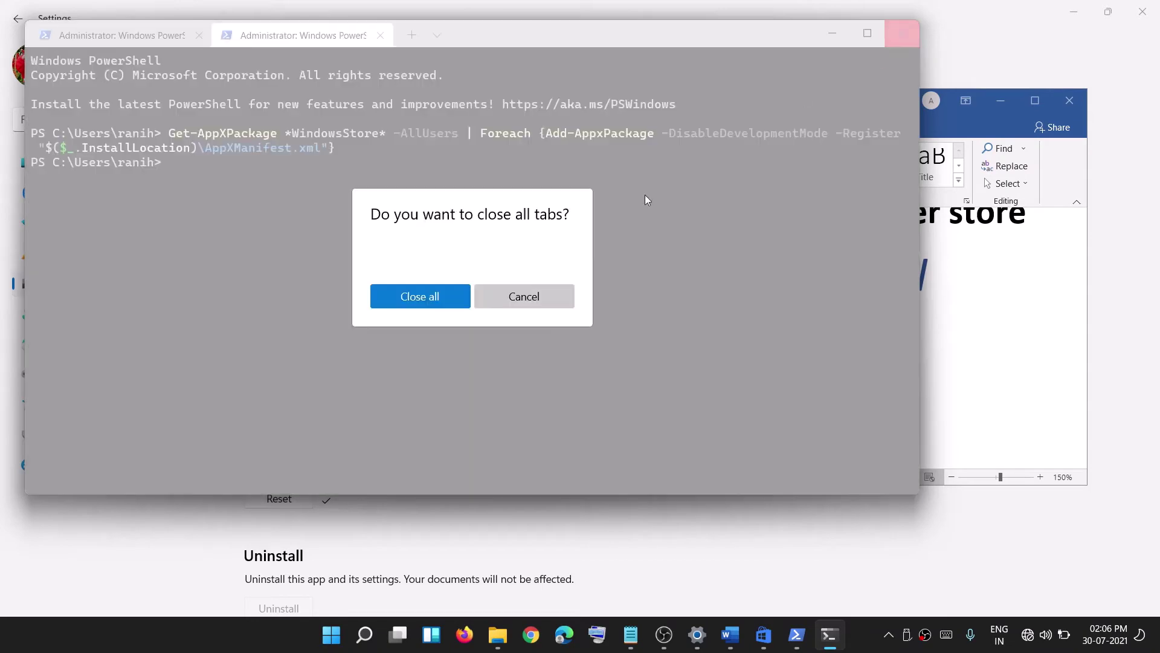
{"action": "left_click", "coordinate": [420, 296]}
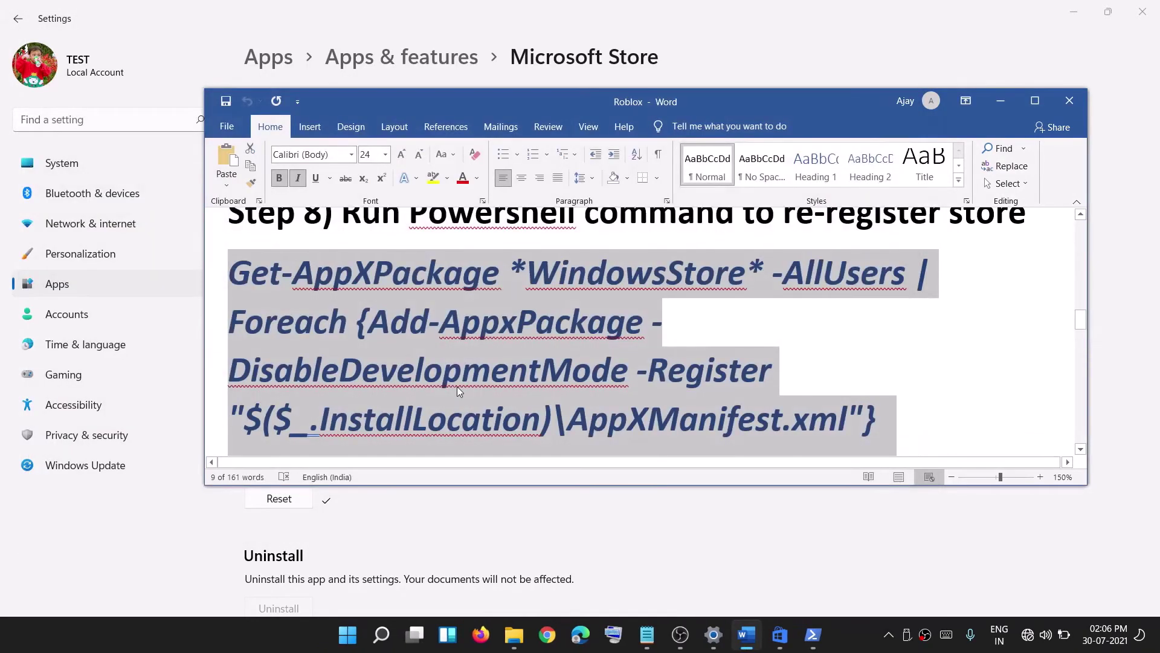
{"action": "scroll", "coordinate": [458, 386], "scroll_direction": "down", "scroll_amount": 3}
{"action": "scroll", "coordinate": [457, 387], "scroll_direction": "down", "scroll_amount": 2}
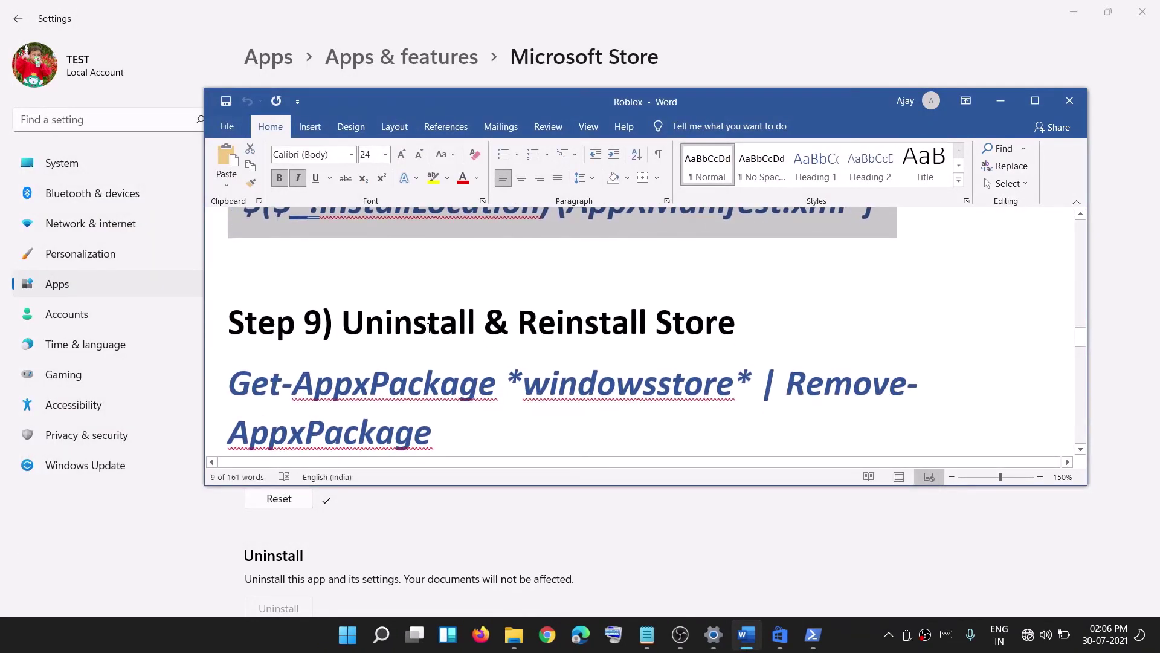
Look up Windows PowerShell in Start search, then return to the notes without launching it.
{"action": "scroll", "coordinate": [699, 321], "scroll_direction": "down", "scroll_amount": 1}
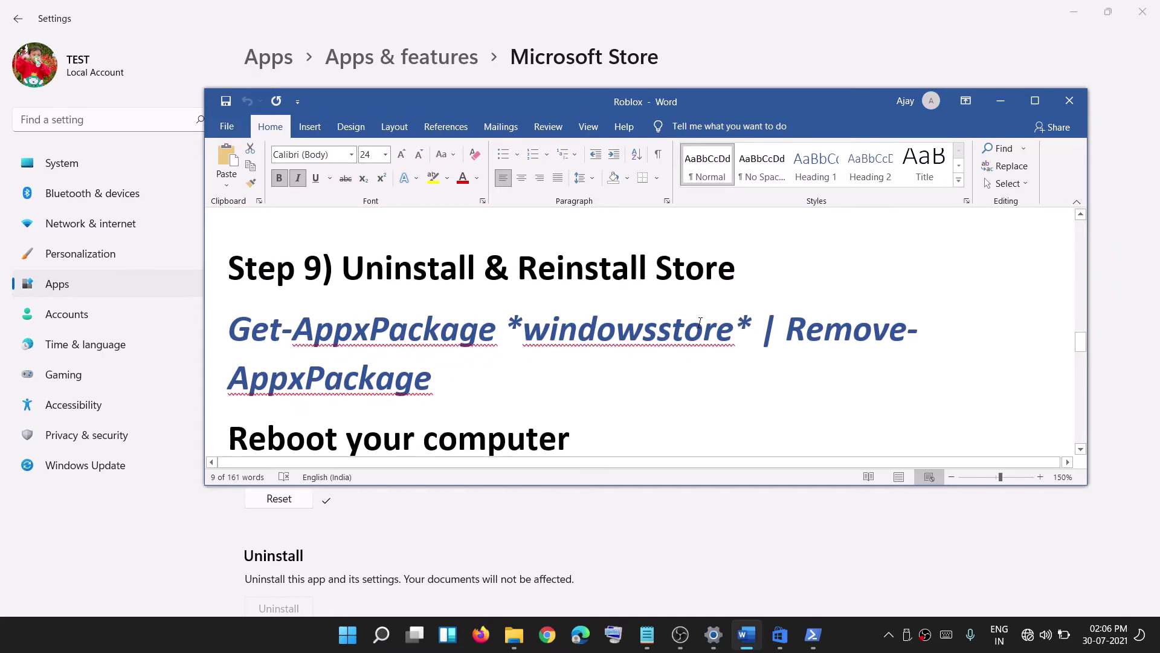
{"action": "left_click", "coordinate": [348, 634]}
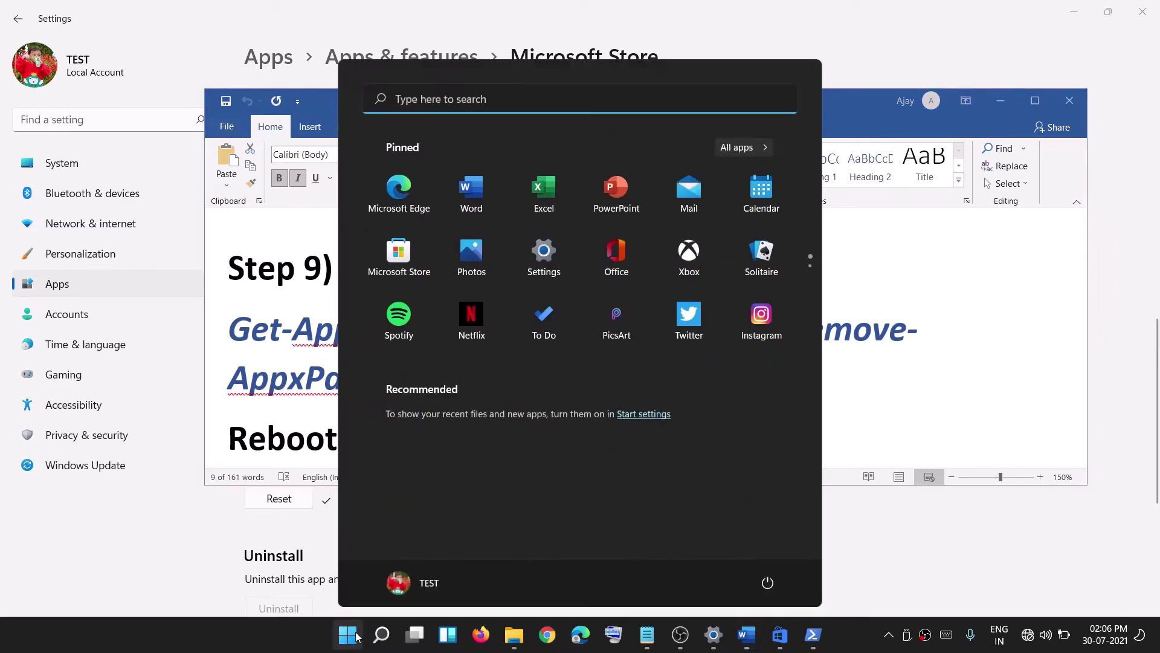
{"action": "type", "text": "power"}
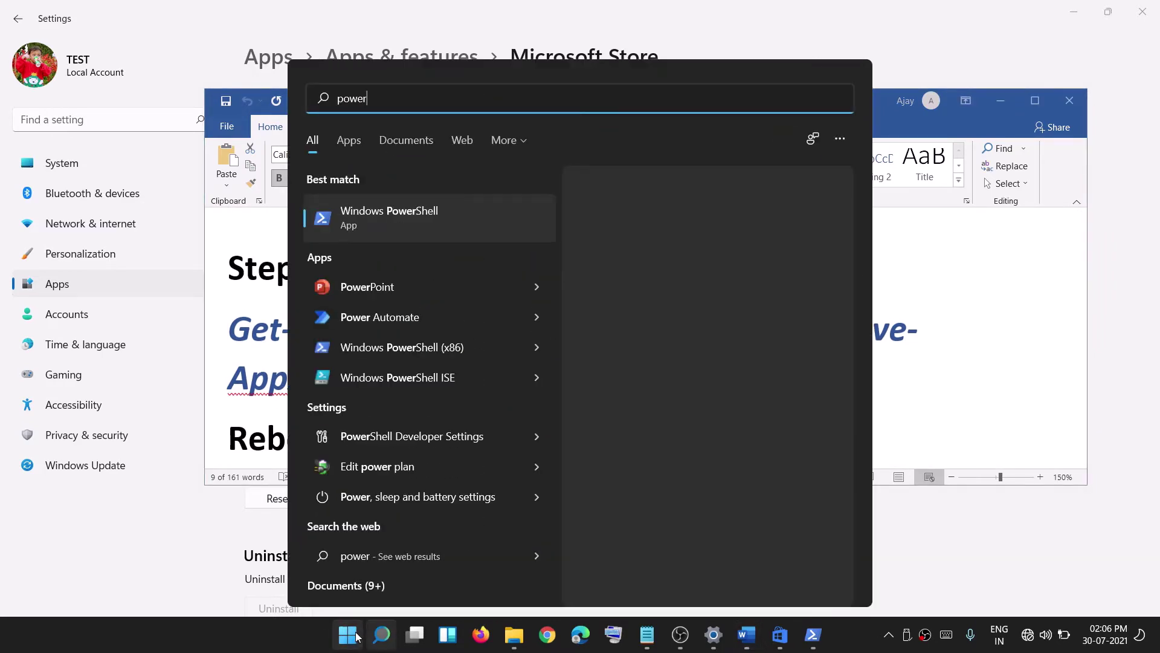
{"action": "type", "text": "shell"}
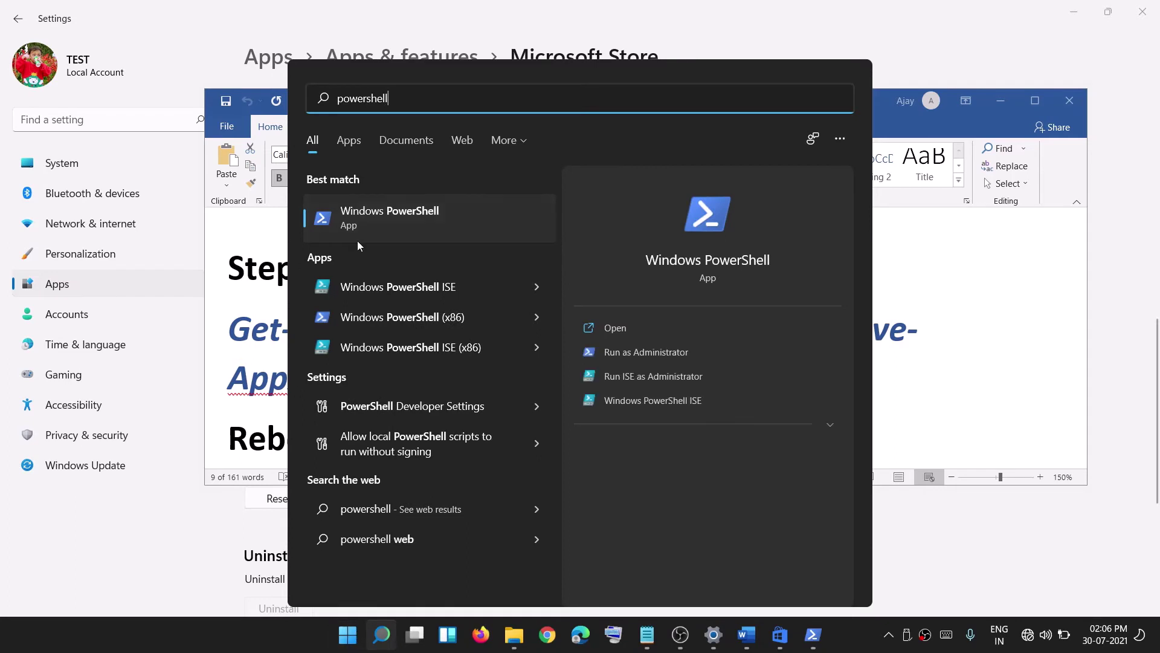
{"action": "left_click", "coordinate": [363, 222]}
{"action": "right_click", "coordinate": [363, 223]}
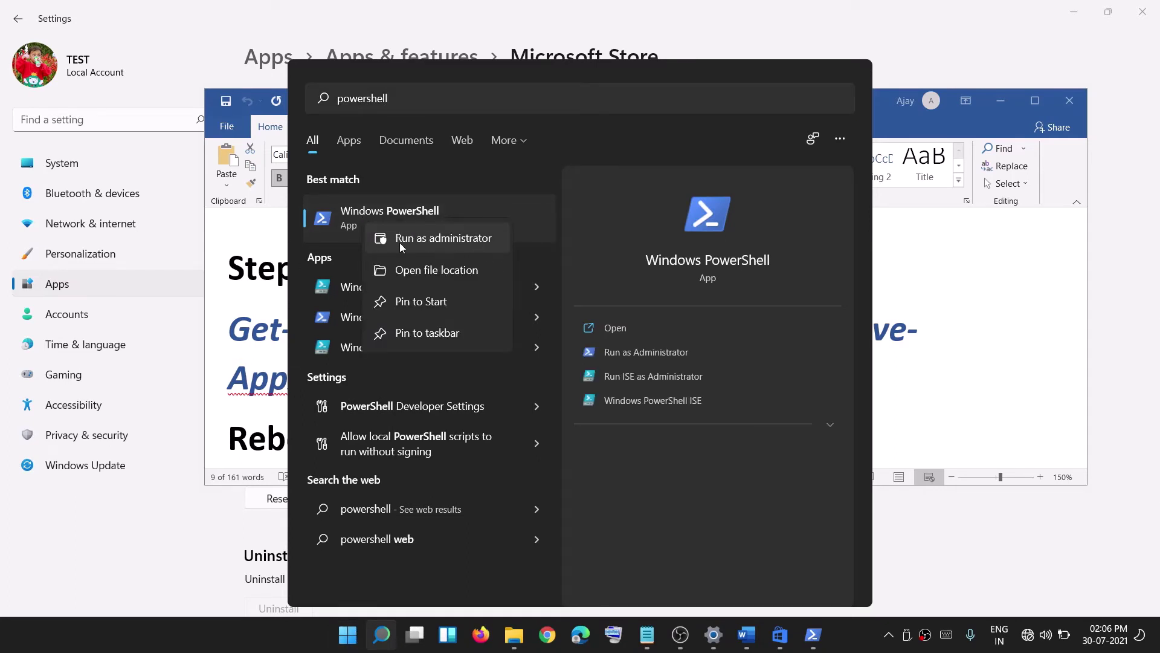
{"action": "left_click", "coordinate": [925, 357]}
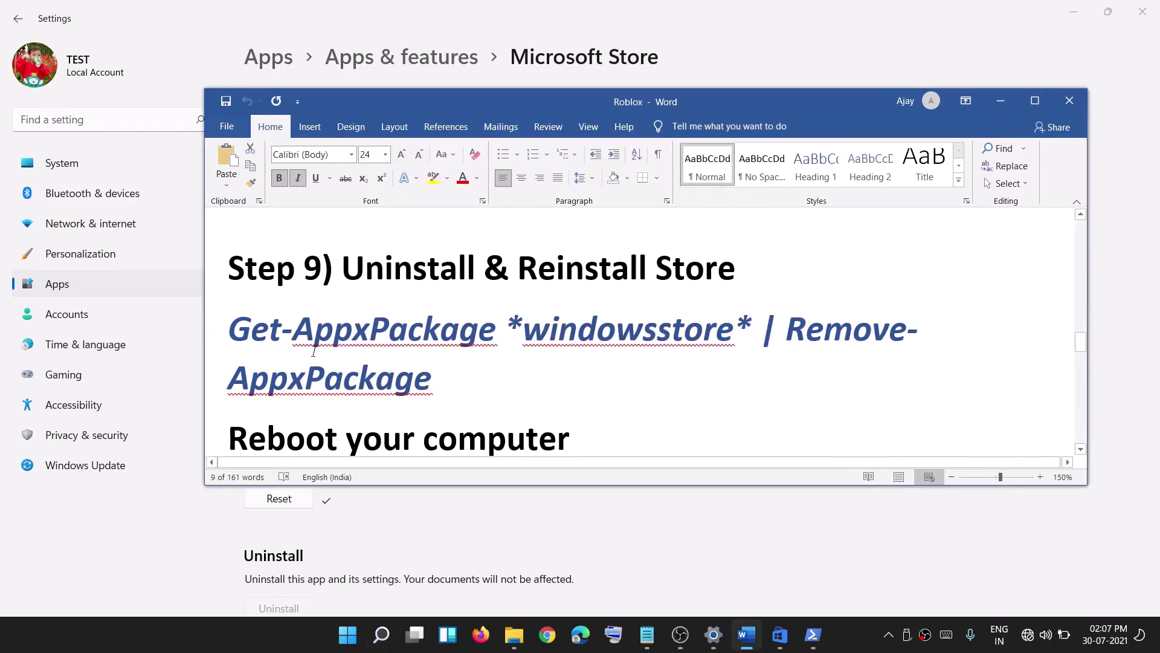
Open an admin Windows Terminal and copy the Remove-AppxPackage command from the notes.
{"action": "left_click_drag", "start_coordinate": [228, 330], "coordinate": [461, 361]}
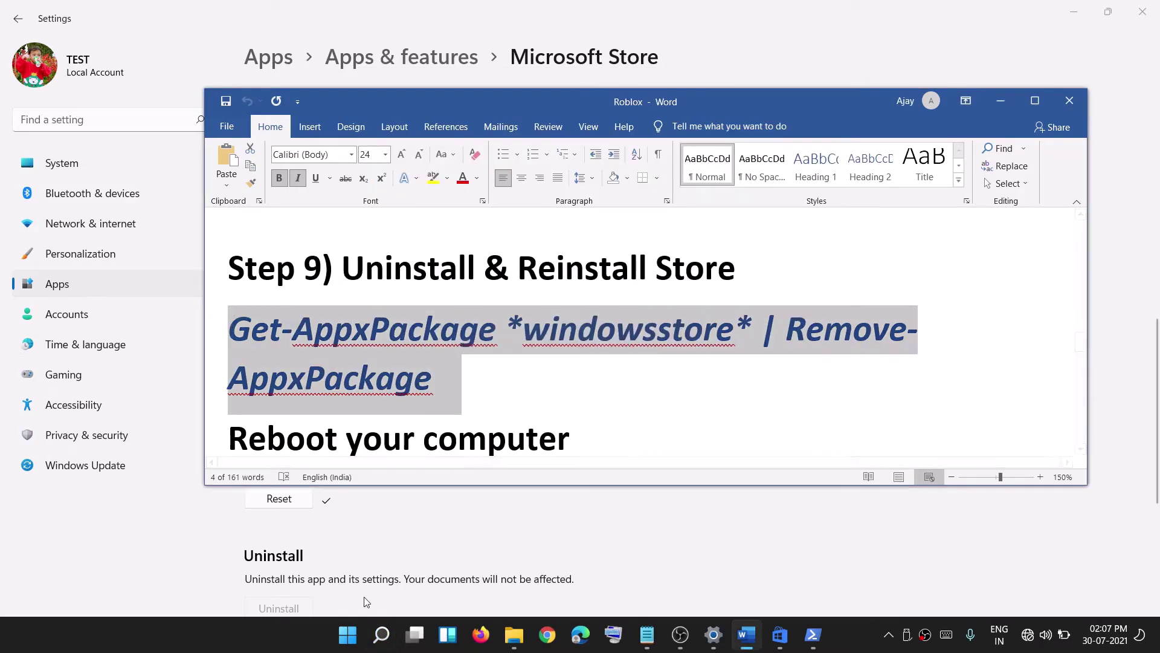
{"action": "right_click", "coordinate": [347, 636]}
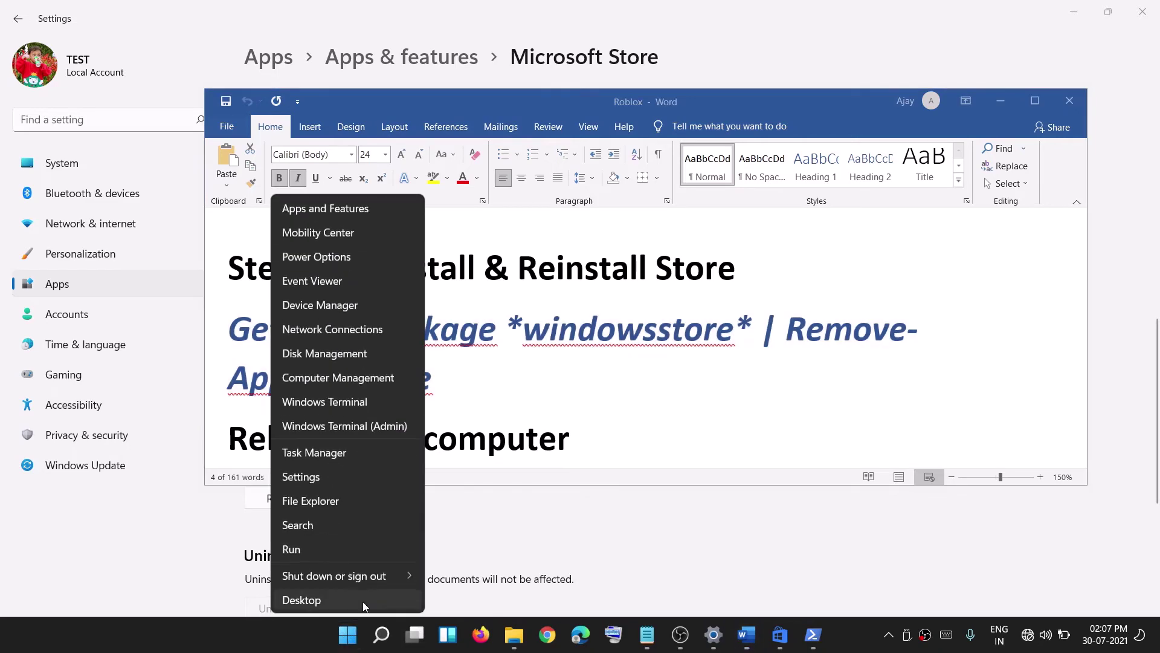
{"action": "left_click", "coordinate": [322, 426]}
{"action": "left_click", "coordinate": [523, 445]}
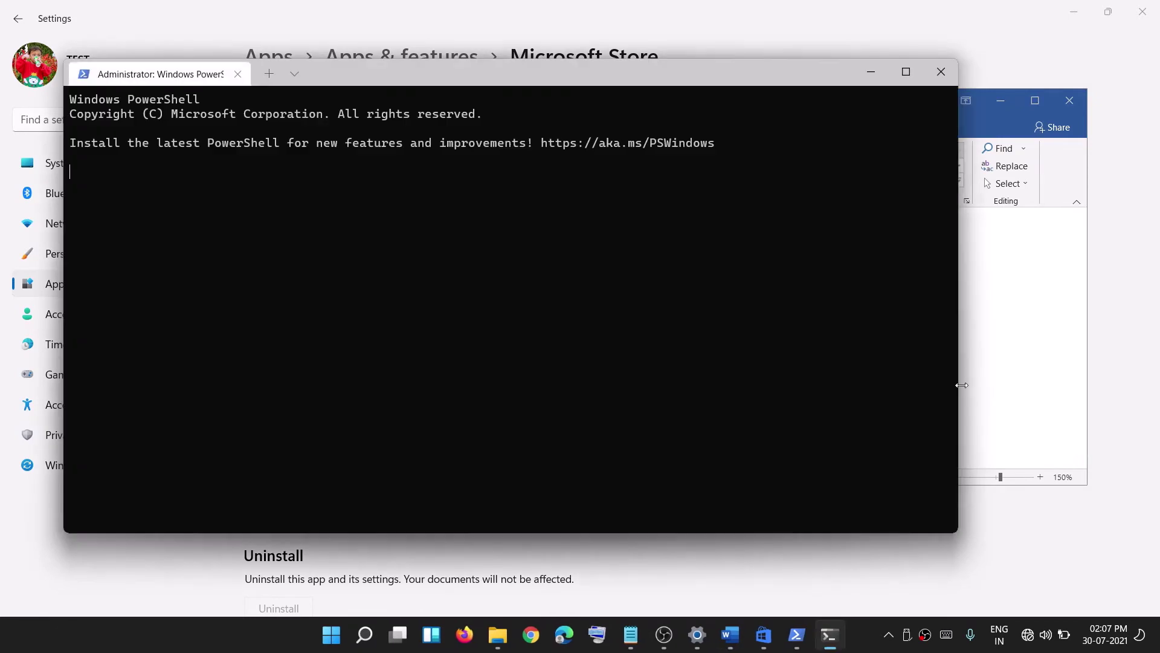
{"action": "left_click", "coordinate": [960, 381]}
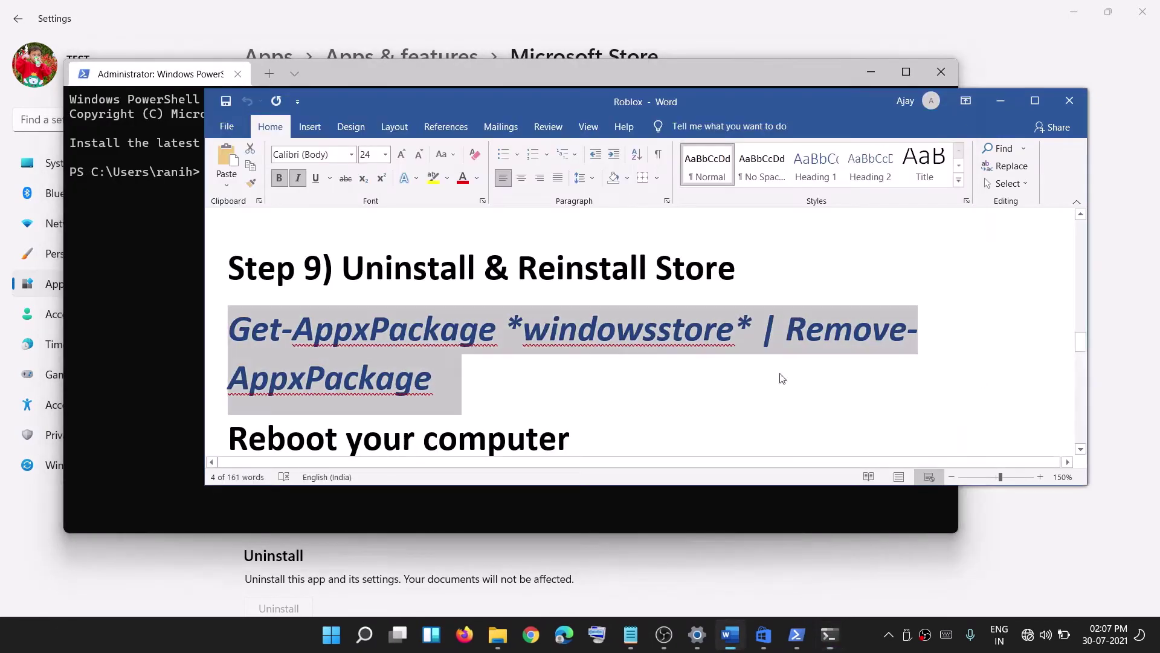
{"action": "right_click", "coordinate": [394, 360]}
{"action": "left_click", "coordinate": [417, 379]}
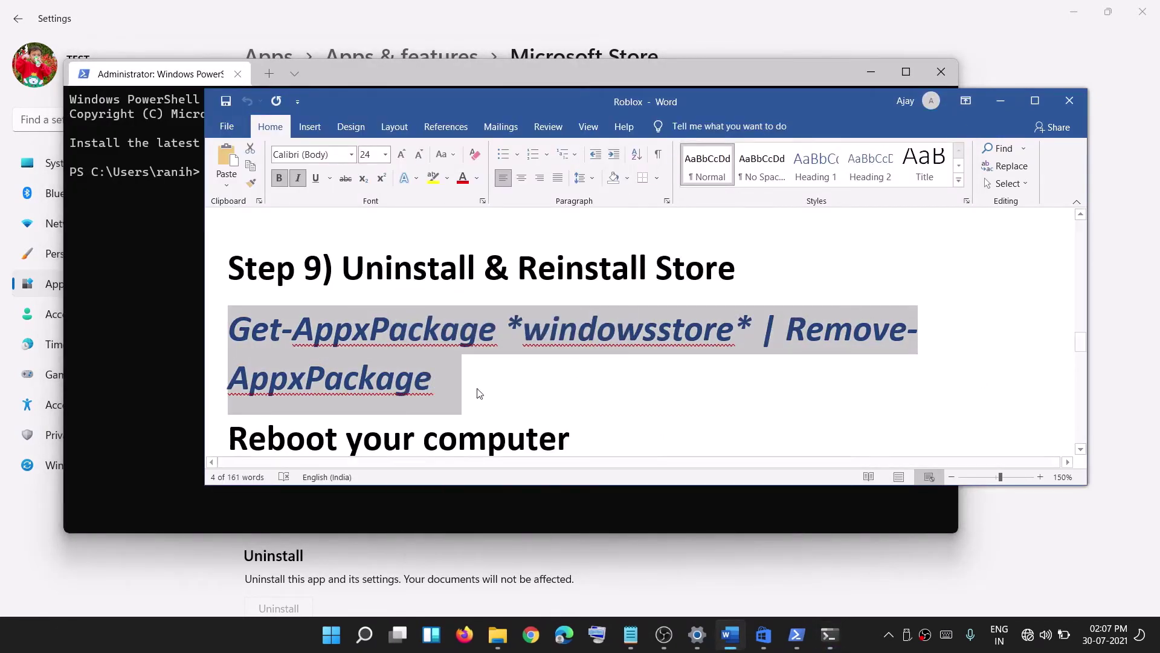
Run Get-AppxPackage *windowsstore* | Remove-AppxPackage in a new PowerShell tab.
{"action": "left_click", "coordinate": [139, 314]}
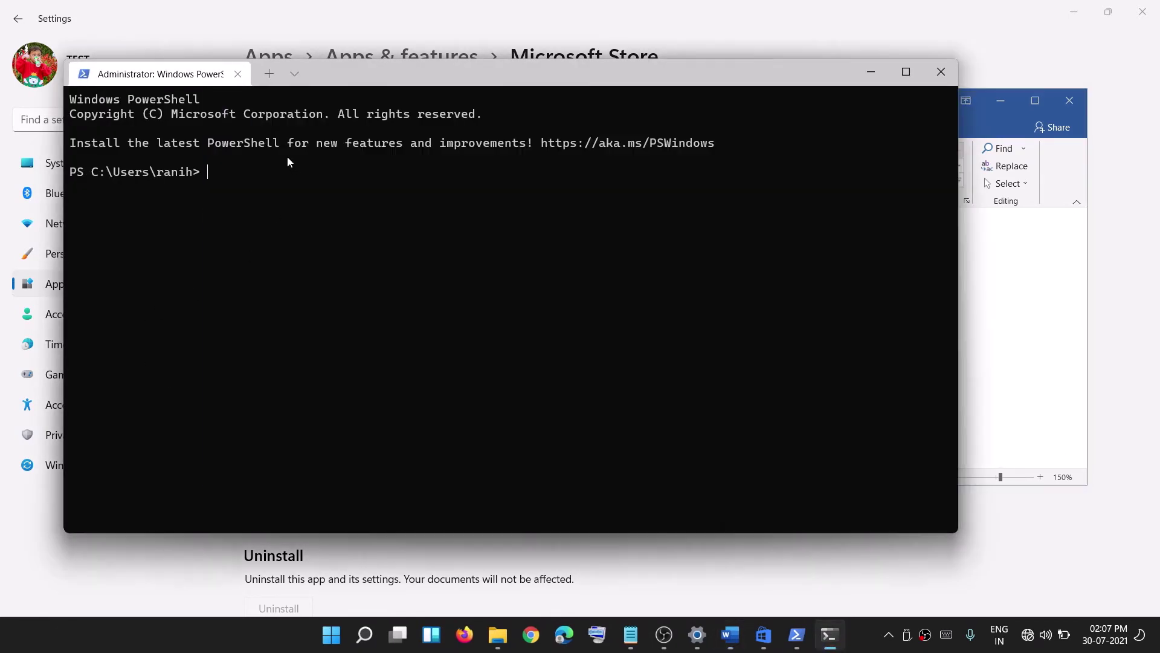
{"action": "left_click", "coordinate": [295, 77]}
{"action": "left_click", "coordinate": [314, 102]}
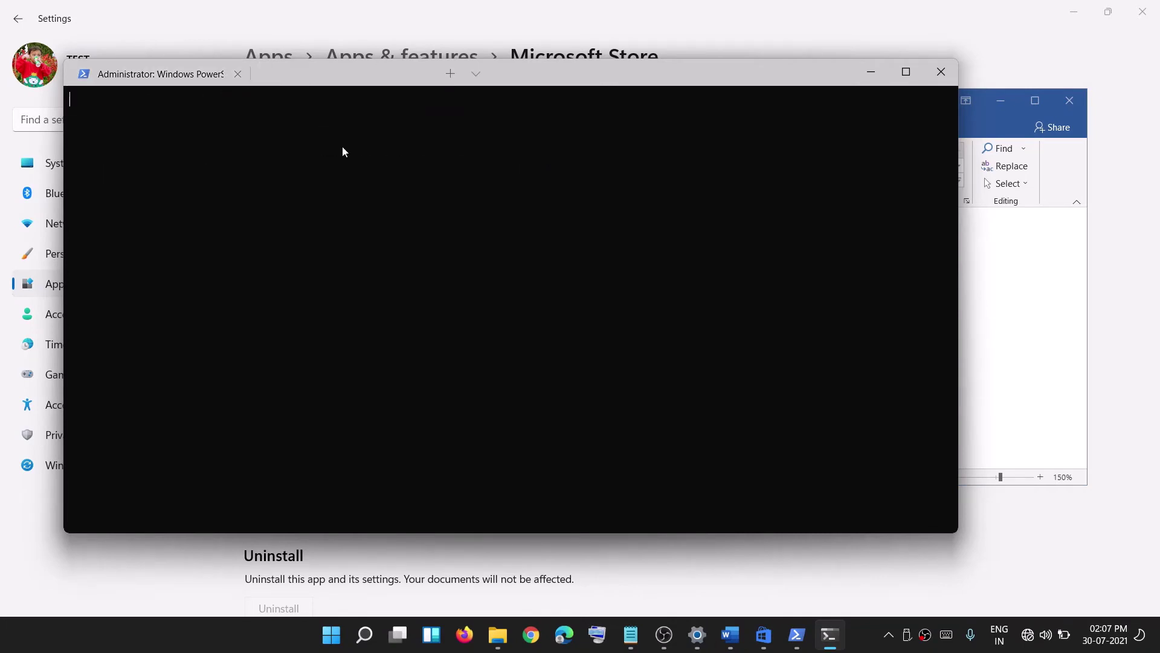
{"action": "right_click", "coordinate": [286, 293]}
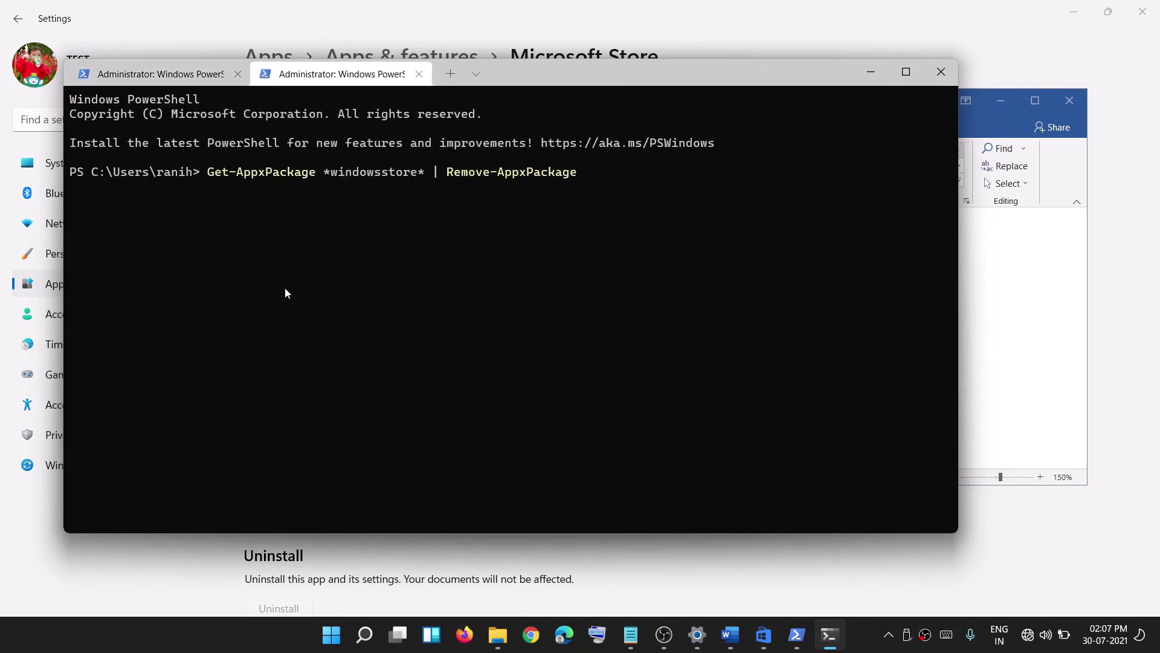
{"action": "key", "text": "Return"}
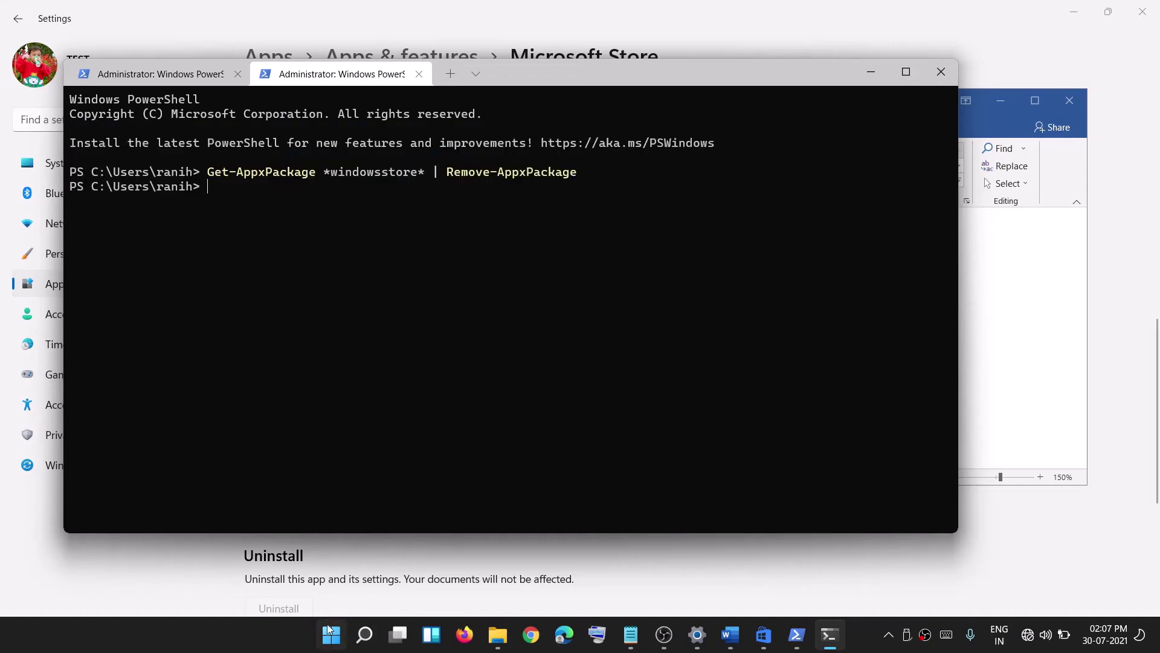
Confirm that a Start search for 'store' no longer finds Microsoft Store.
{"action": "left_click", "coordinate": [336, 642]}
{"action": "type", "text": "store"}
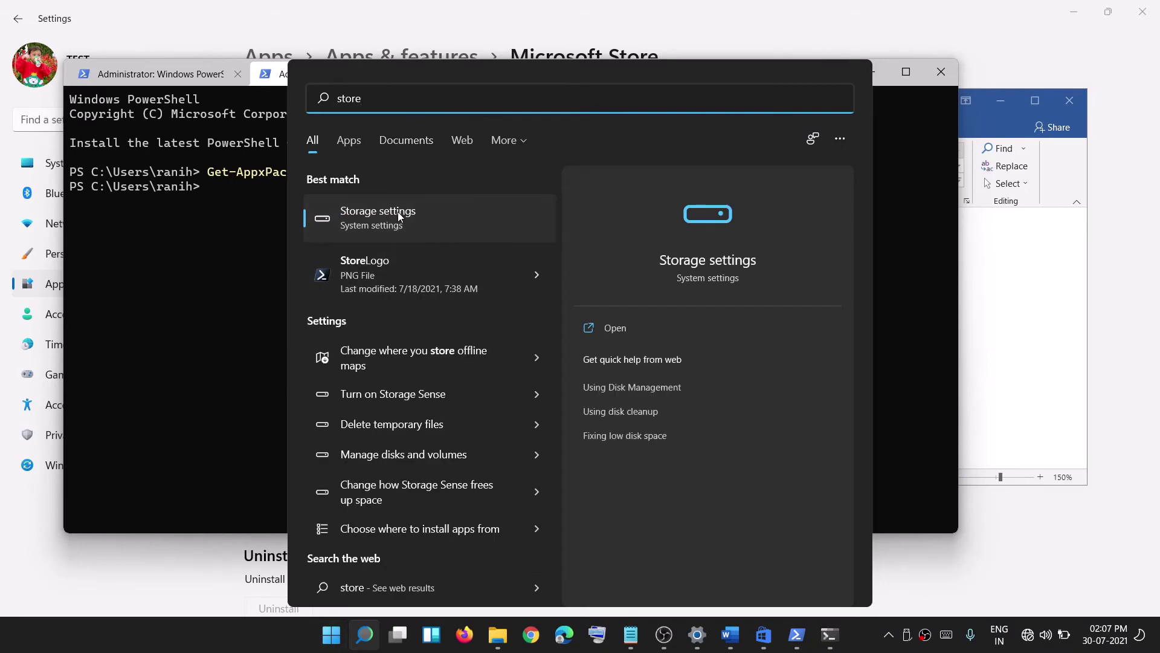
{"action": "left_click", "coordinate": [231, 226]}
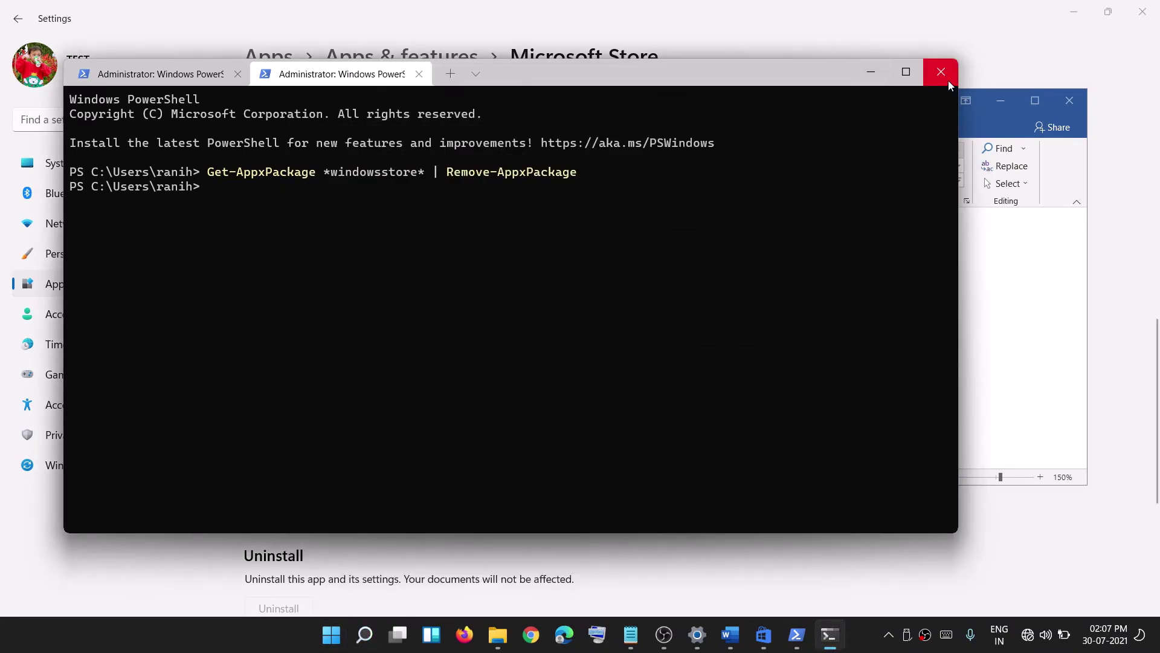
{"action": "left_click", "coordinate": [870, 71]}
Copy the Get-AppXPackage *WindowsStore* -AllUsers re-register command from the notes.
{"action": "scroll", "coordinate": [429, 417], "scroll_direction": "down", "scroll_amount": 3}
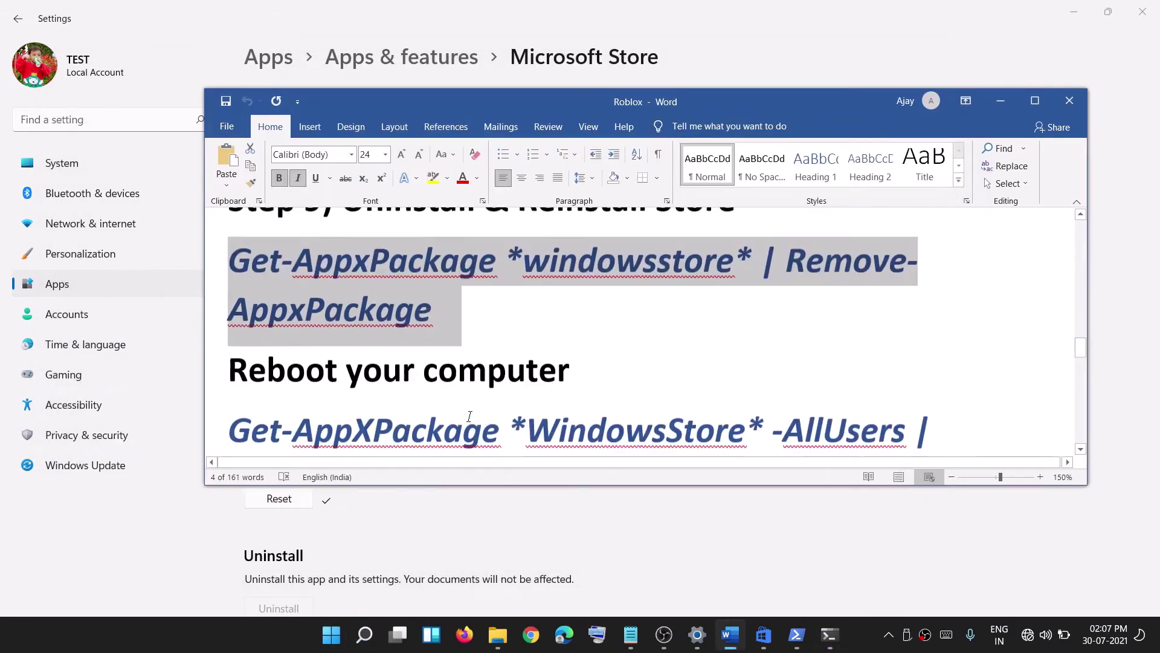
{"action": "triple_click", "coordinate": [527, 338]}
{"action": "scroll", "coordinate": [527, 376], "scroll_direction": "down", "scroll_amount": 2}
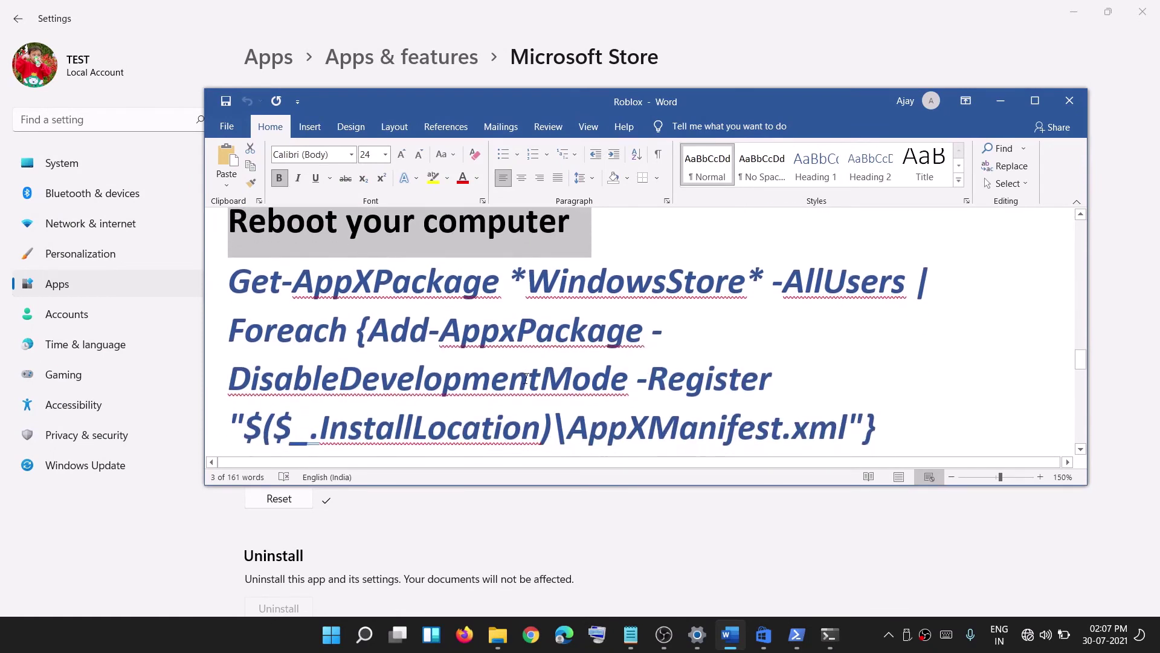
{"action": "scroll", "coordinate": [545, 380], "scroll_direction": "down", "scroll_amount": 1}
{"action": "left_click_drag", "start_coordinate": [892, 373], "coordinate": [241, 246]}
{"action": "right_click", "coordinate": [403, 260]}
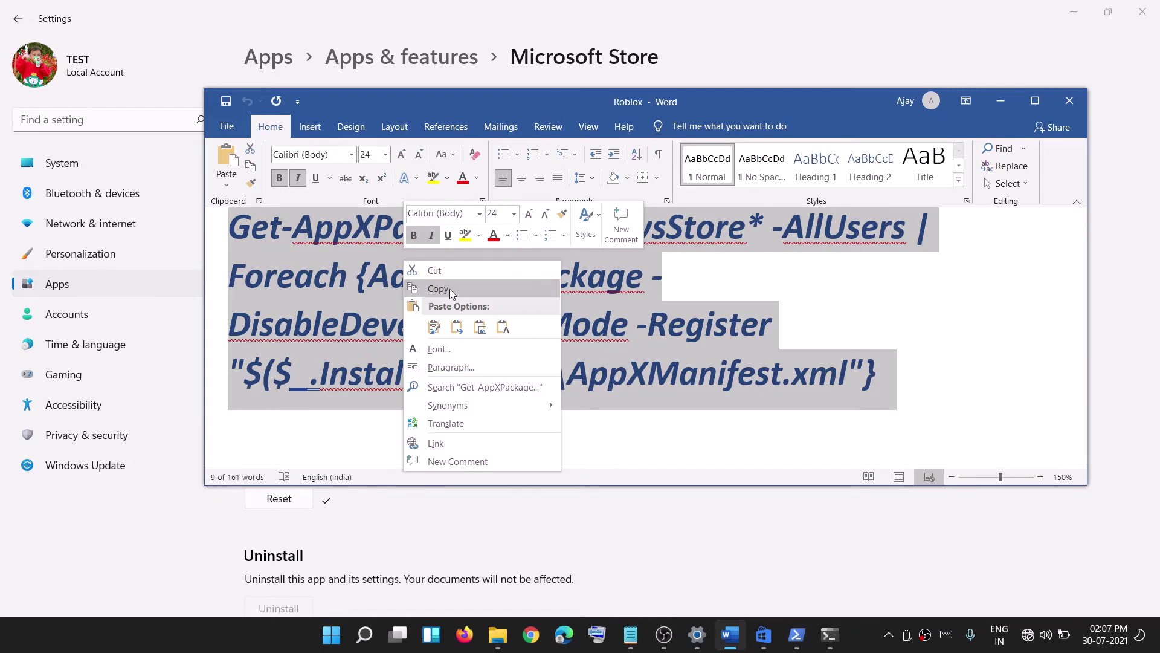
{"action": "left_click", "coordinate": [448, 288]}
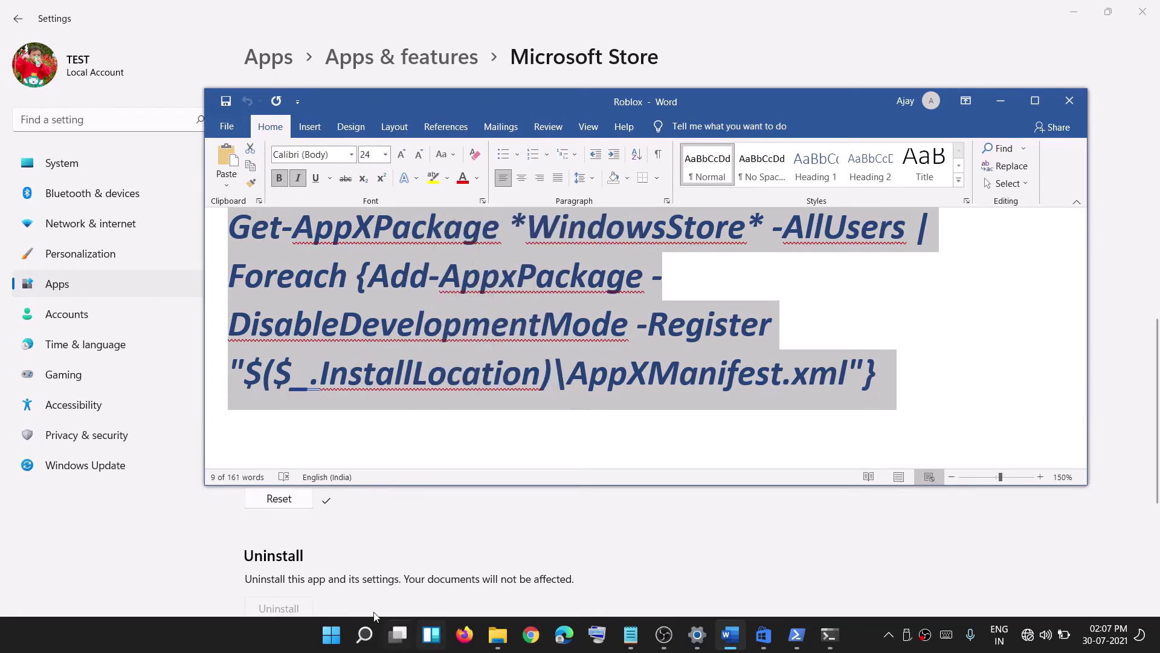
Paste and run the re-register command in an admin Windows Terminal.
{"action": "right_click", "coordinate": [331, 633]}
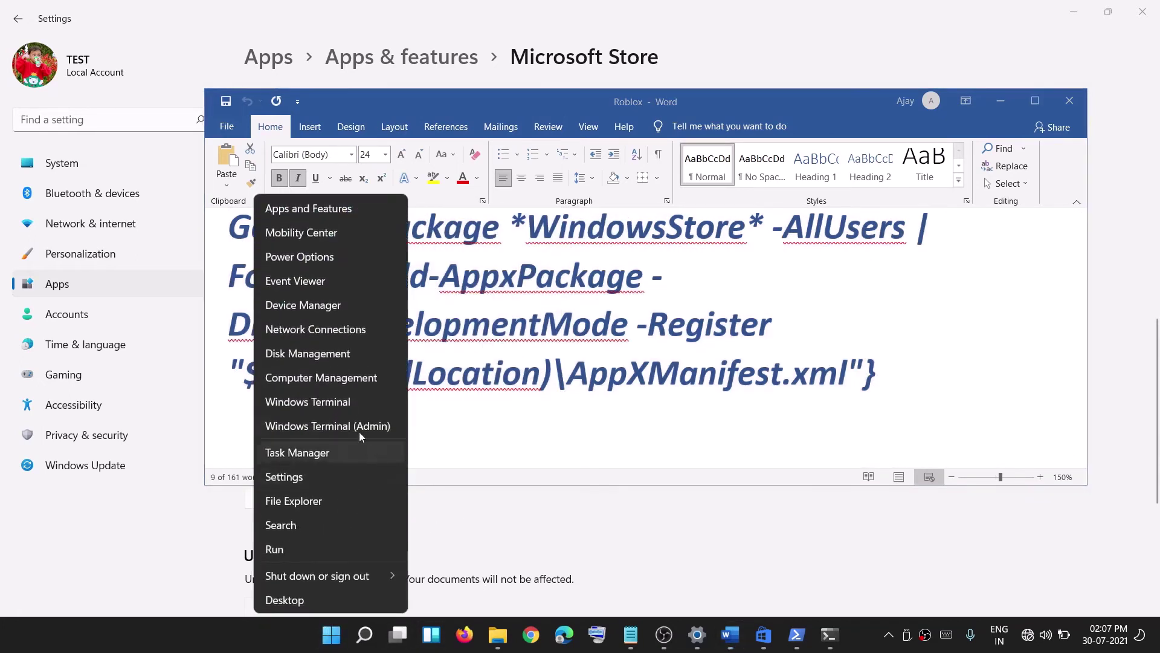
{"action": "left_click", "coordinate": [341, 426]}
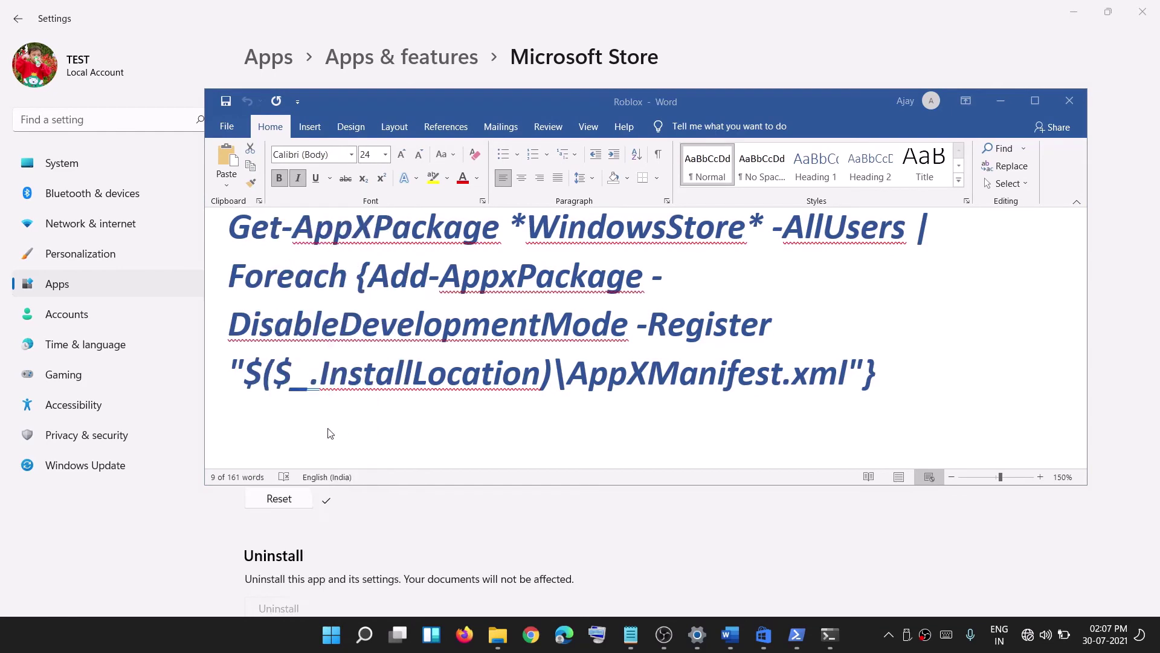
{"action": "left_click", "coordinate": [500, 440]}
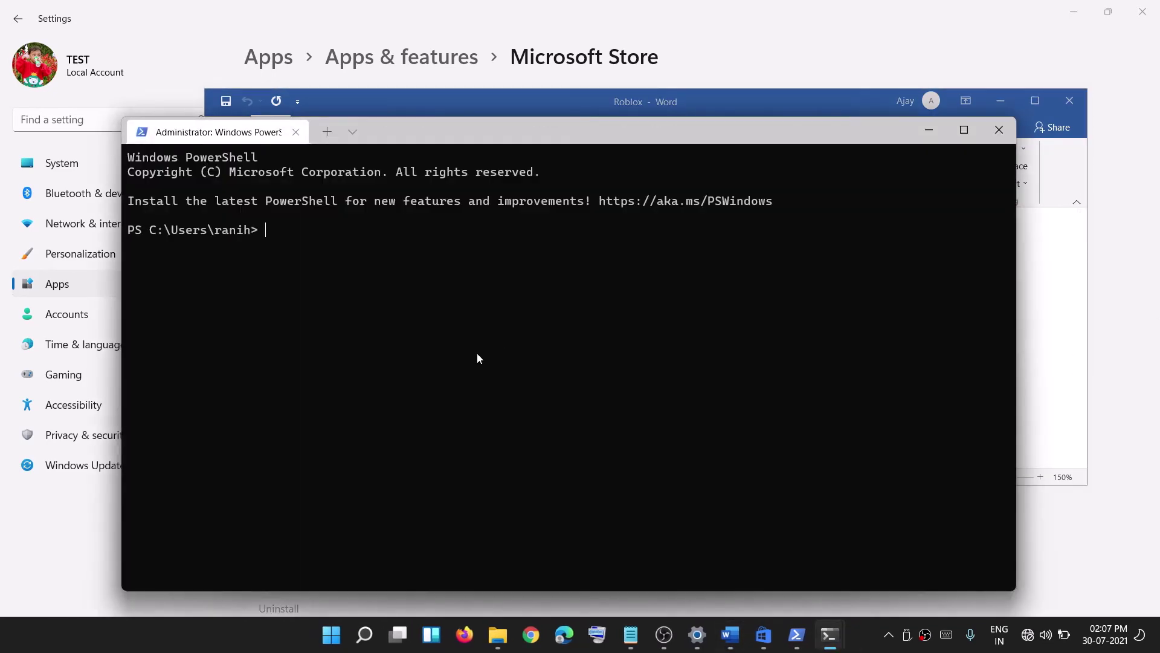
{"action": "right_click", "coordinate": [477, 353]}
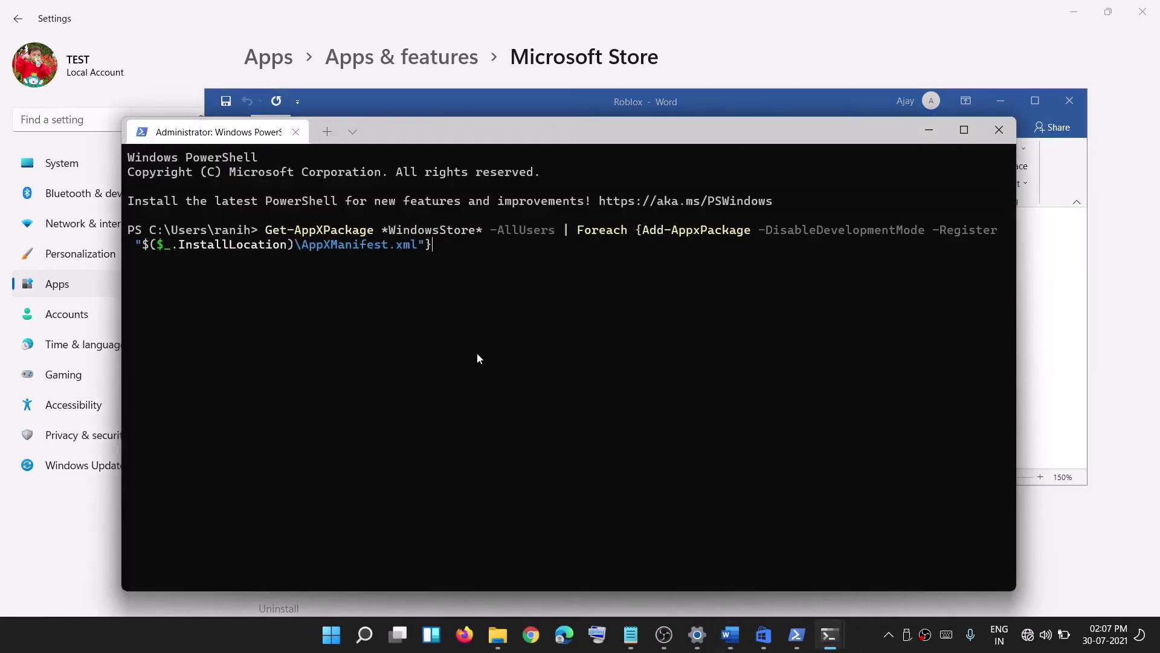
{"action": "key", "text": "Return"}
Launch Microsoft Store from a Start search for 'store', then return to the notes.
{"action": "left_click", "coordinate": [335, 638]}
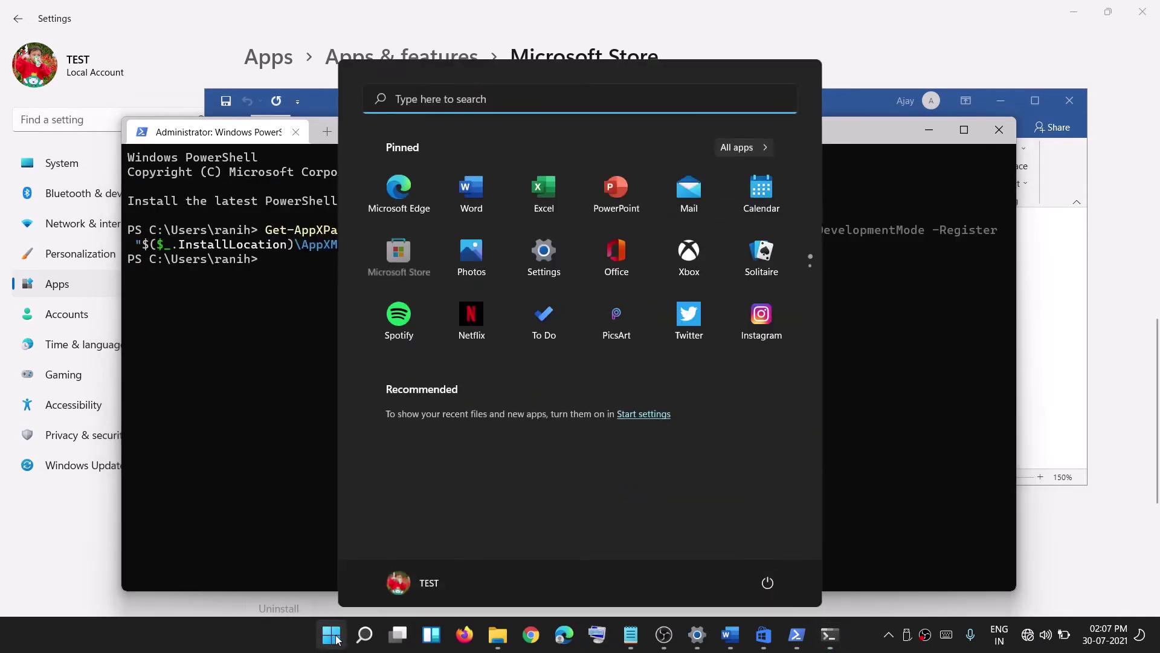
{"action": "type", "text": "store"}
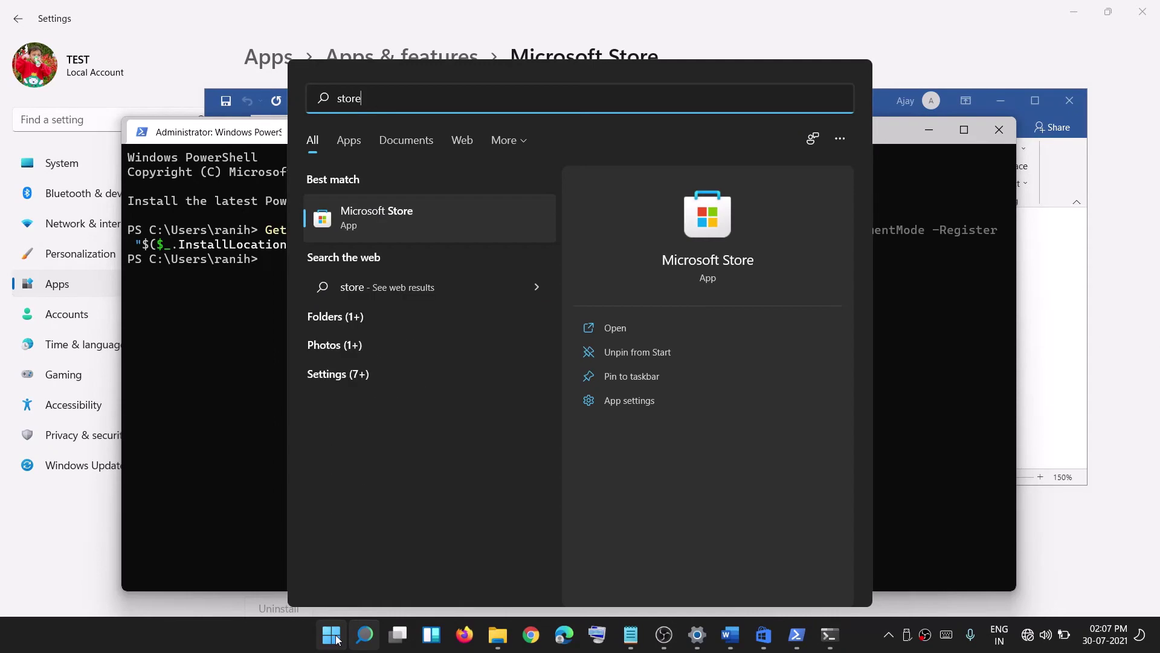
{"action": "key", "text": "Return"}
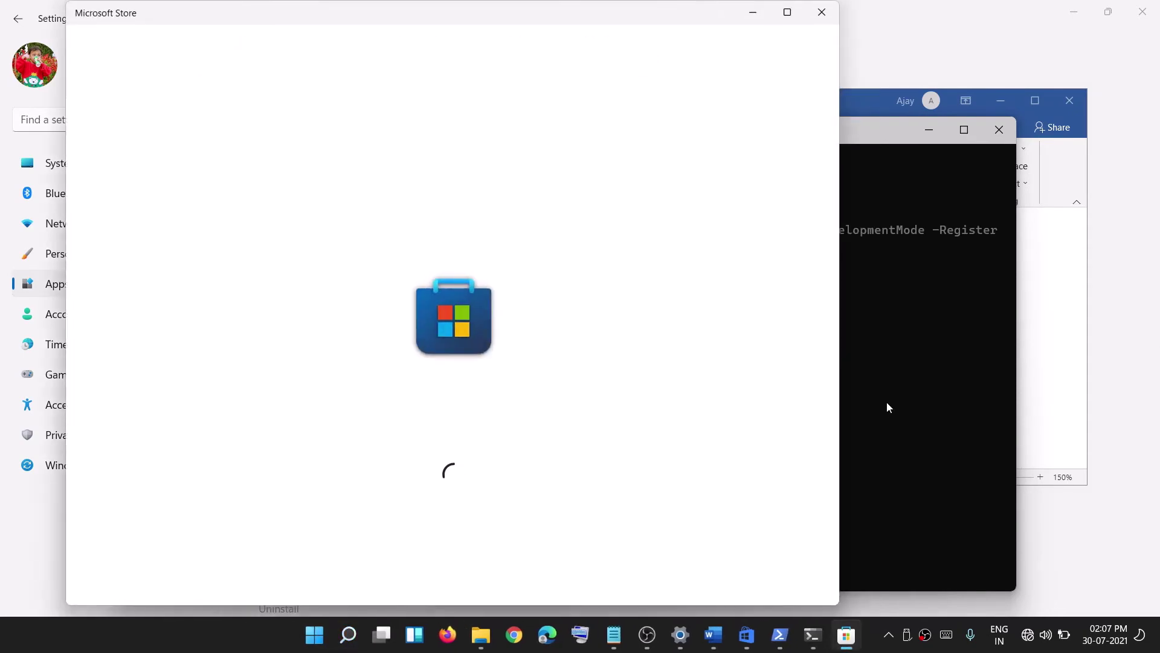
{"action": "left_click", "coordinate": [754, 14]}
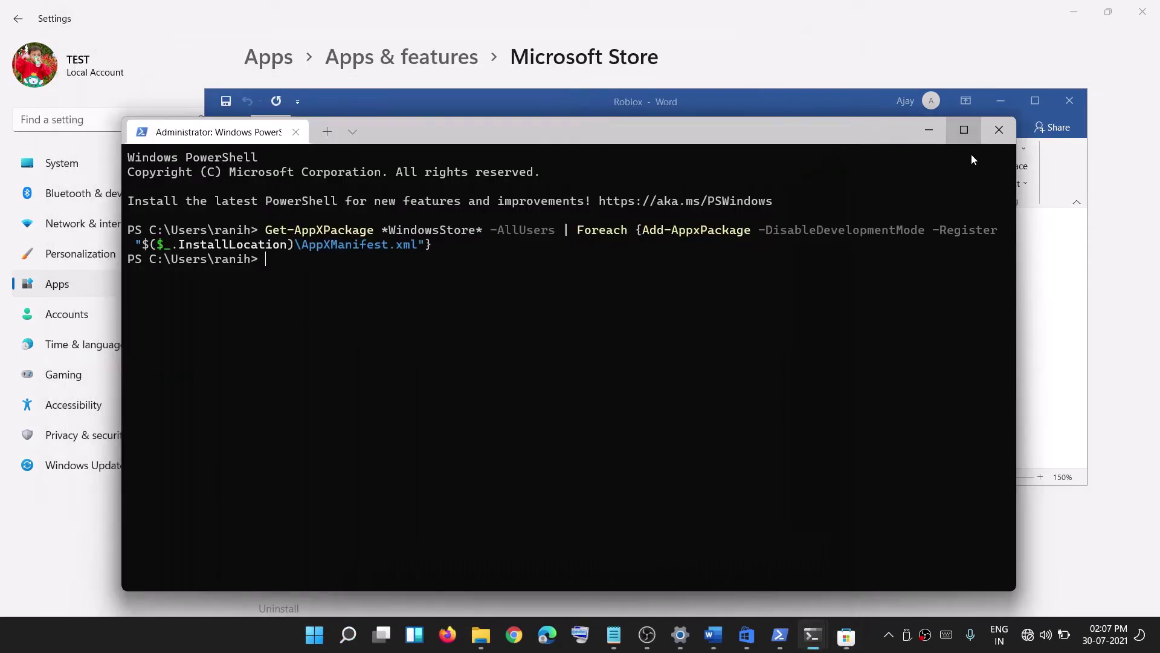
{"action": "left_click", "coordinate": [929, 129]}
Copy the alternative -allusers Store re-registration command from the notes.
{"action": "scroll", "coordinate": [557, 298], "scroll_direction": "up", "scroll_amount": 1}
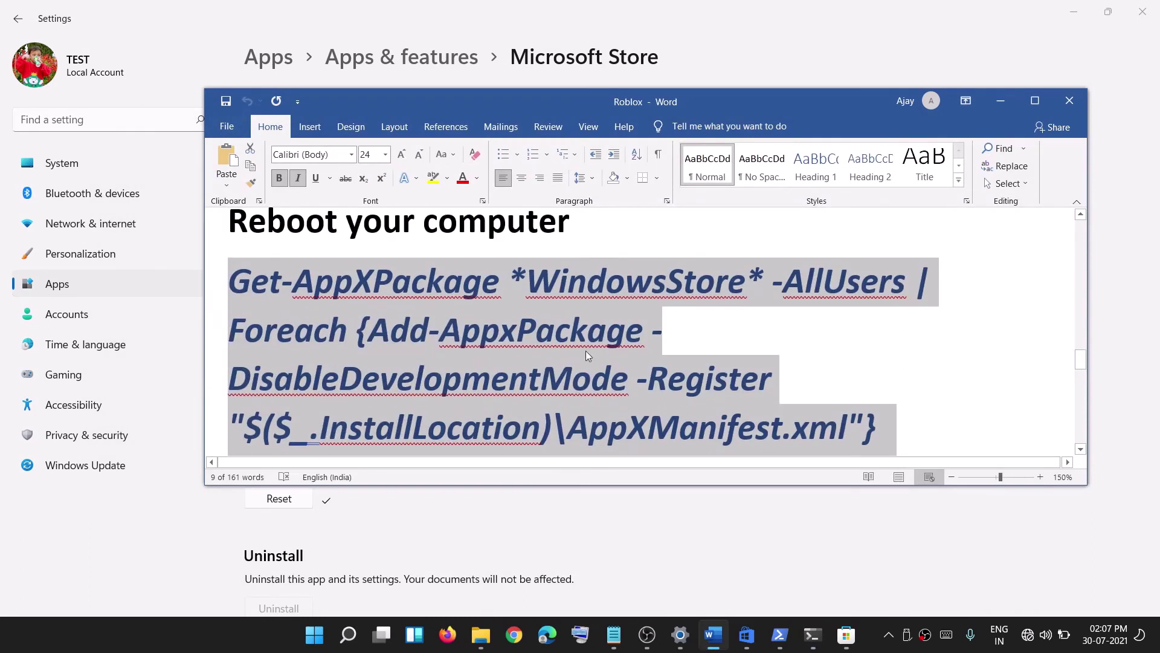
{"action": "scroll", "coordinate": [437, 357], "scroll_direction": "down", "scroll_amount": 5}
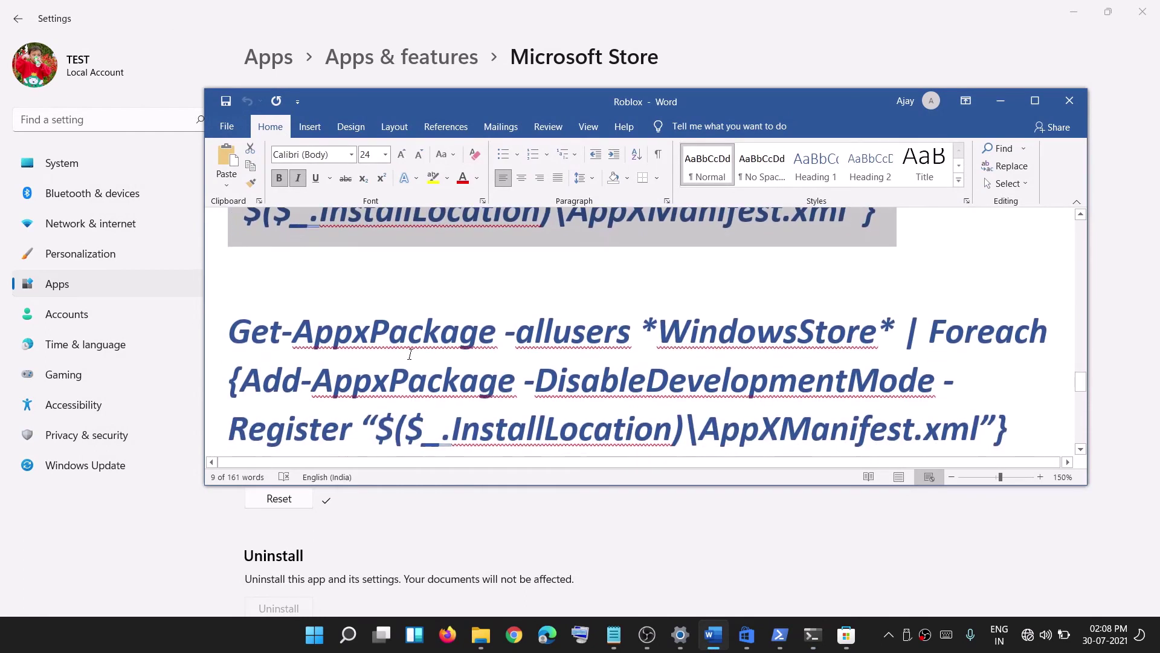
{"action": "left_click_drag", "start_coordinate": [230, 279], "coordinate": [1035, 374]}
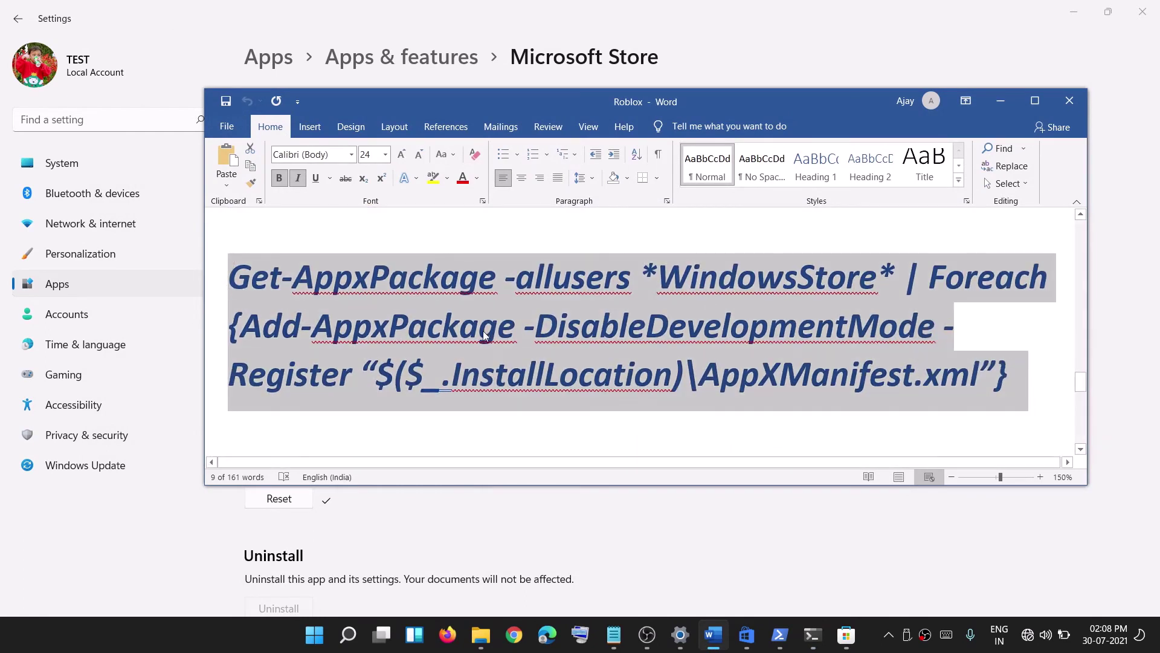
{"action": "right_click", "coordinate": [500, 327]}
{"action": "left_click", "coordinate": [535, 355]}
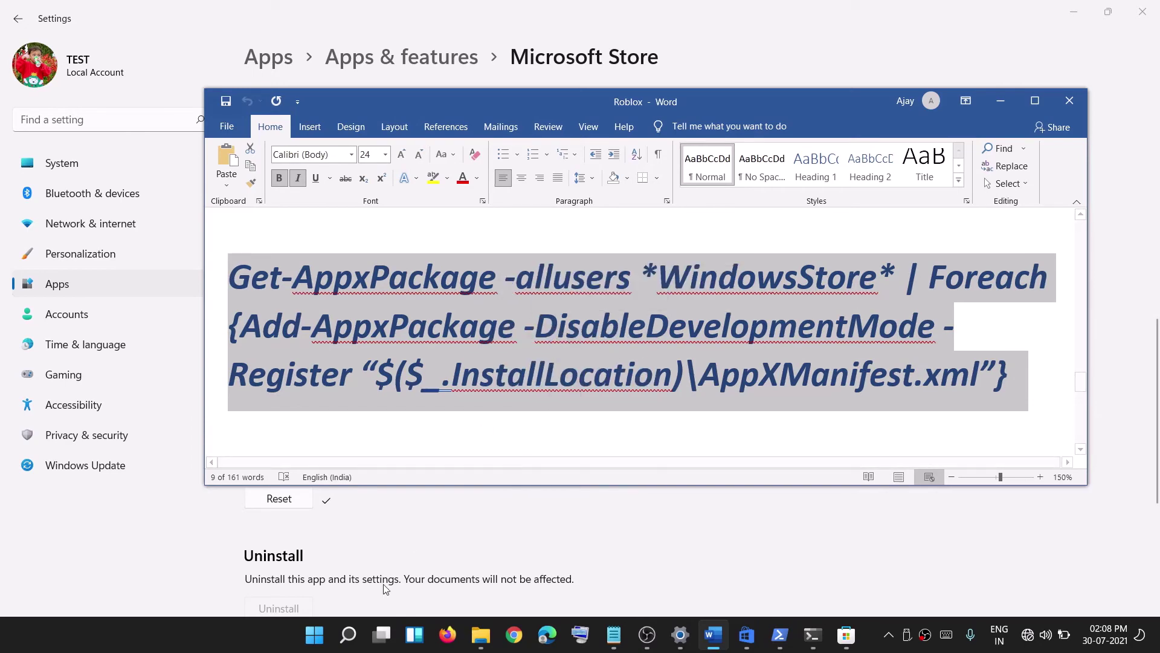
Run the command in an elevated Windows PowerShell and select the red 0x80073D02 deployment error.
{"action": "left_click", "coordinate": [314, 635]}
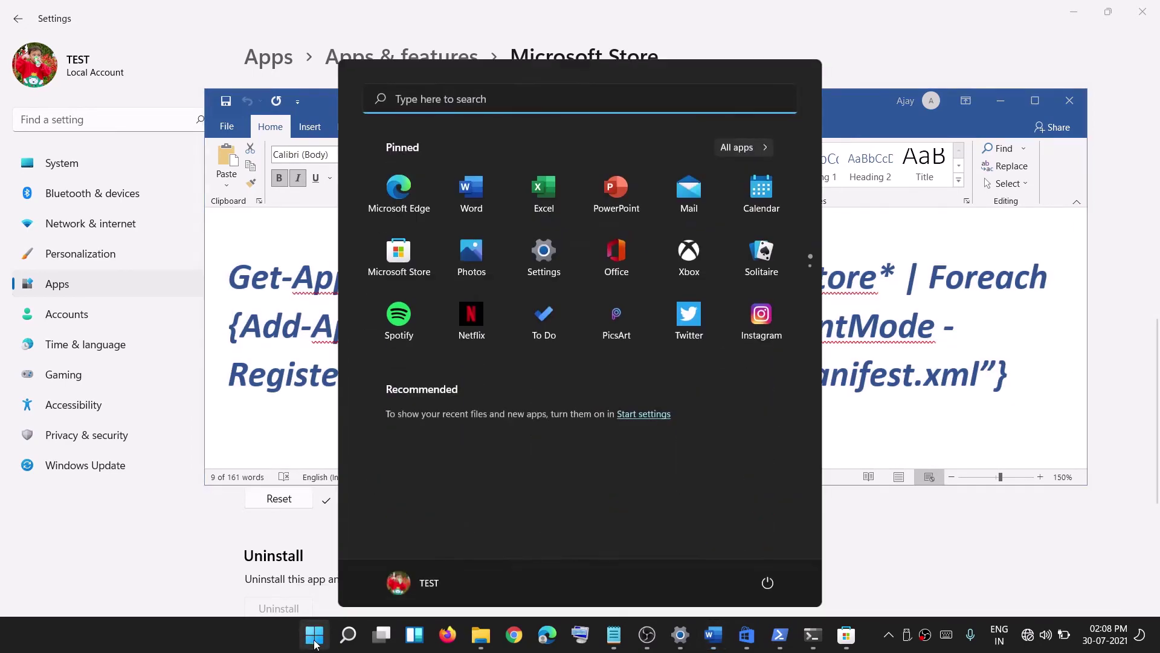
{"action": "type", "text": "powershell"}
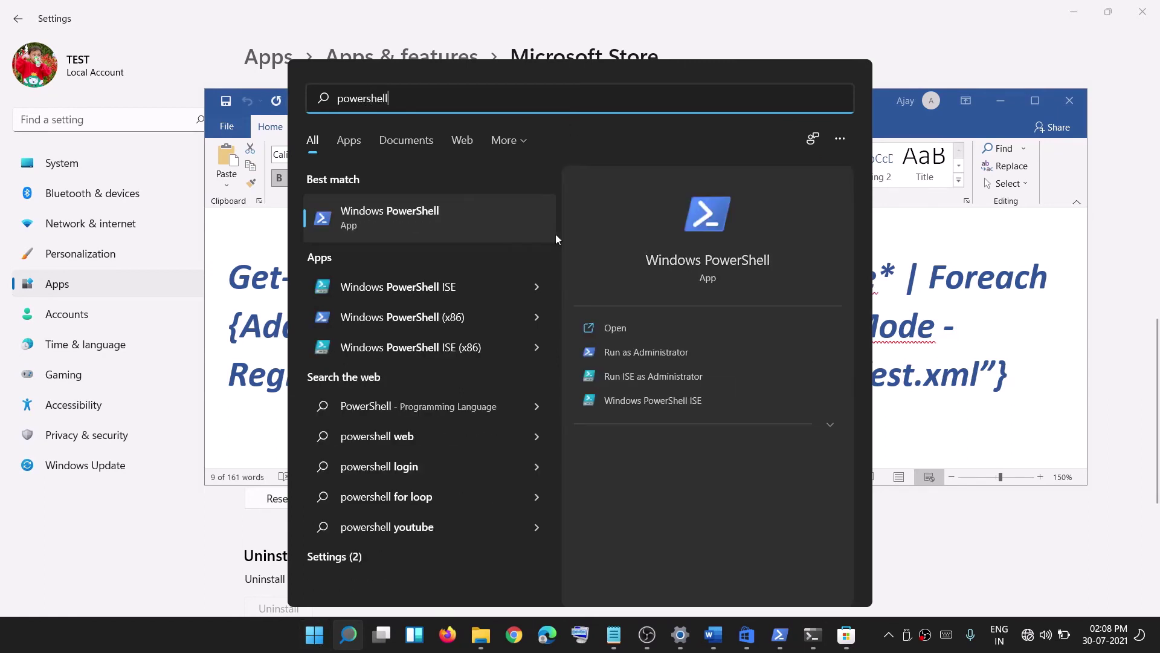
{"action": "right_click", "coordinate": [364, 225]}
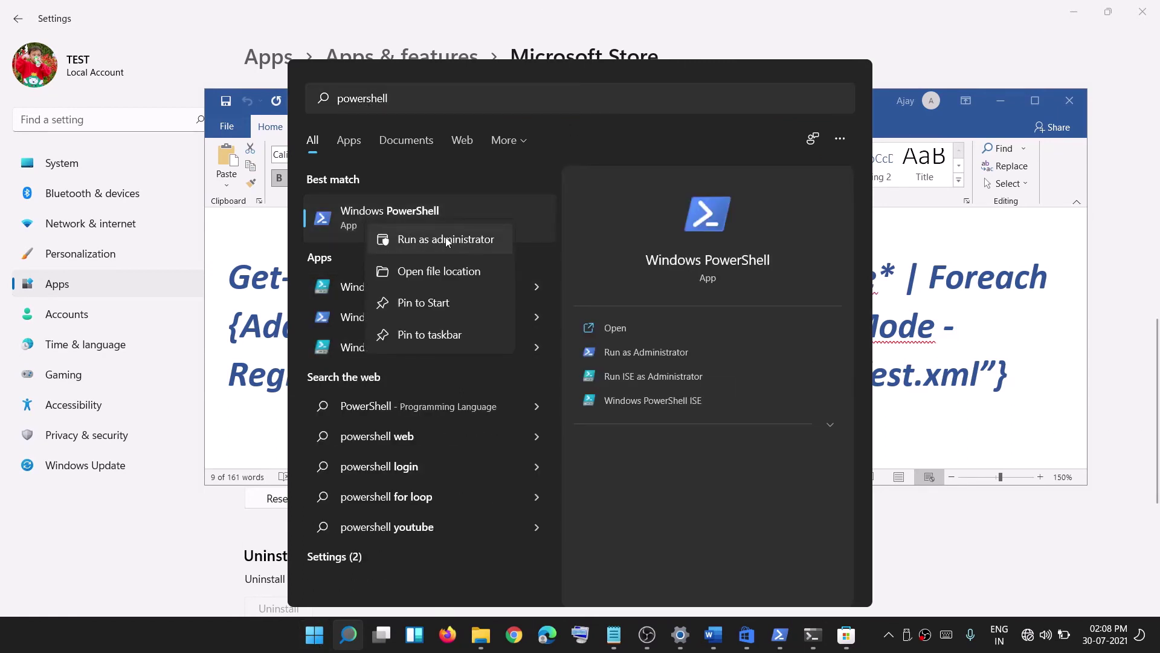
{"action": "left_click", "coordinate": [449, 244]}
{"action": "left_click", "coordinate": [532, 441]}
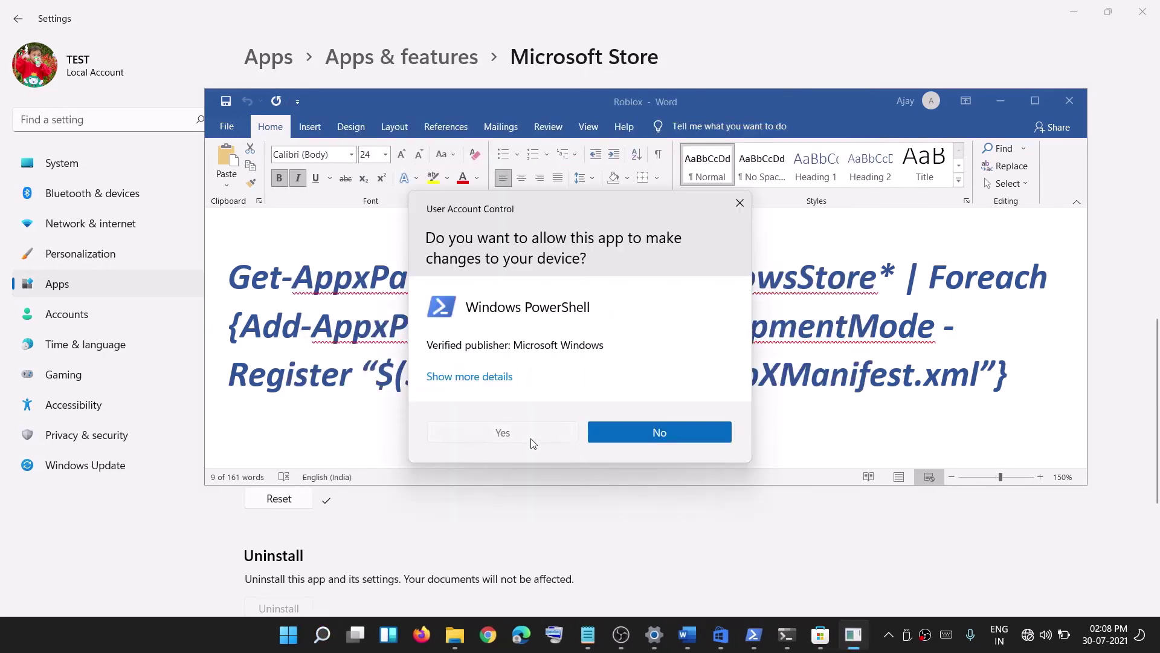
{"action": "key", "text": "ctrl+v"}
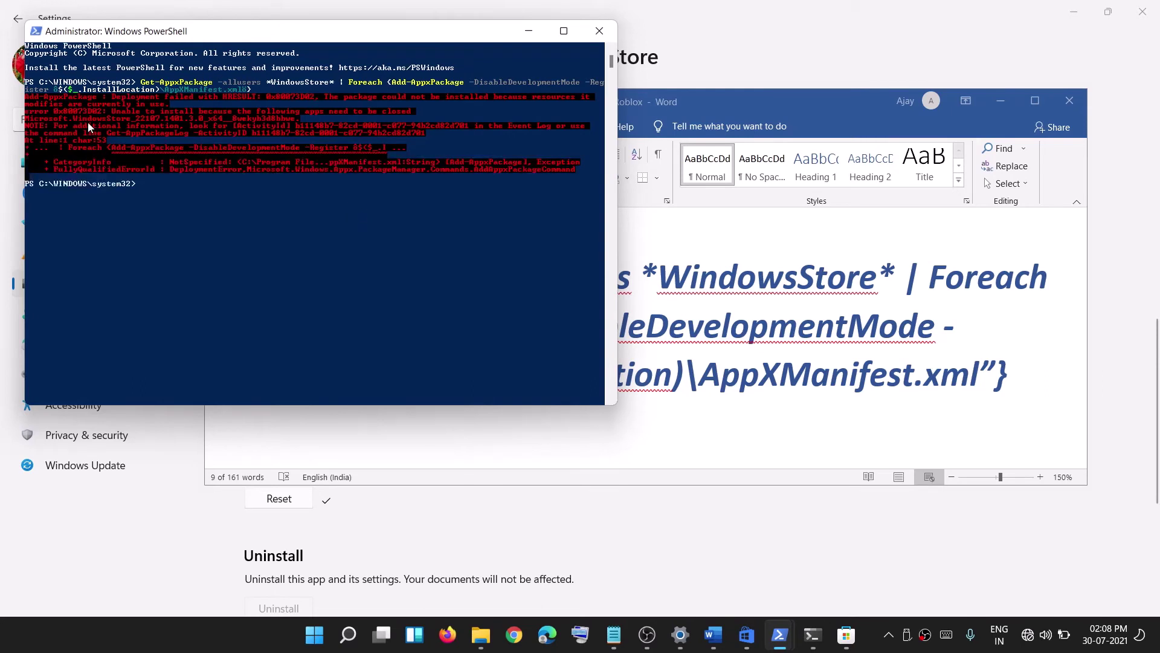
{"action": "left_click_drag", "start_coordinate": [25, 96], "coordinate": [421, 171]}
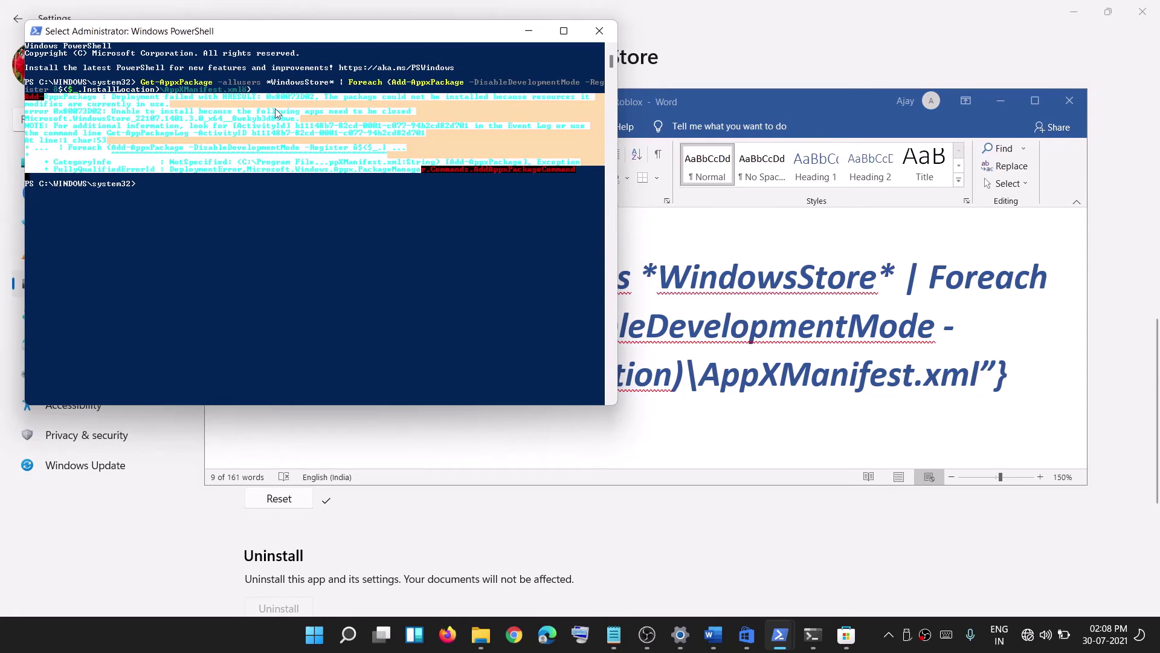
Reopen Microsoft Store from the taskbar, minimize it, and scroll the notes to Step 10: Run DISM Command.
{"action": "left_click", "coordinate": [529, 30]}
{"action": "left_click", "coordinate": [846, 634]}
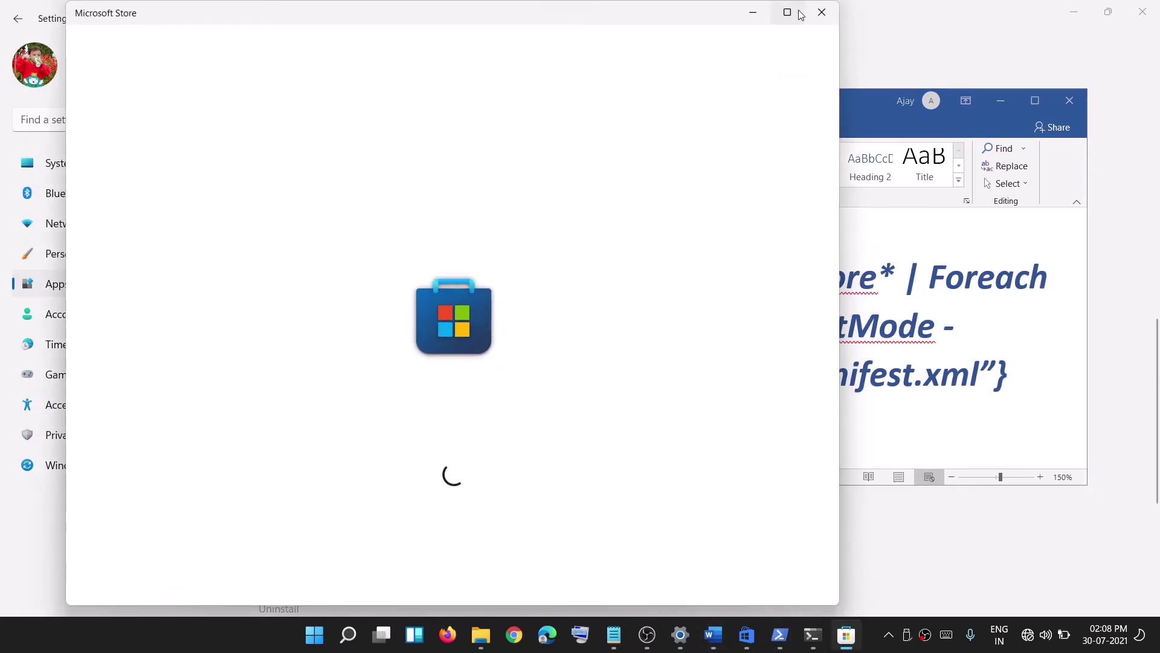
{"action": "left_click", "coordinate": [756, 13]}
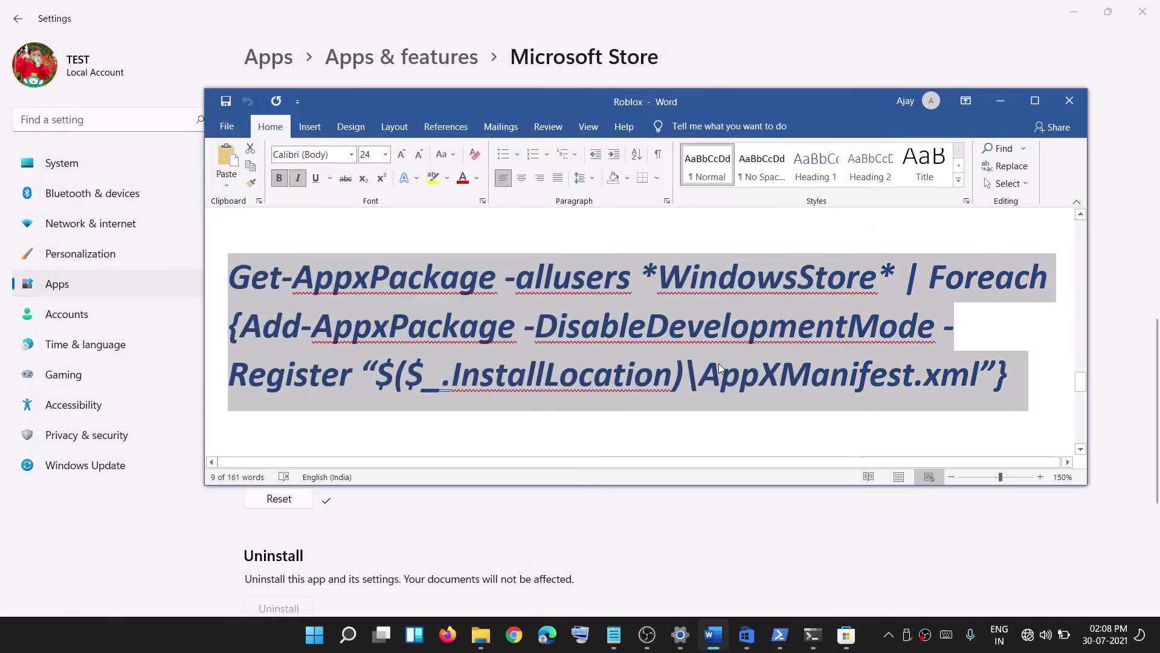
{"action": "scroll", "coordinate": [490, 365], "scroll_direction": "down", "scroll_amount": 3}
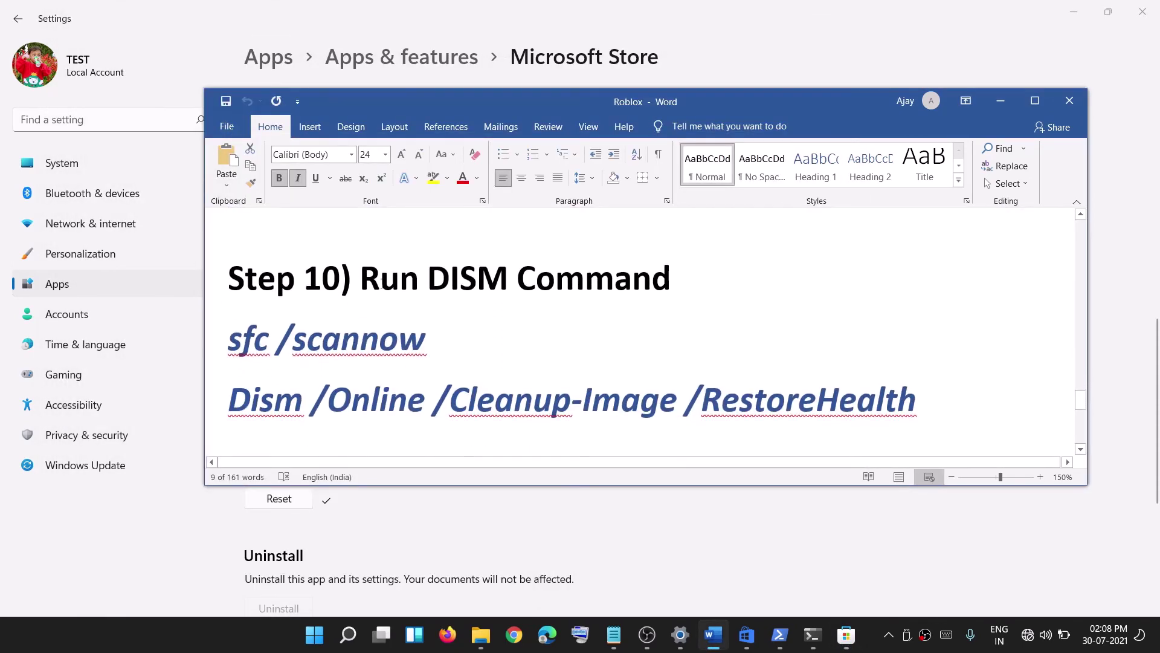
{"action": "left_click_drag", "start_coordinate": [361, 283], "coordinate": [674, 279]}
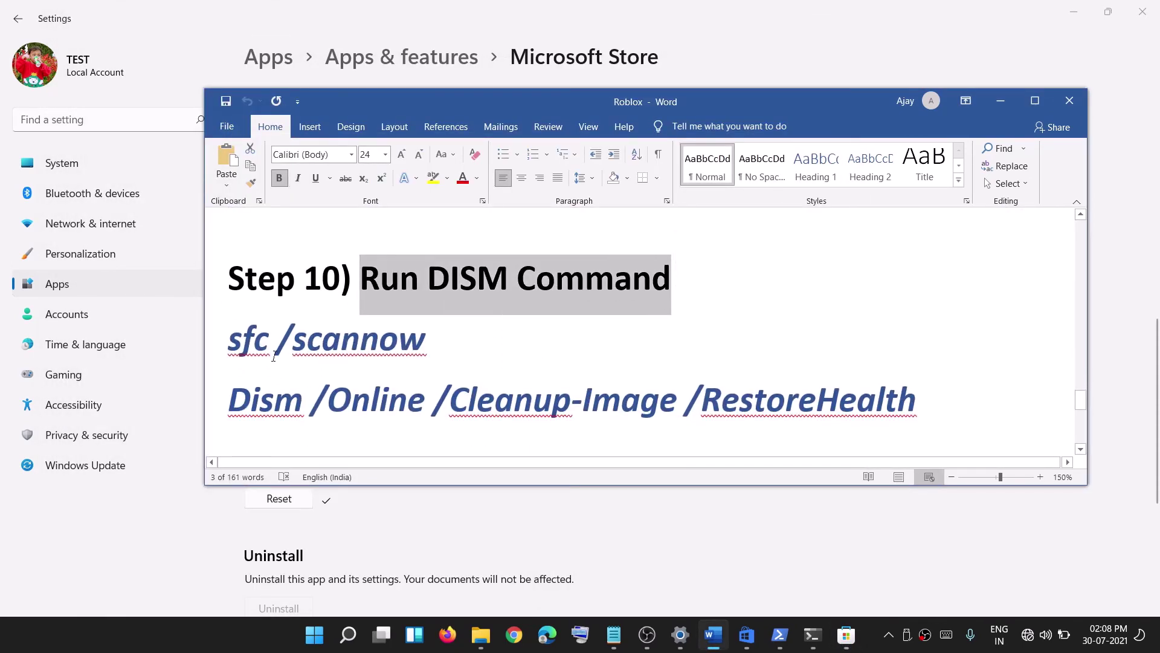
Start Command Prompt as administrator from a 'cmd' search and locate the sfc /scannow line in the notes.
{"action": "left_click", "coordinate": [315, 635]}
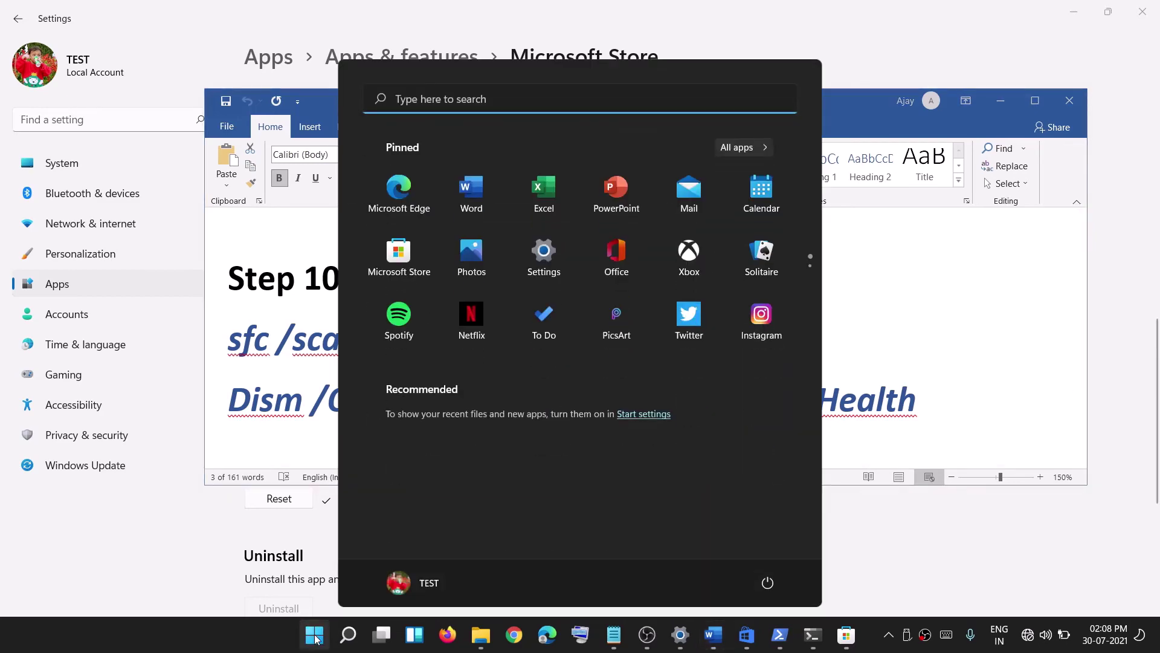
{"action": "type", "text": "cmd"}
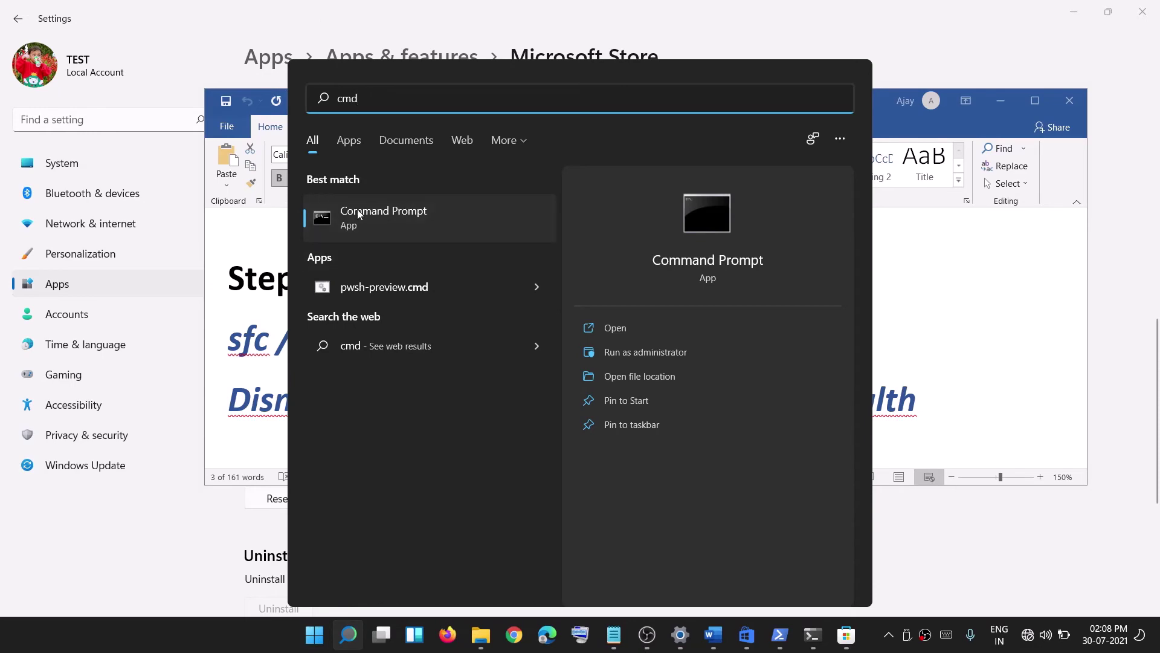
{"action": "right_click", "coordinate": [384, 219]}
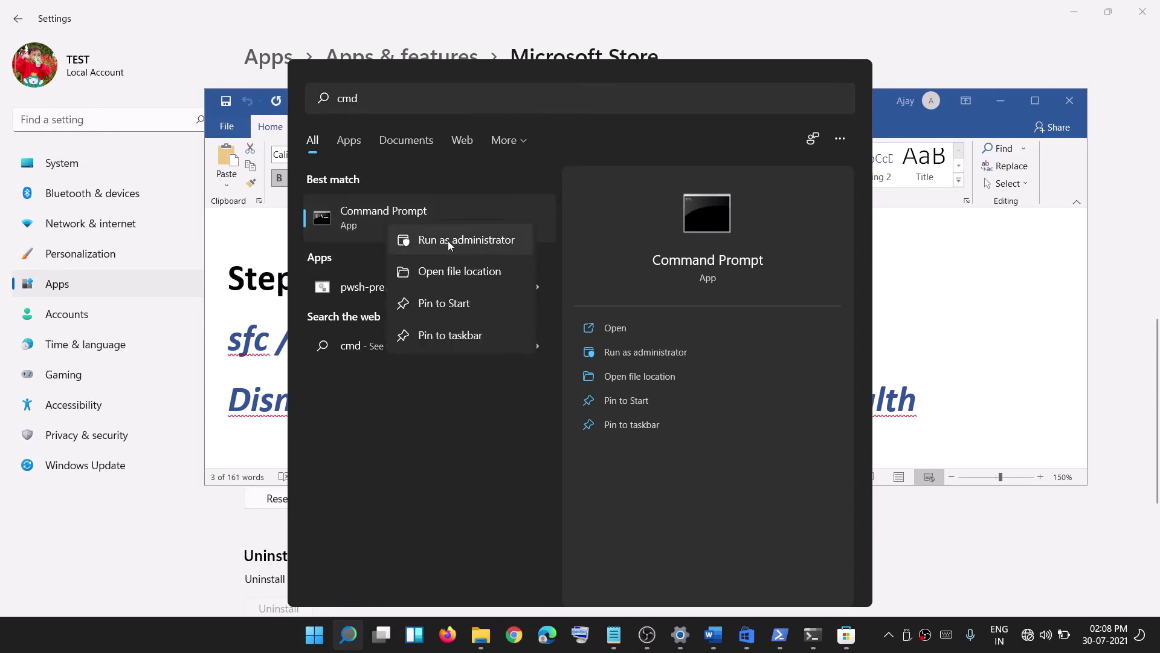
{"action": "left_click", "coordinate": [458, 241]}
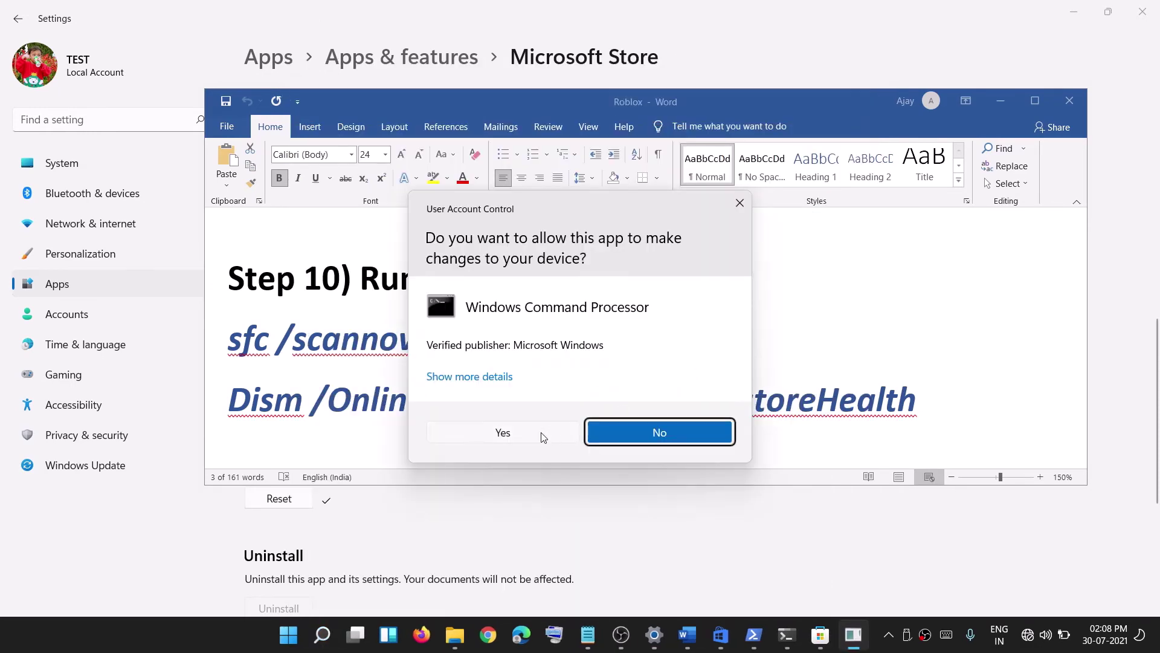
{"action": "left_click", "coordinate": [542, 435]}
{"action": "left_click_drag", "start_coordinate": [358, 64], "coordinate": [491, 67]}
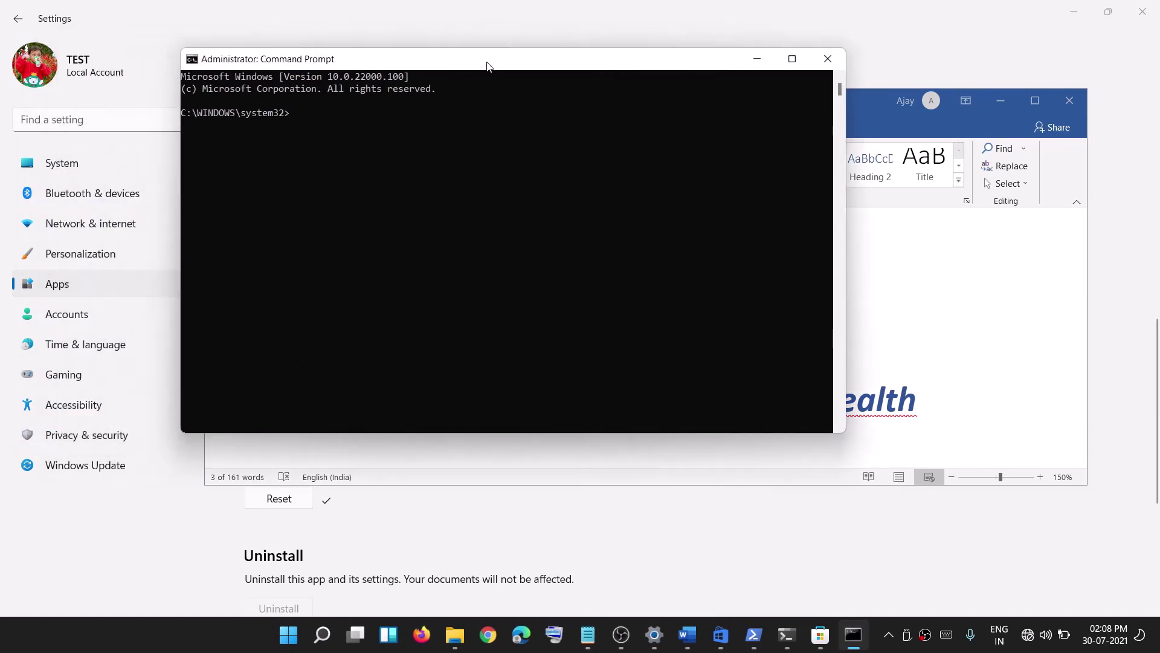
{"action": "left_click", "coordinate": [872, 311]}
{"action": "triple_click", "coordinate": [502, 338]}
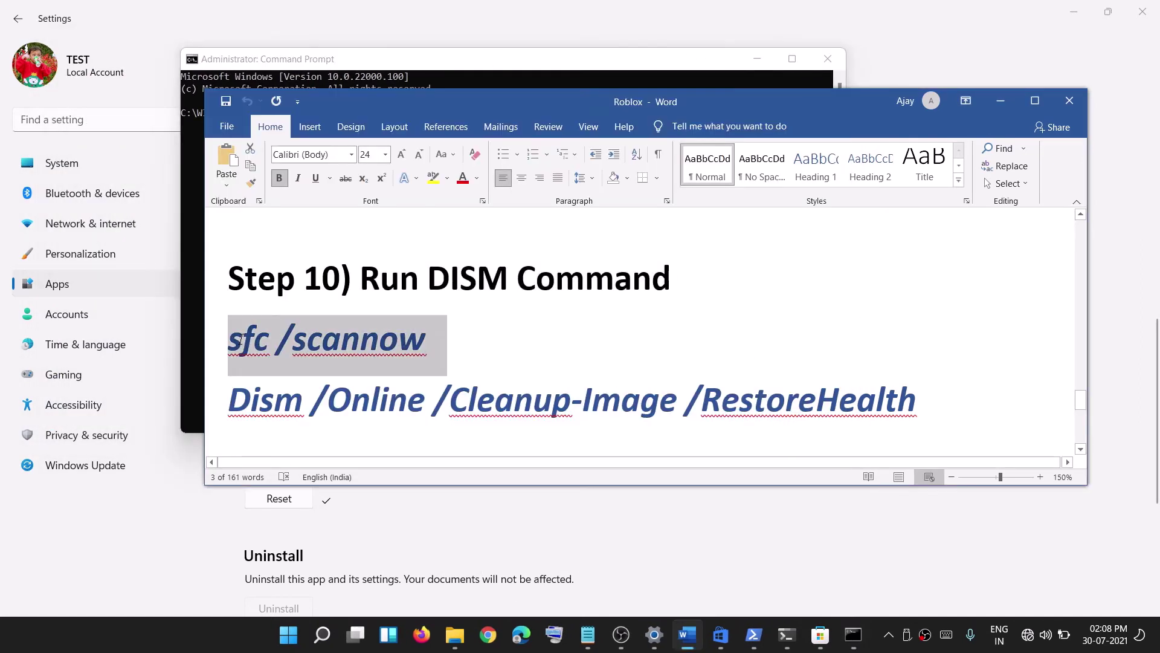
{"action": "left_click", "coordinate": [733, 365]}
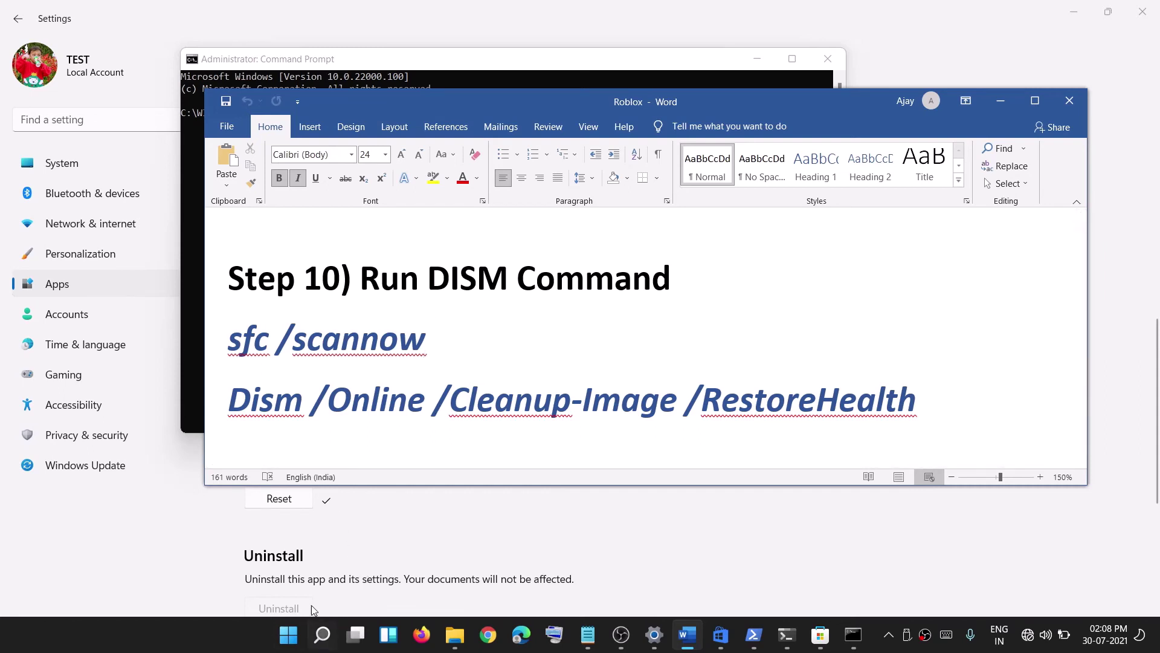
Open an admin Windows Terminal with a new Command Prompt tab.
{"action": "right_click", "coordinate": [292, 638]}
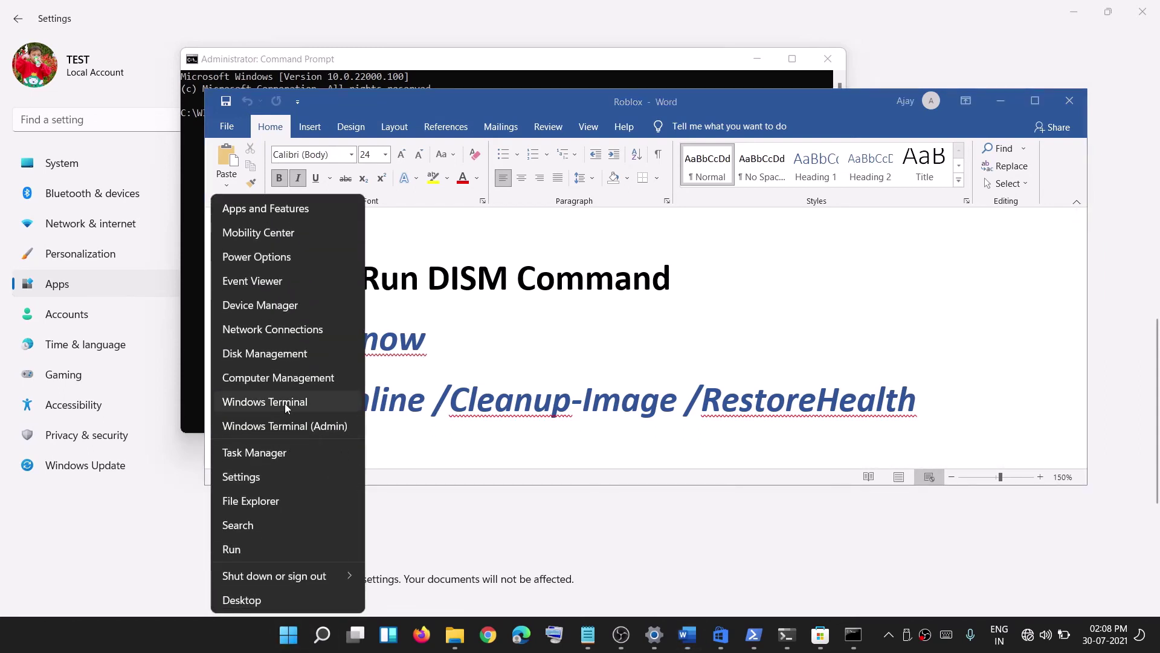
{"action": "left_click", "coordinate": [325, 429]}
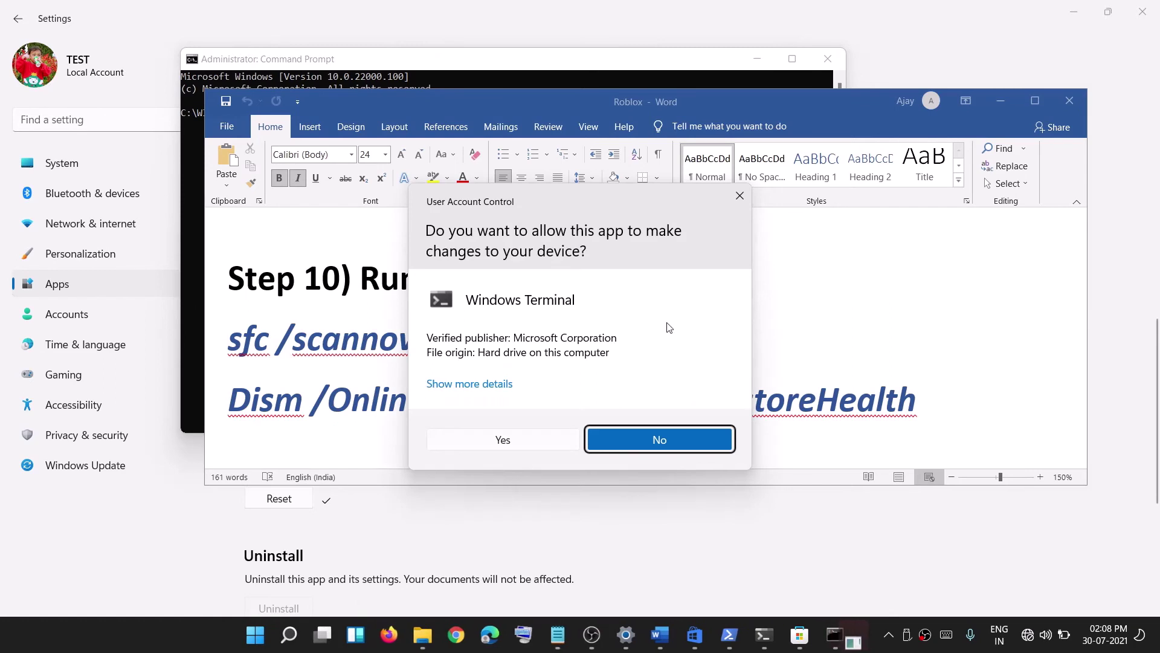
{"action": "left_click", "coordinate": [531, 438]}
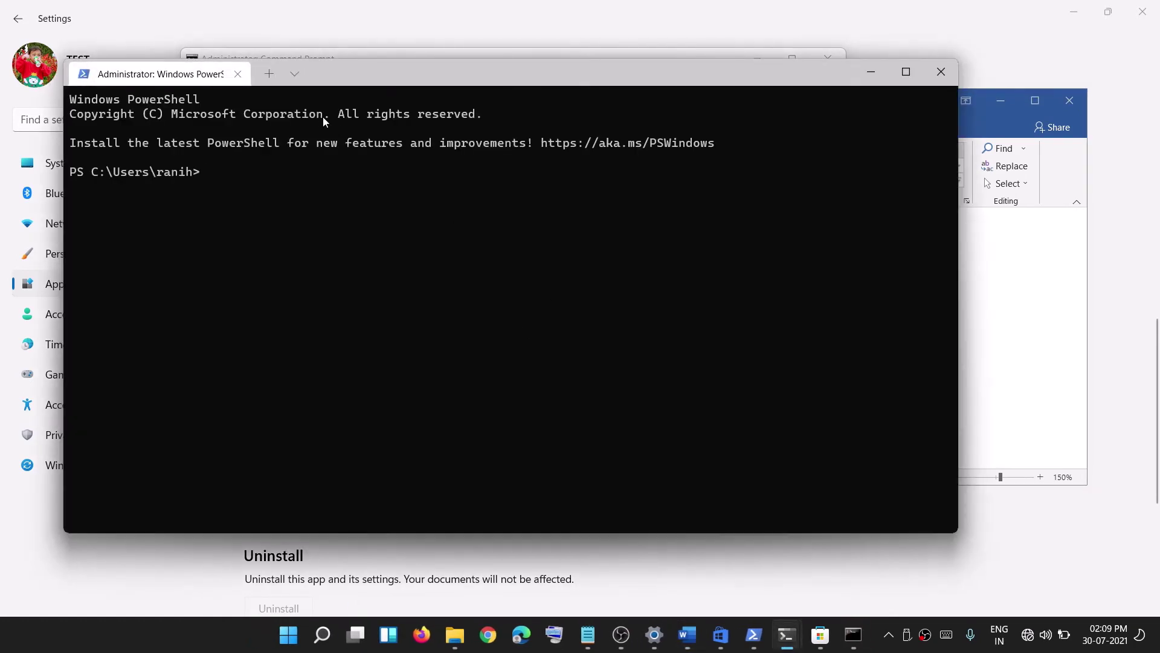
{"action": "left_click", "coordinate": [293, 74]}
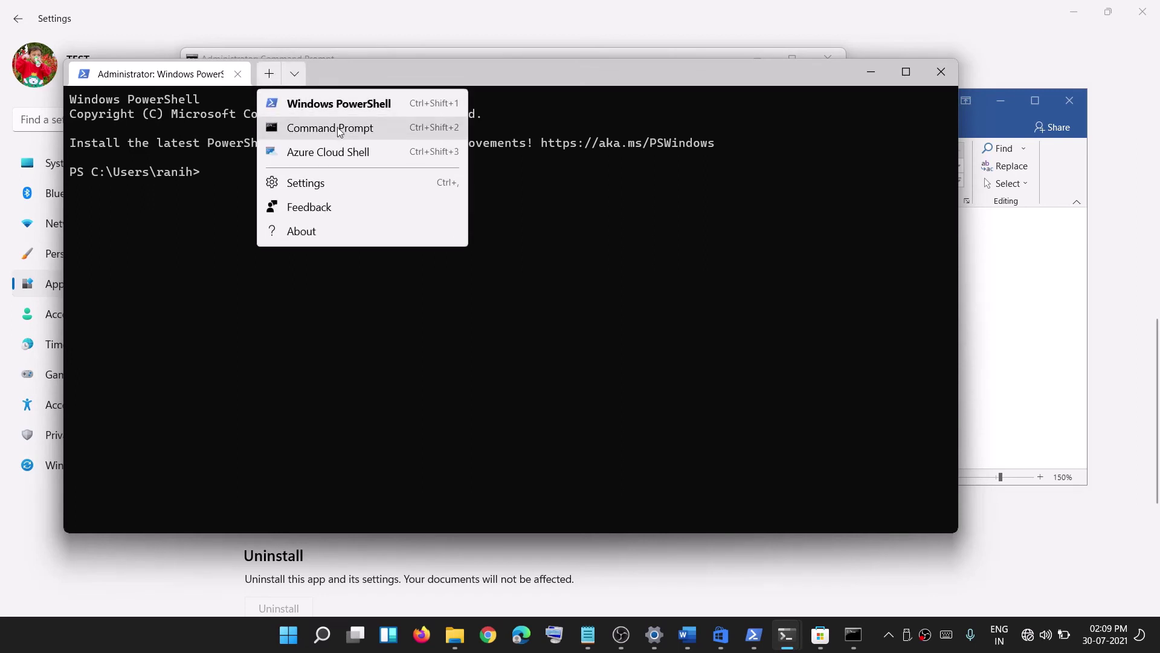
{"action": "left_click", "coordinate": [343, 130]}
Paste and run sfc /scannow from the notes in the Command Prompt tab.
{"action": "left_click", "coordinate": [972, 385]}
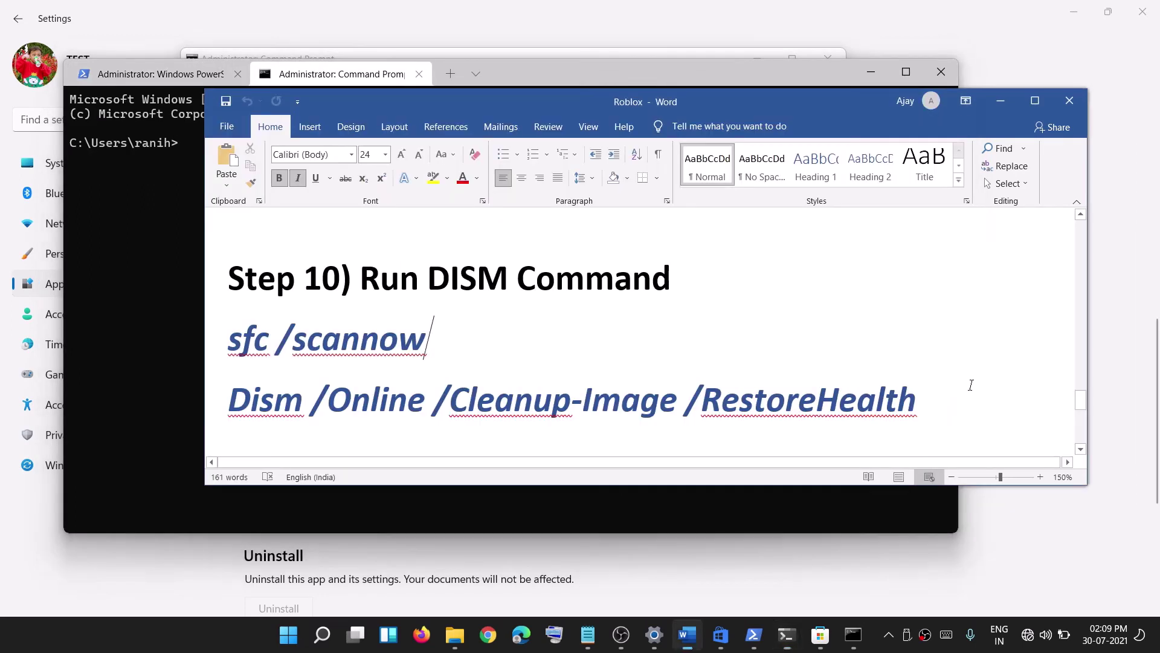
{"action": "left_click_drag", "start_coordinate": [459, 353], "coordinate": [229, 344]}
{"action": "left_click", "coordinate": [173, 266]}
{"action": "type", "text": "sfc /scannow"}
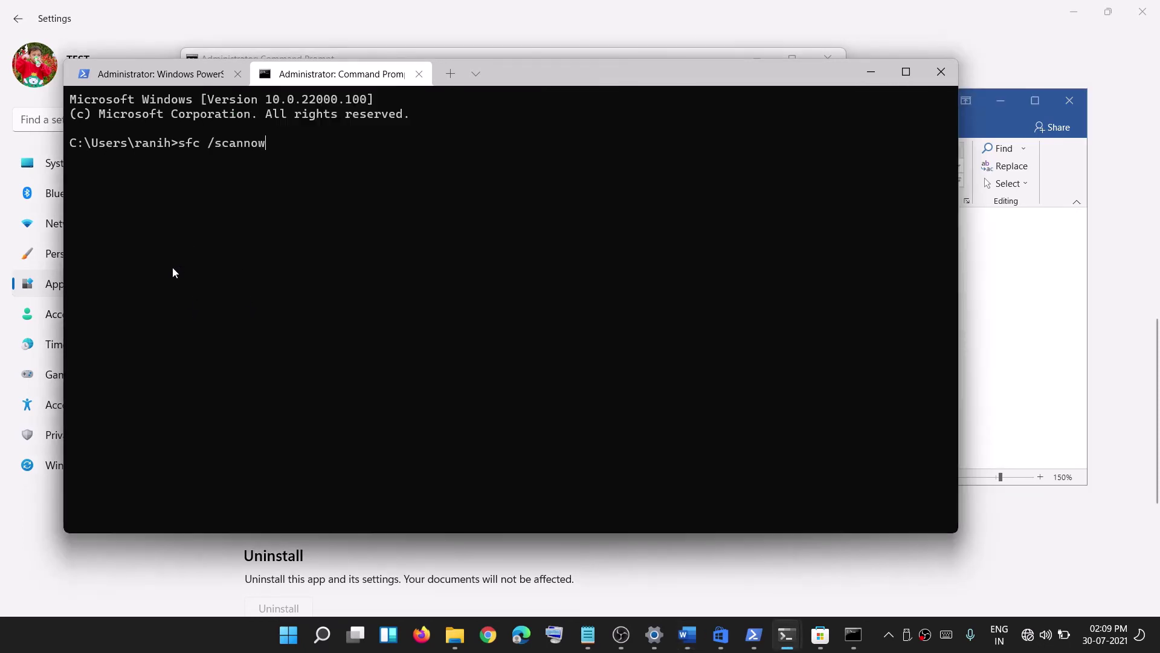
{"action": "key", "text": "Return"}
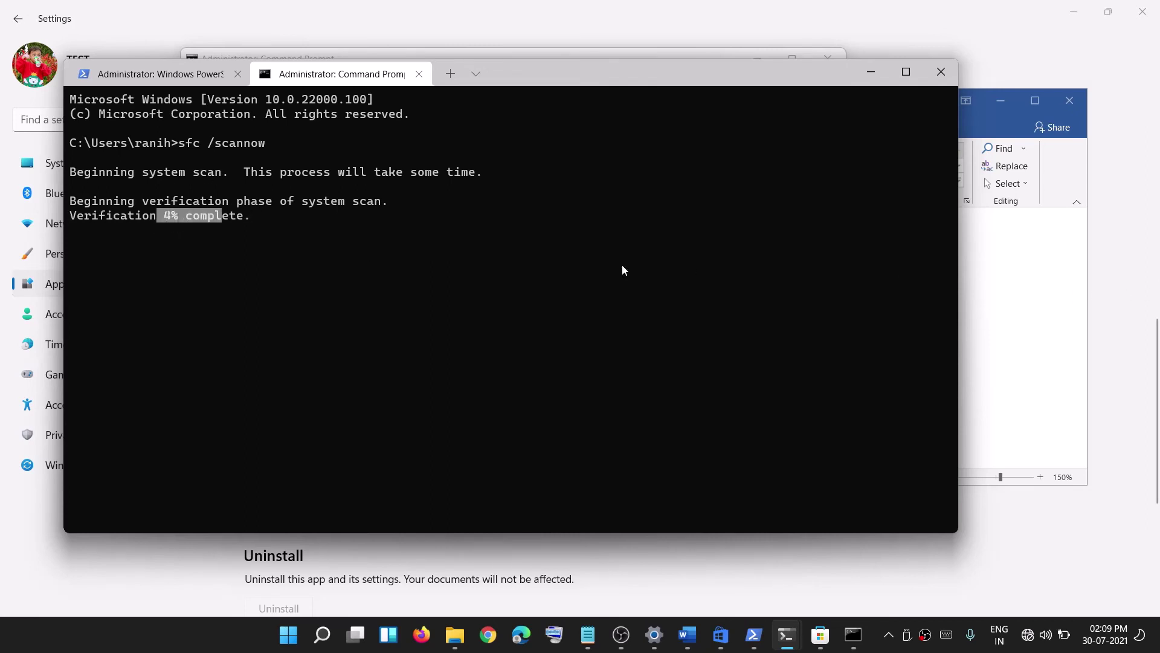
{"action": "left_click", "coordinate": [1004, 302]}
Copy the Dism /Online /Cleanup-Image /RestoreHealth line from the notes.
{"action": "triple_click", "coordinate": [725, 395]}
{"action": "right_click", "coordinate": [426, 388]}
{"action": "left_click", "coordinate": [457, 415]}
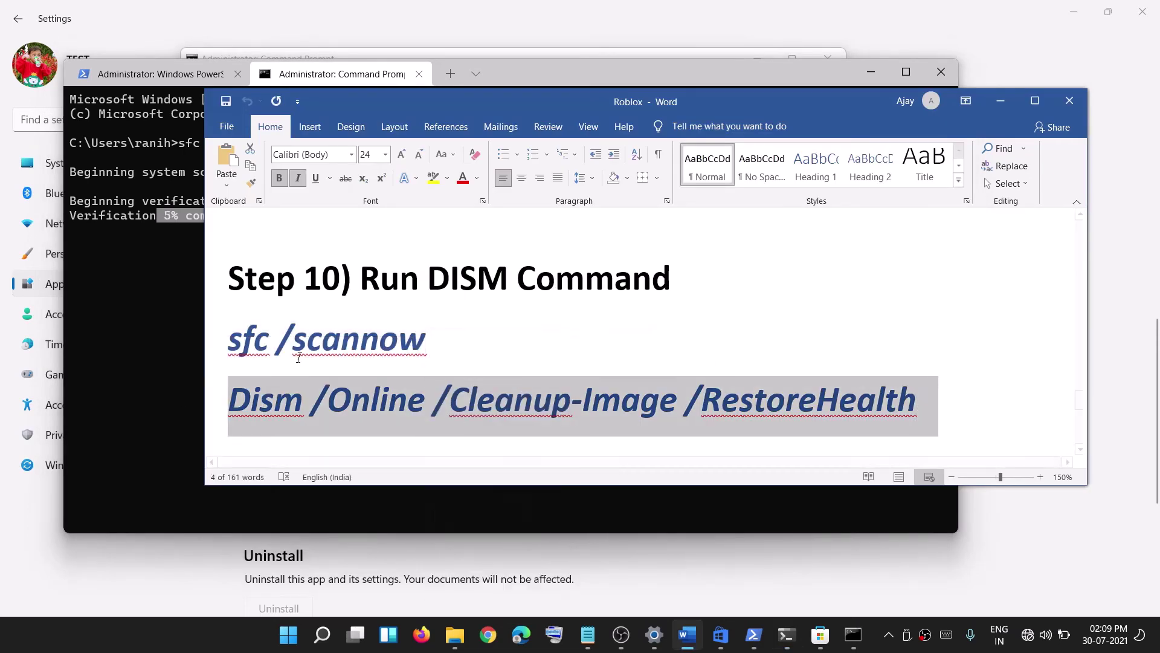
{"action": "left_click", "coordinate": [158, 262]}
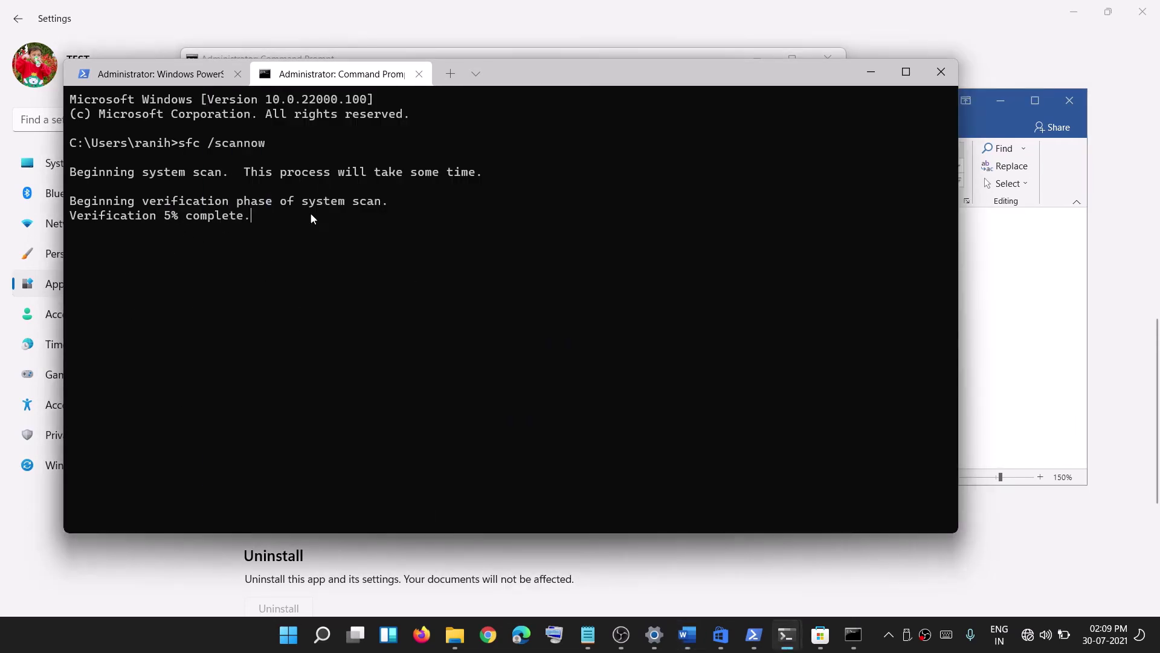
{"action": "left_click", "coordinate": [1034, 369]}
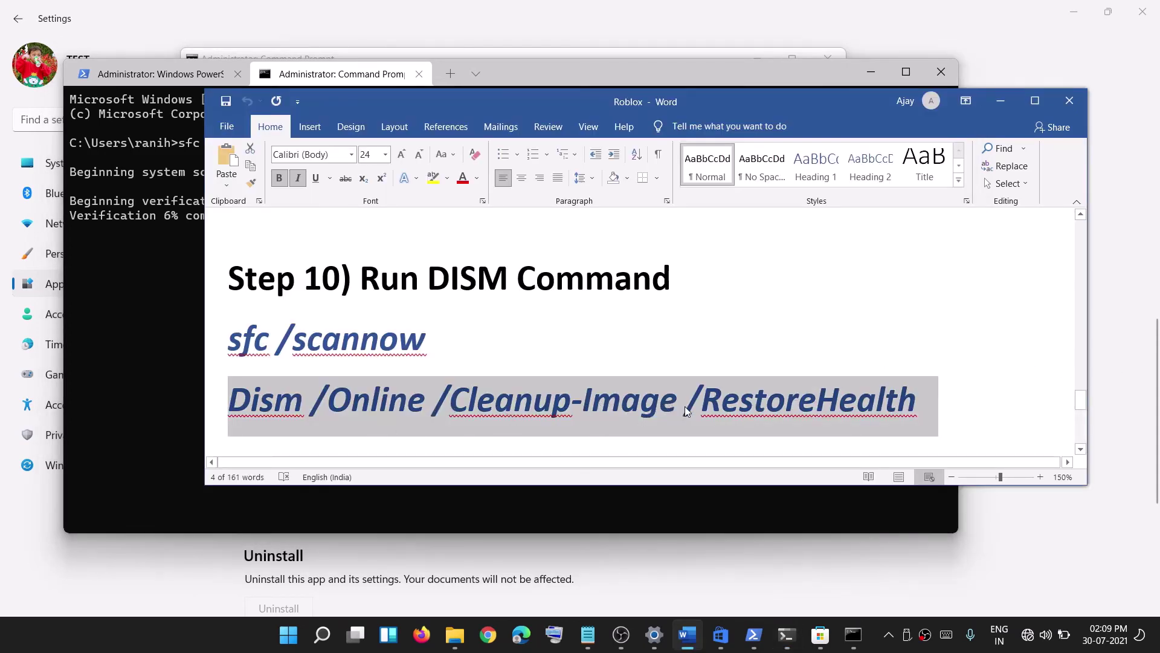
Scroll to Step 11 and copy the inetcpl.cpl command.
{"action": "scroll", "coordinate": [453, 343], "scroll_direction": "down", "scroll_amount": 3}
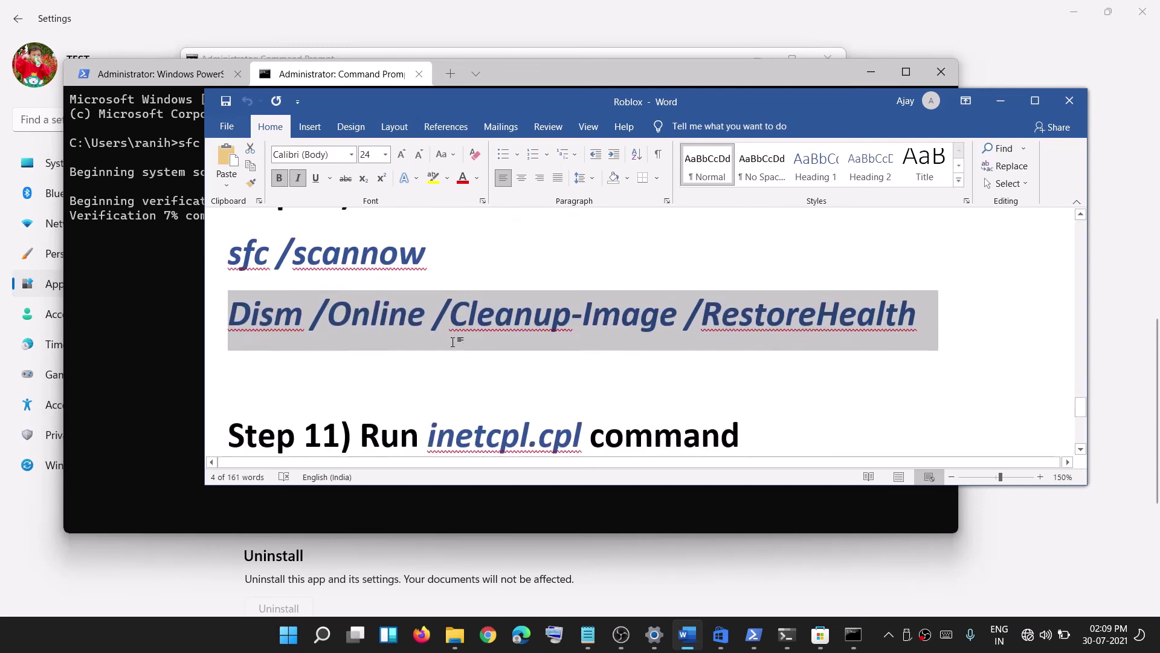
{"action": "scroll", "coordinate": [456, 356], "scroll_direction": "down", "scroll_amount": 1}
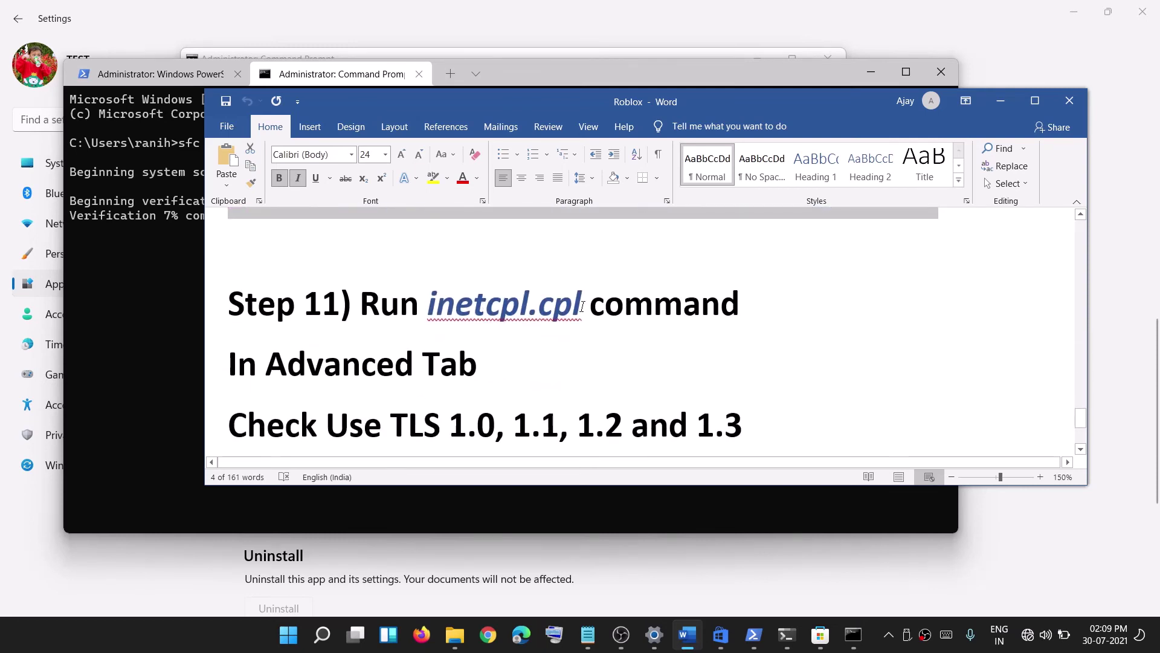
{"action": "double_click", "coordinate": [570, 323]}
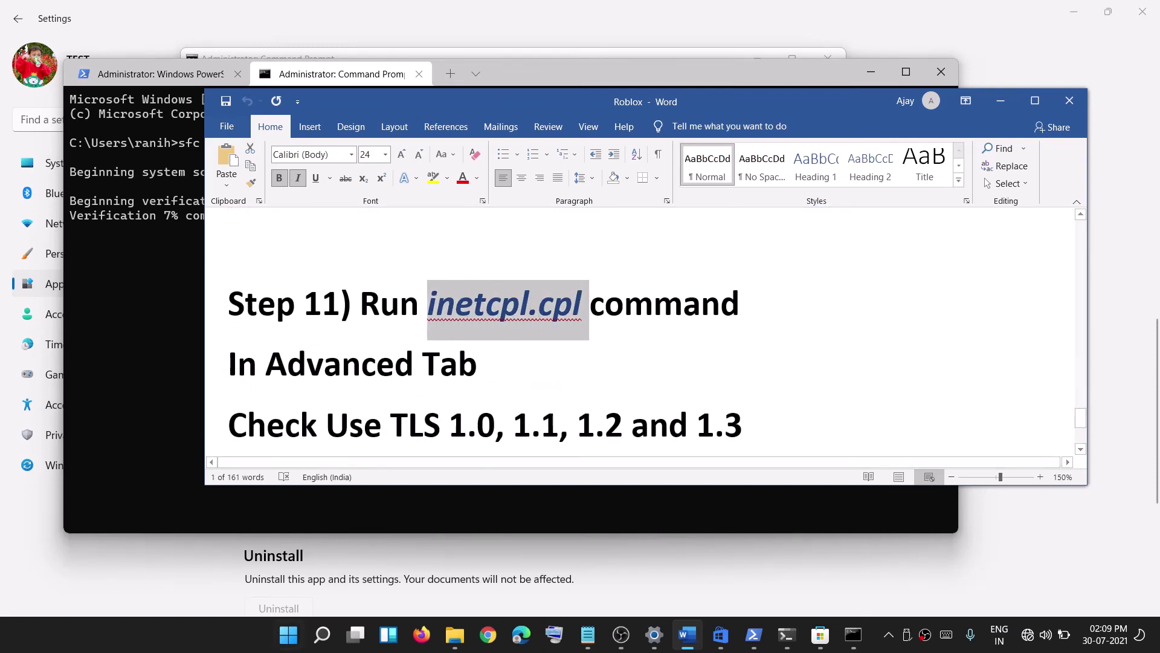
{"action": "key", "text": "ctrl+c"}
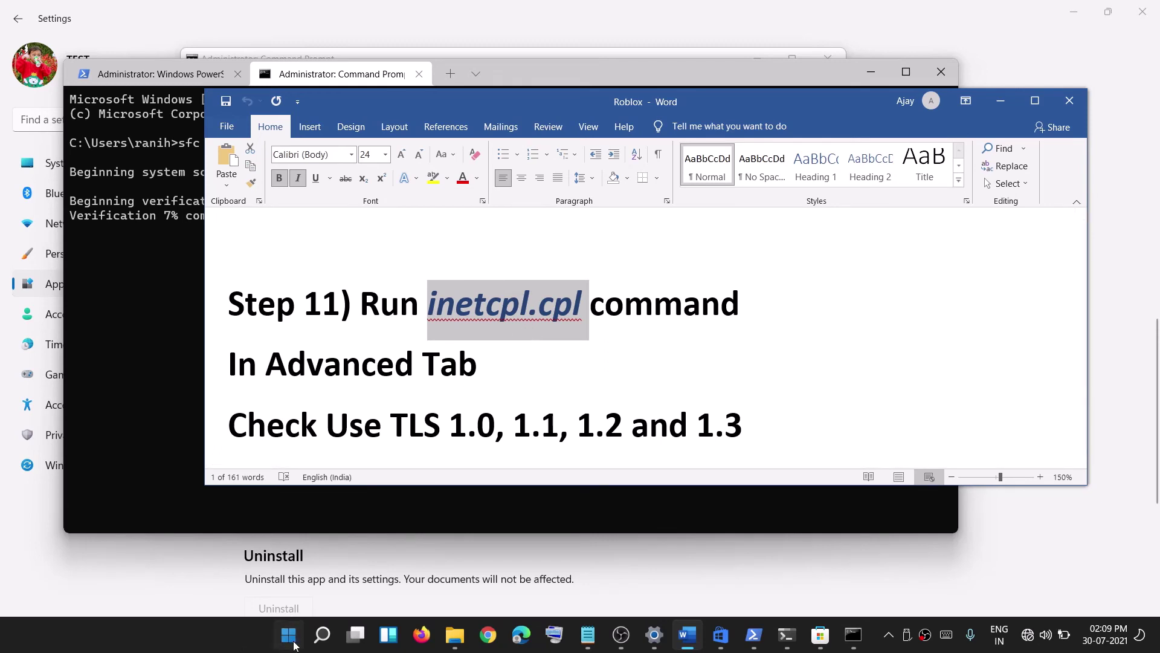
Open inetcpl.cpl, enable Use TLS 1.0, 1.1, 1.2 and 1.3 on the Advanced tab, and apply.
{"action": "key", "text": "super"}
{"action": "key", "text": "ctrl+v"}
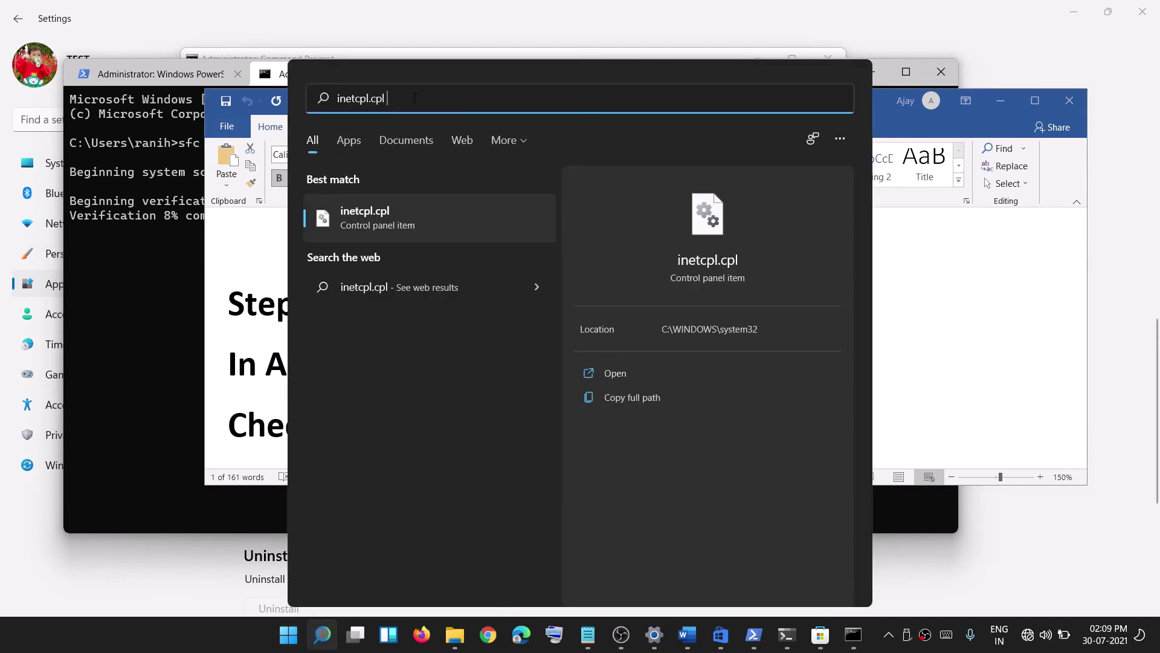
{"action": "key", "text": "ctrl+a"}
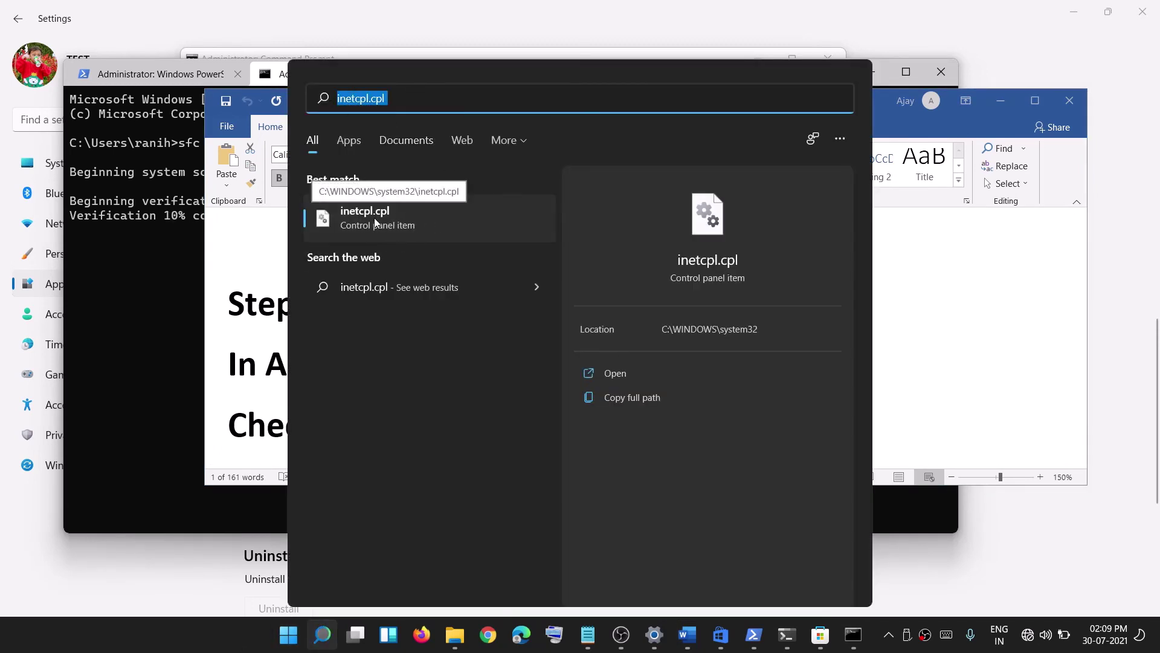
{"action": "left_click", "coordinate": [366, 223]}
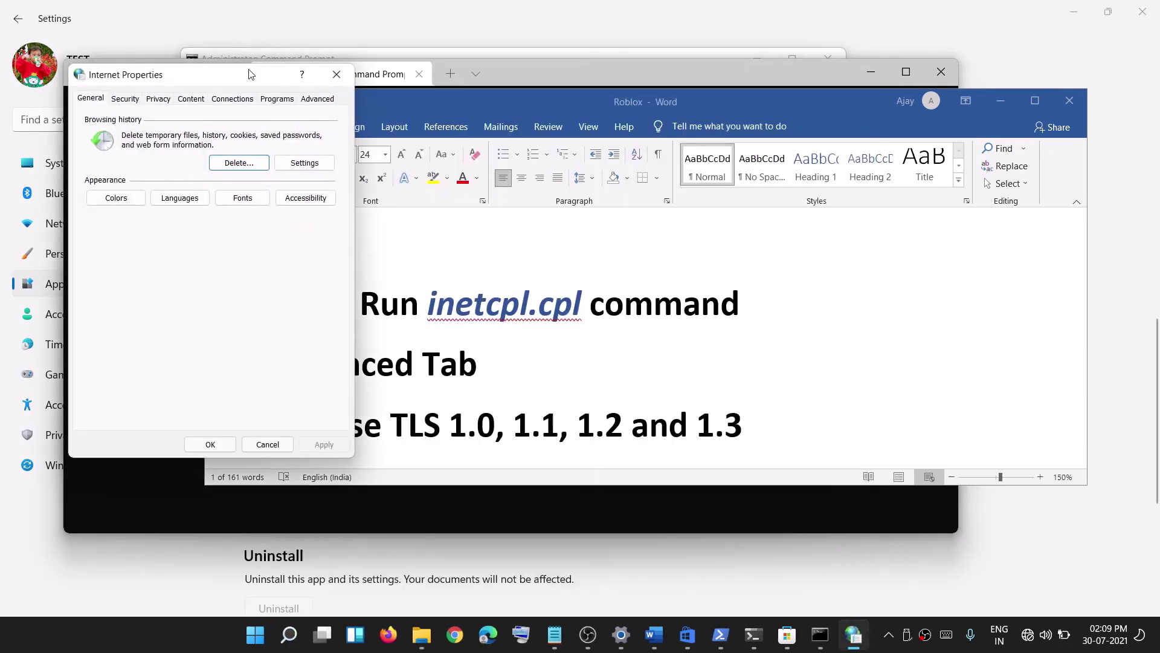
{"action": "left_click_drag", "start_coordinate": [248, 70], "coordinate": [589, 98]}
{"action": "left_click", "coordinate": [657, 121]}
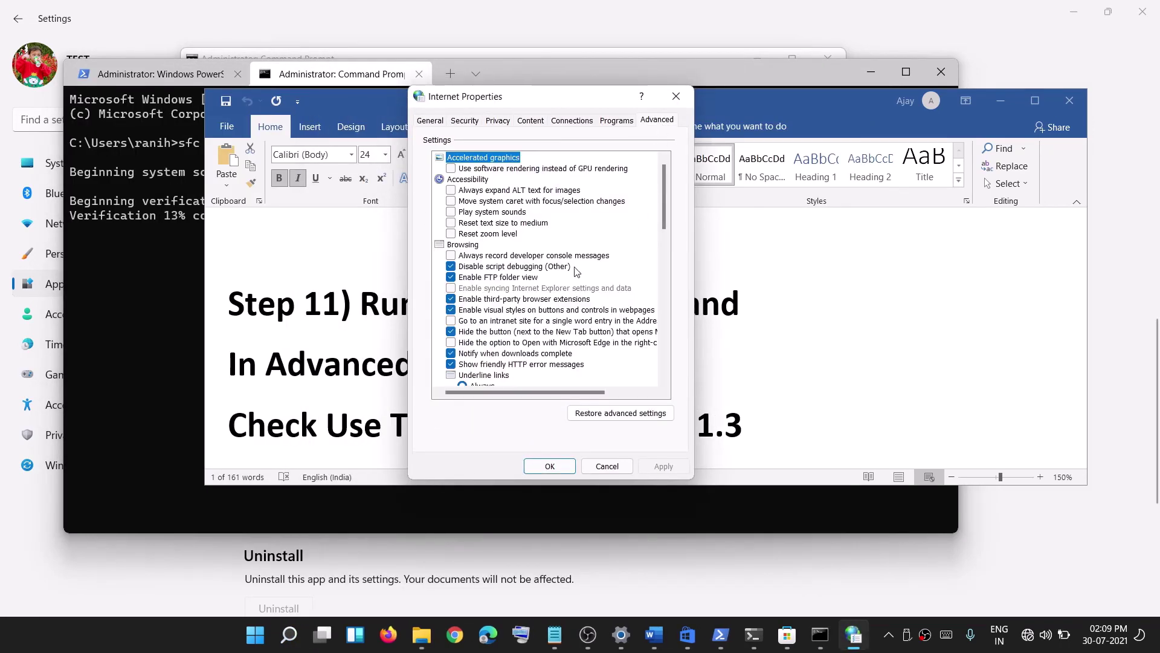
{"action": "scroll", "coordinate": [597, 258], "scroll_direction": "down", "scroll_amount": 15}
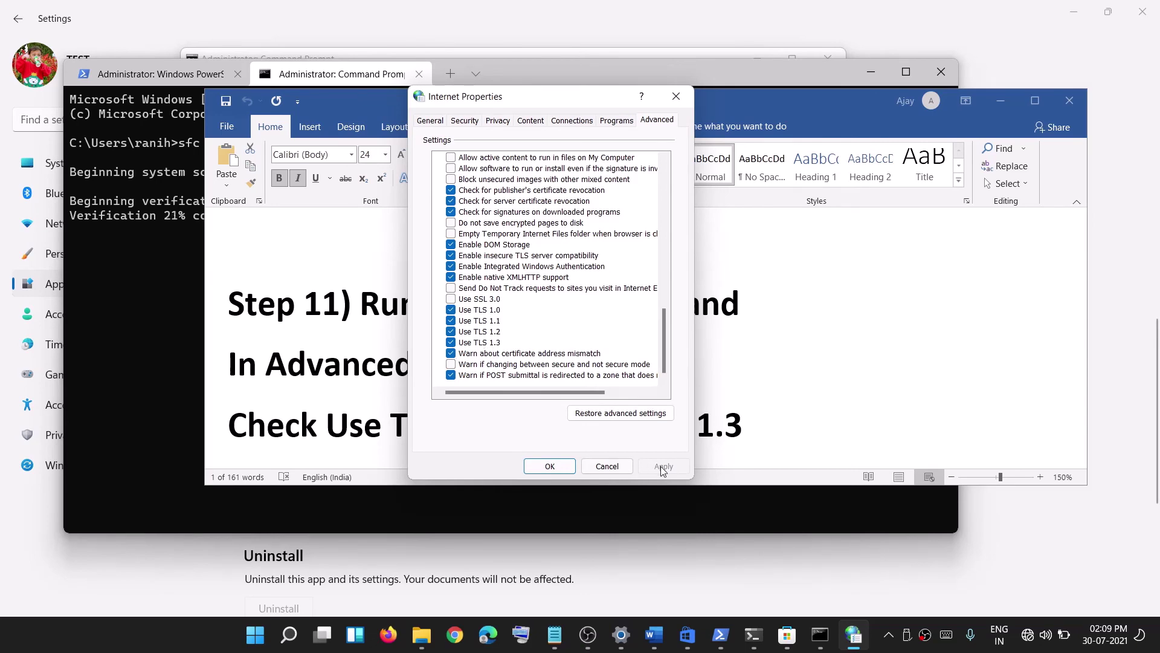
{"action": "left_click", "coordinate": [548, 466]}
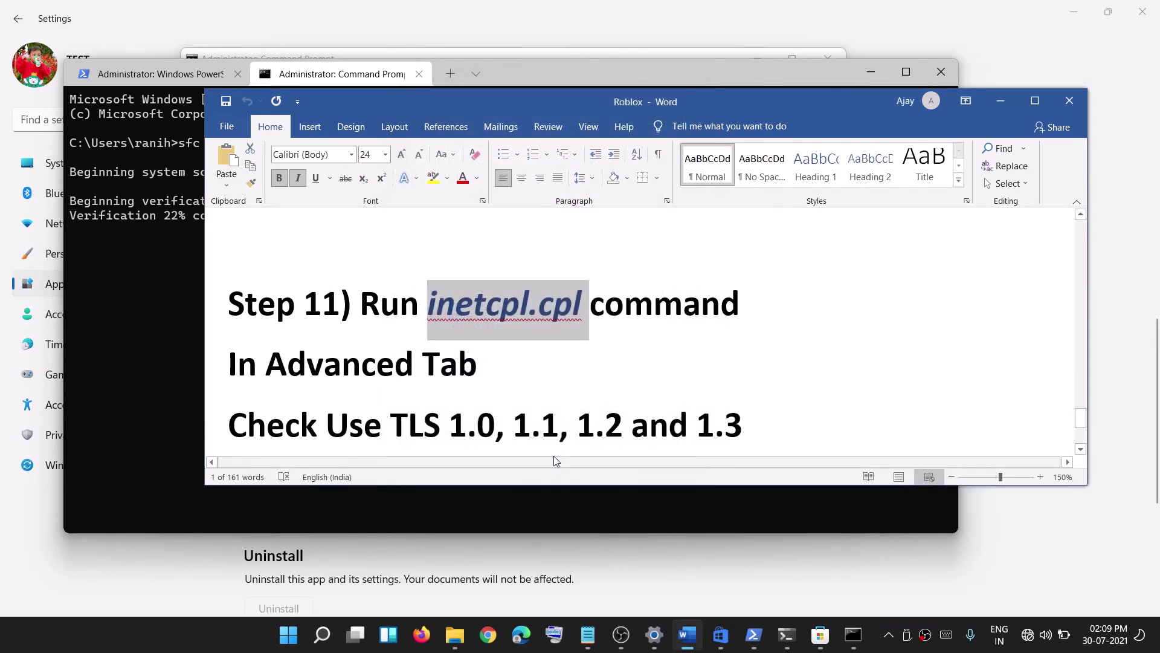
Scroll to Step 12, highlighting 'Reset Windows 10', 'Create a backup first' and 'result in data loss'.
{"action": "scroll", "coordinate": [610, 357], "scroll_direction": "down", "scroll_amount": 3}
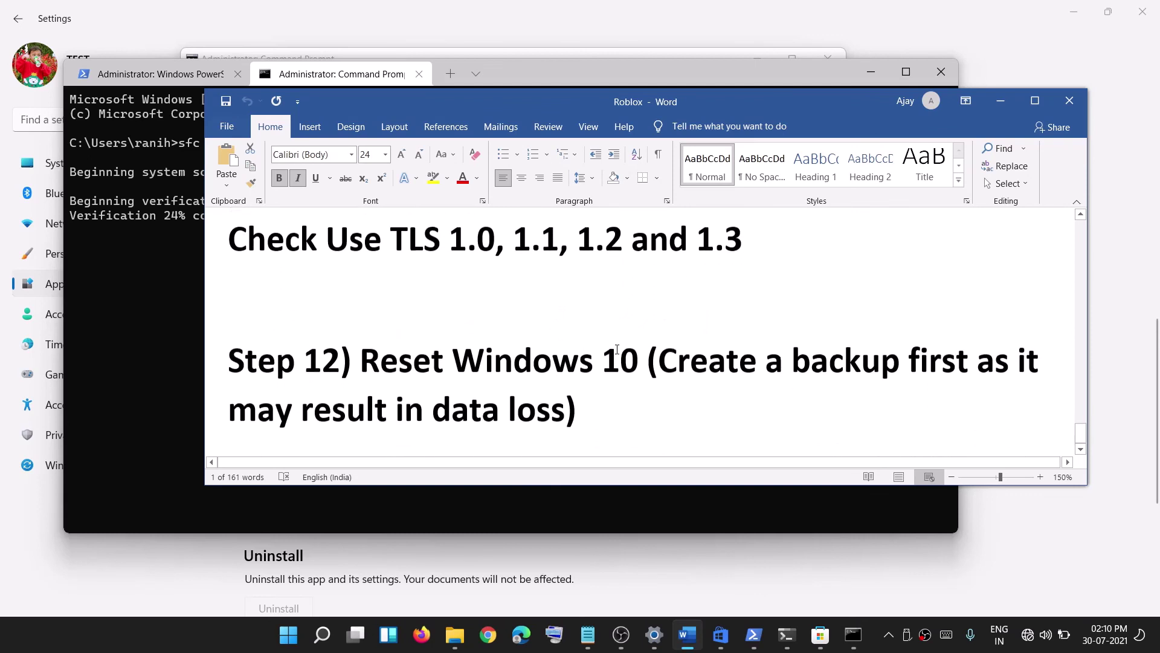
{"action": "left_click_drag", "start_coordinate": [361, 359], "coordinate": [629, 370]}
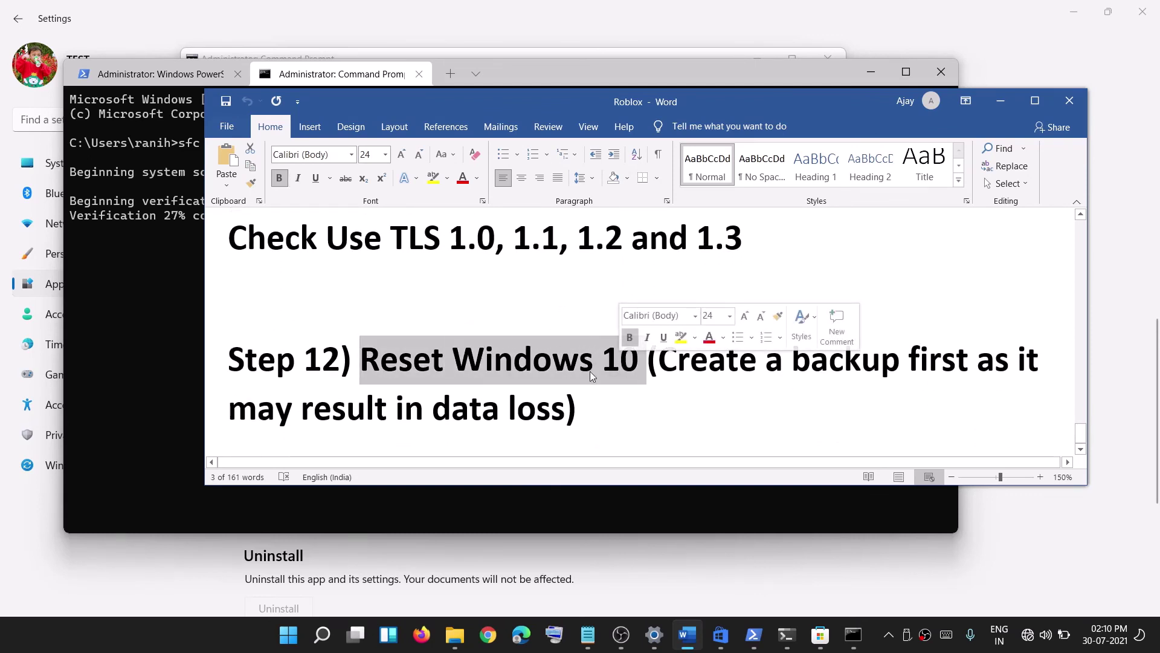
{"action": "left_click_drag", "start_coordinate": [659, 363], "coordinate": [937, 357]}
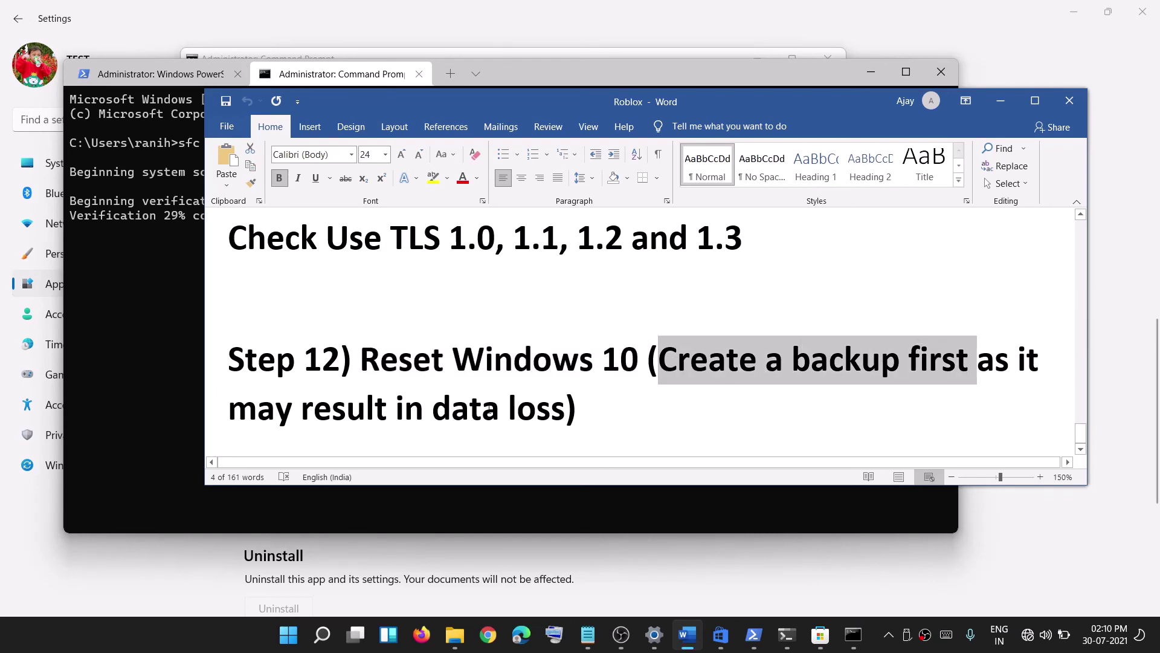
{"action": "left_click_drag", "start_coordinate": [309, 417], "coordinate": [565, 417]}
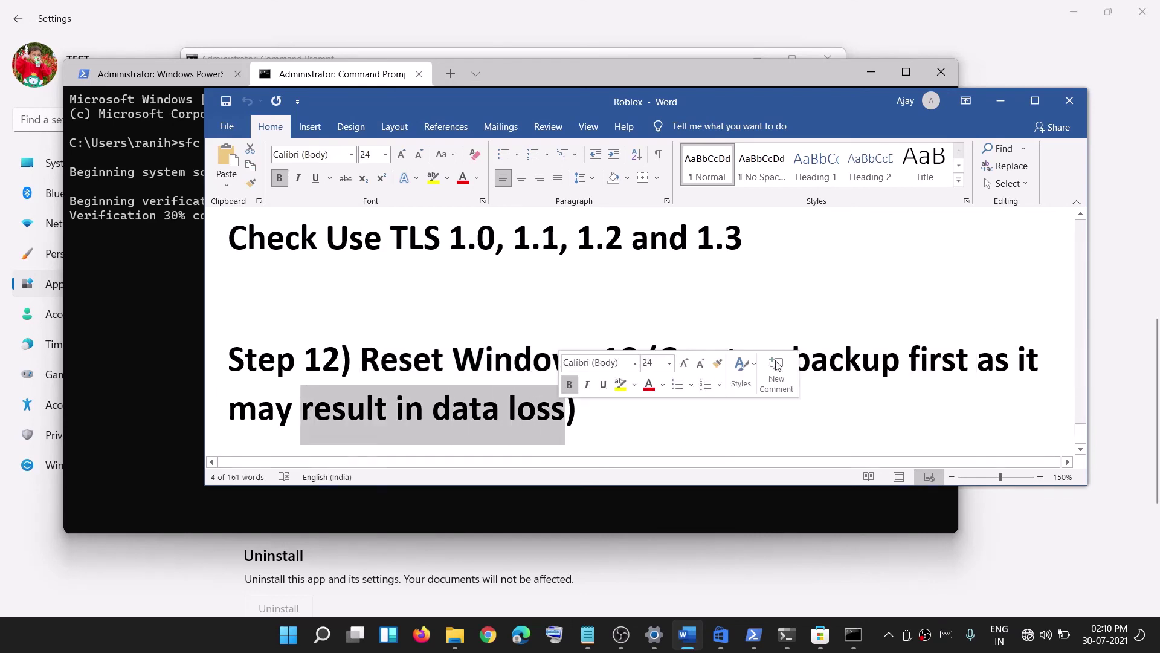
{"action": "left_click", "coordinate": [820, 351]}
{"action": "left_click_drag", "start_coordinate": [368, 357], "coordinate": [620, 361]}
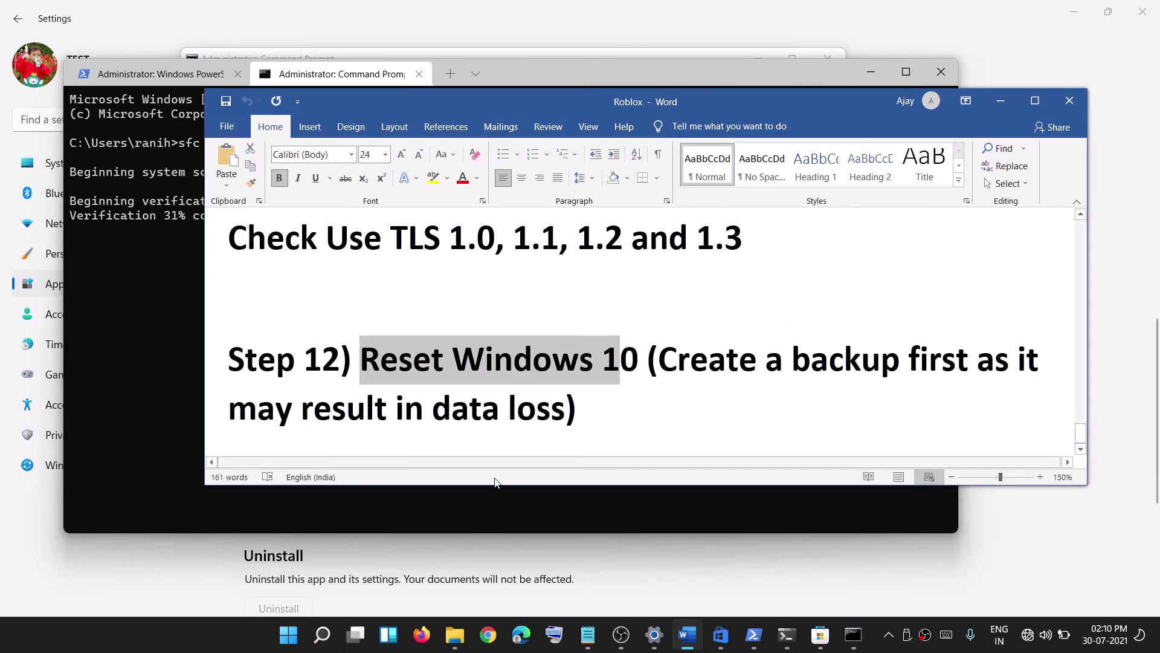
{"action": "key", "text": "super"}
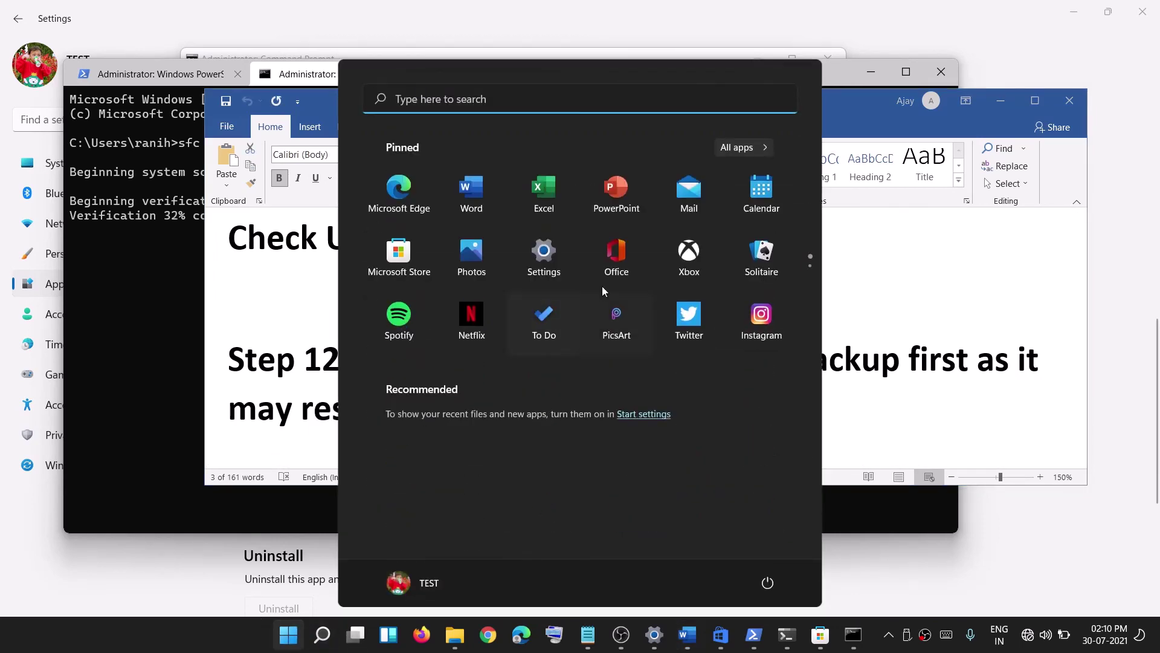
Go from Windows Update advanced options to Recovery's Reset this PC, then launch Microsoft Store.
{"action": "left_click", "coordinate": [539, 263]}
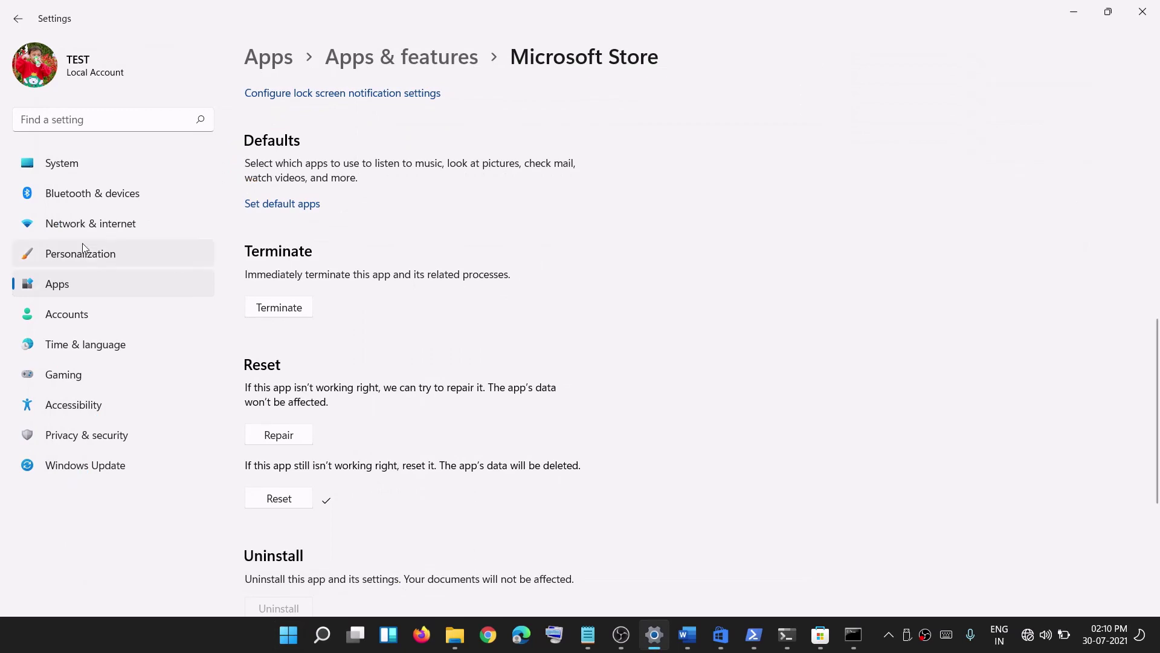
{"action": "left_click", "coordinate": [59, 164]}
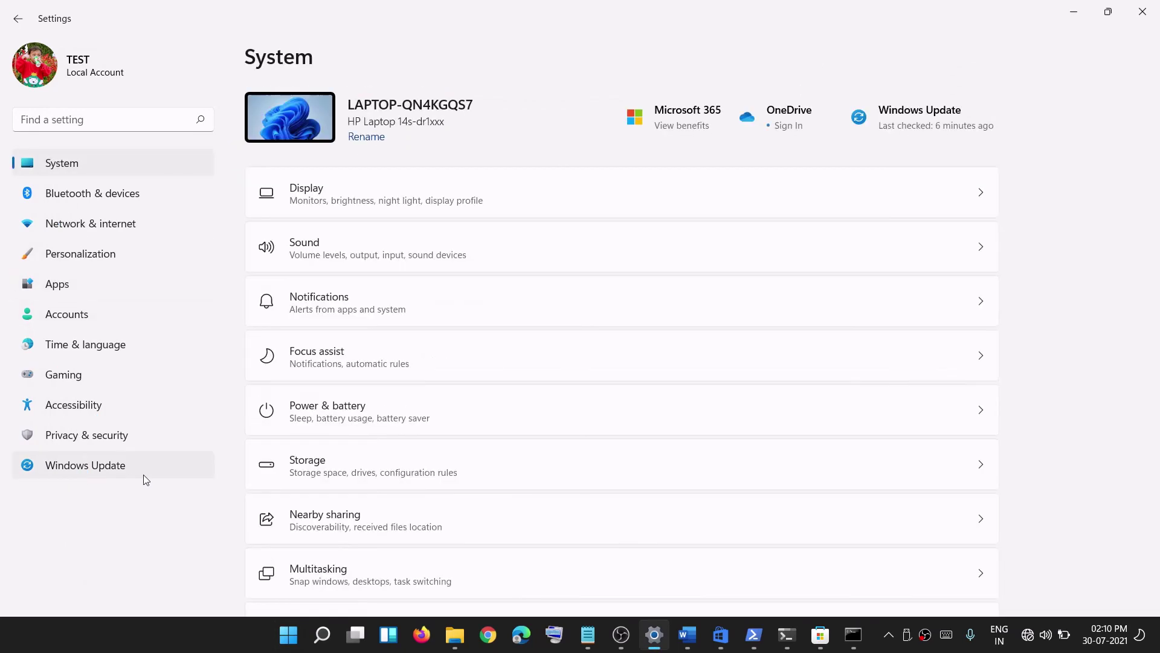
{"action": "left_click", "coordinate": [101, 469]}
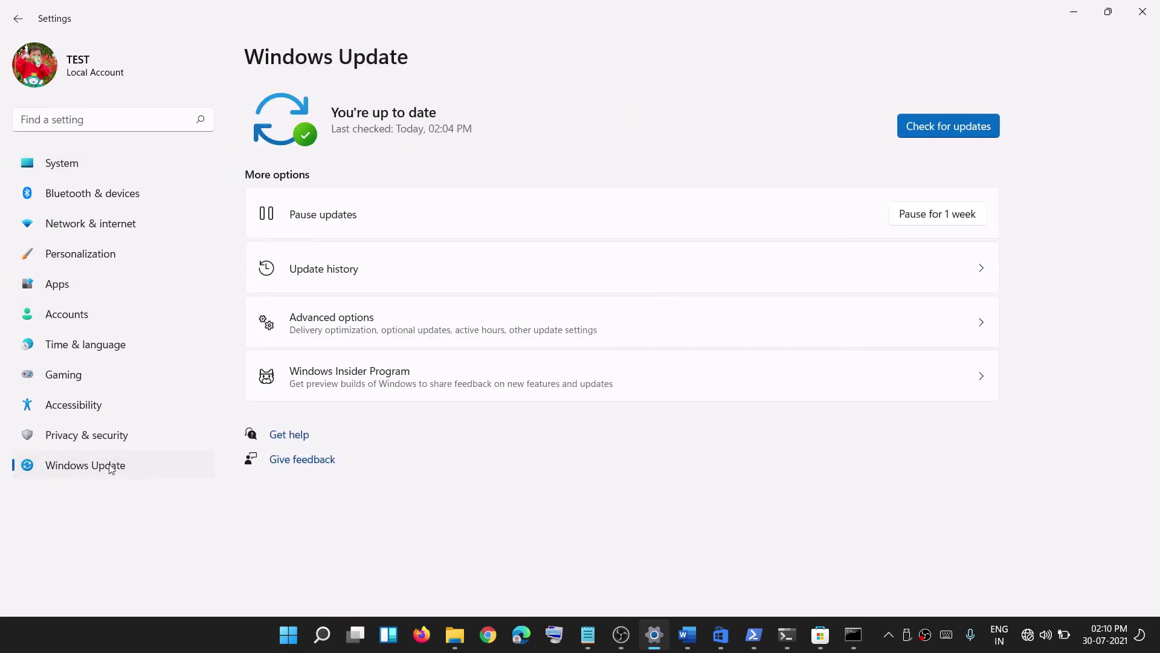
{"action": "left_click", "coordinate": [384, 327]}
{"action": "scroll", "coordinate": [433, 383], "scroll_direction": "down", "scroll_amount": 2}
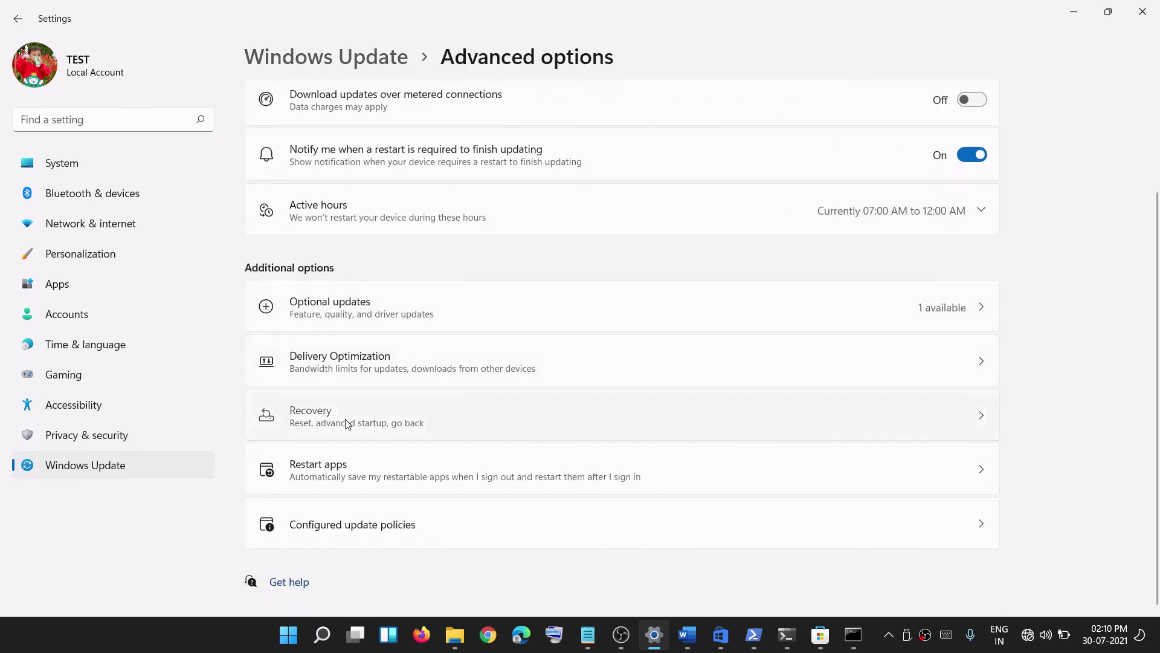
{"action": "left_click", "coordinate": [325, 420]}
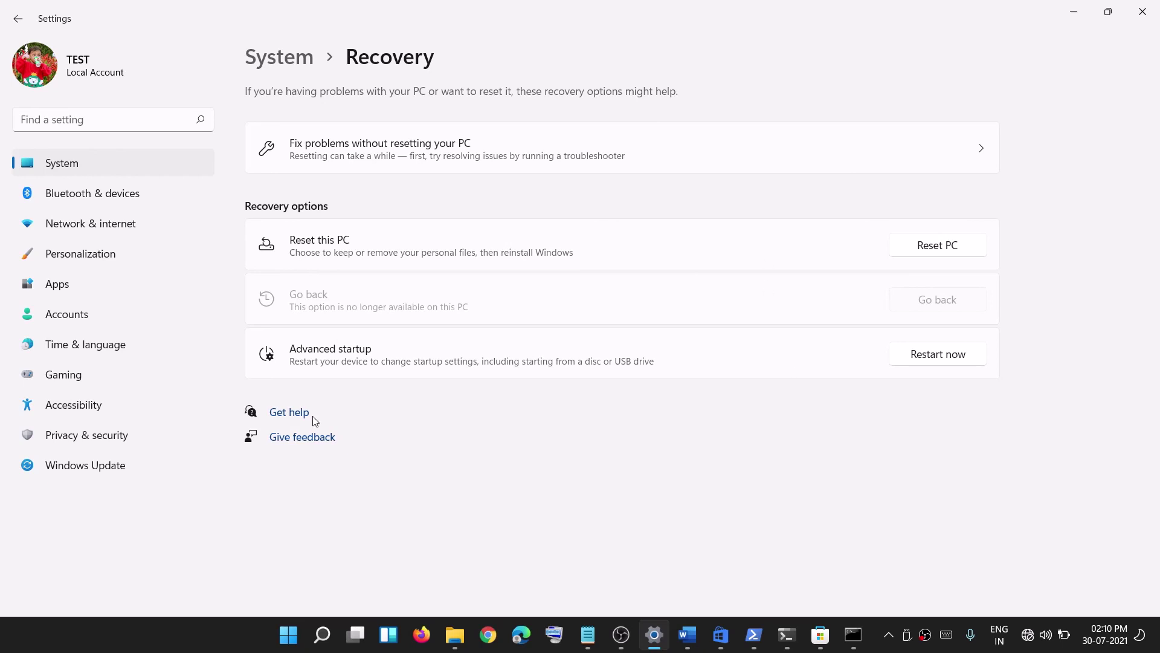
{"action": "left_click", "coordinate": [689, 643]}
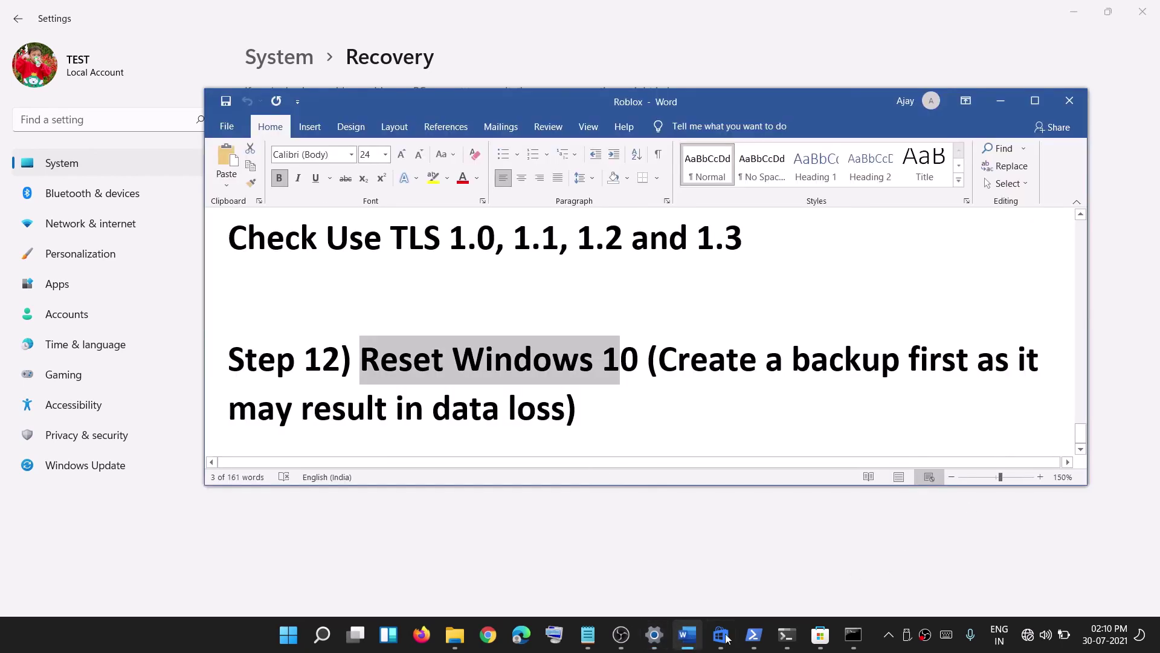
{"action": "left_click", "coordinate": [818, 641]}
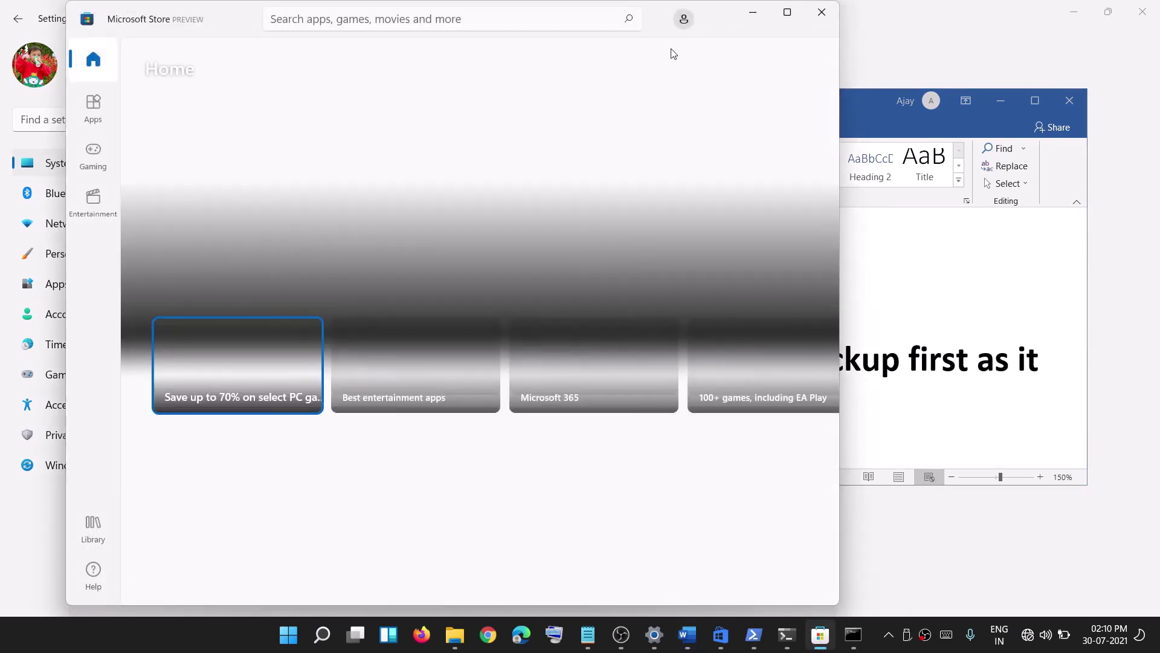